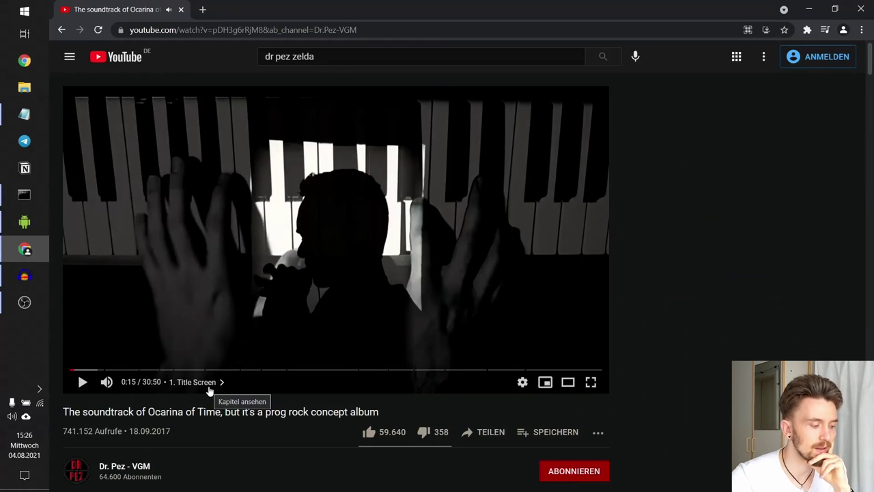
Open the video's chapter list and select the 15-track tracklist in the description
click(204, 413)
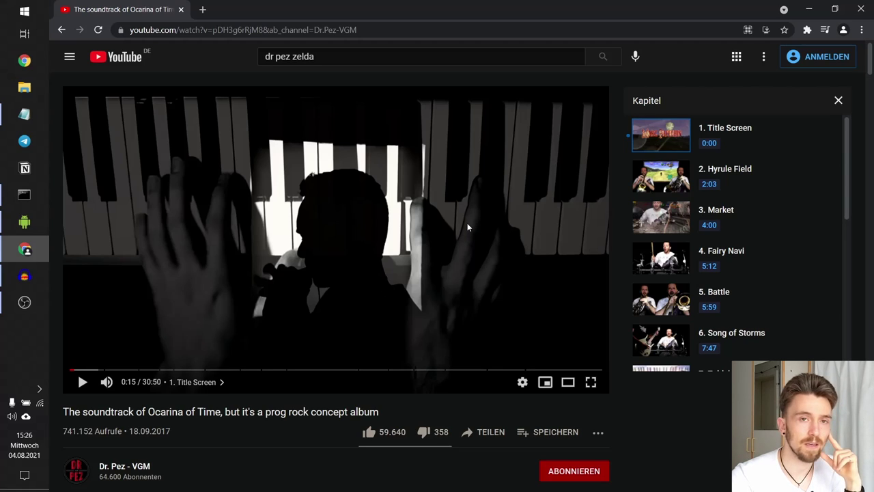
scroll(303, 259, down, 7)
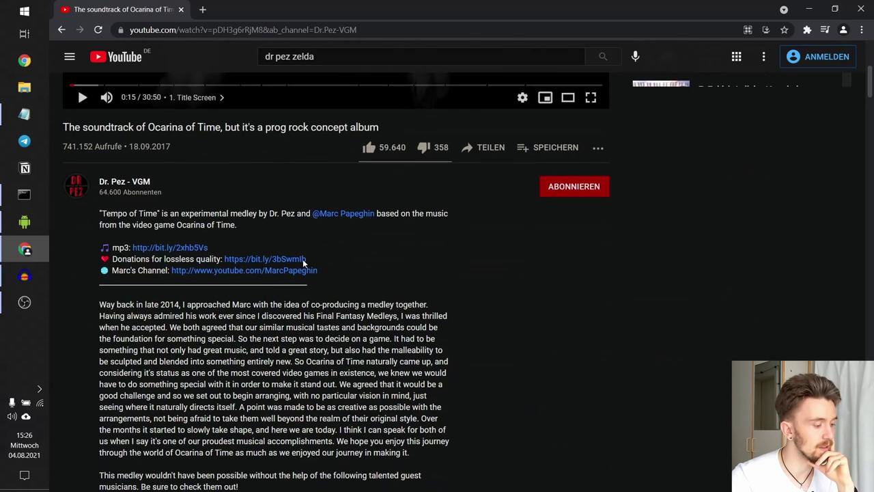
scroll(198, 194, down, 3)
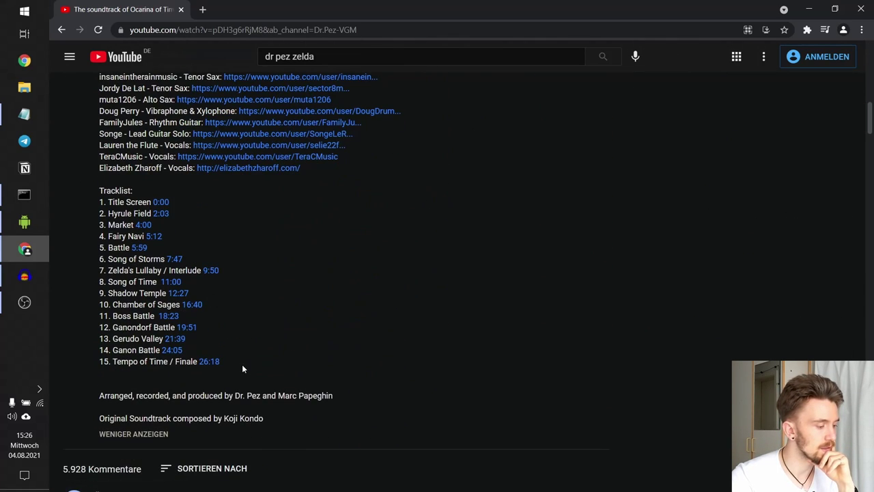
drag(240, 369, 153, 202)
scroll(489, 142, up, 10)
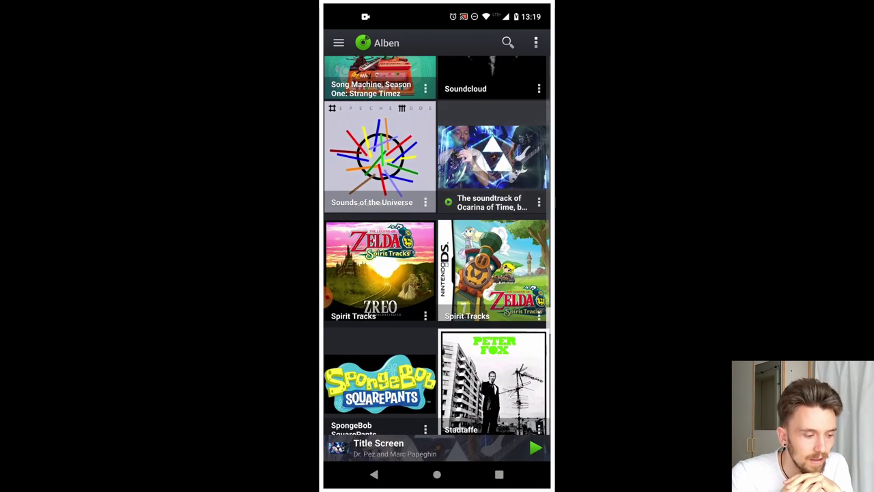
Open the Ocarina of Time album and scroll its tracks from Title Screen to Boss Battle
click(492, 164)
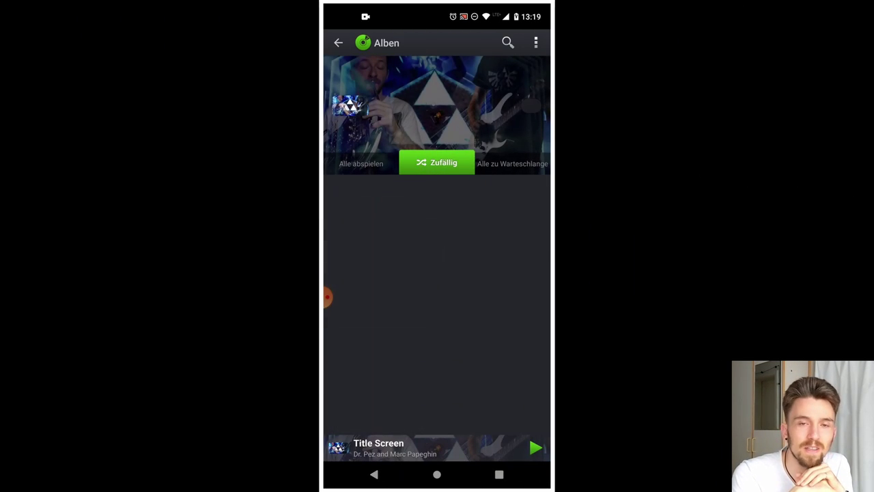
scroll(437, 273, down, 3)
scroll(327, 295, down, 5)
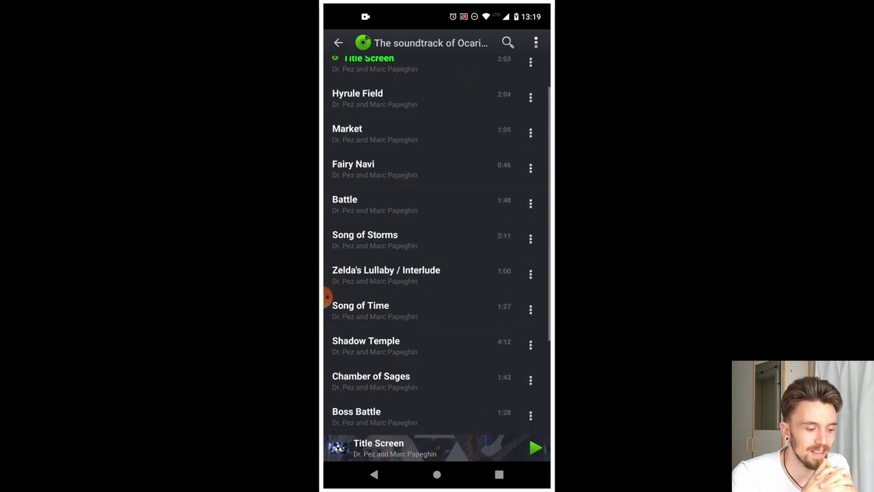
scroll(328, 300, down, 2)
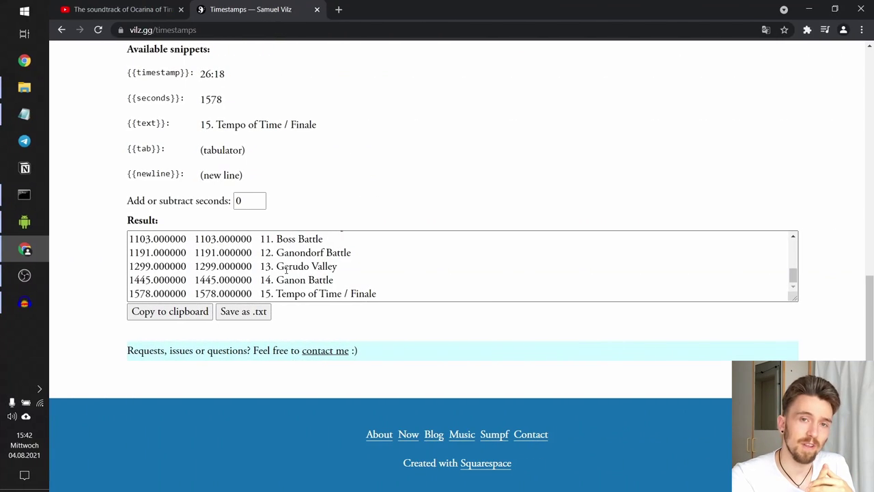
Select some converted result lines and save the output as timestamps.txt
drag(288, 268, 196, 253)
click(303, 294)
click(234, 314)
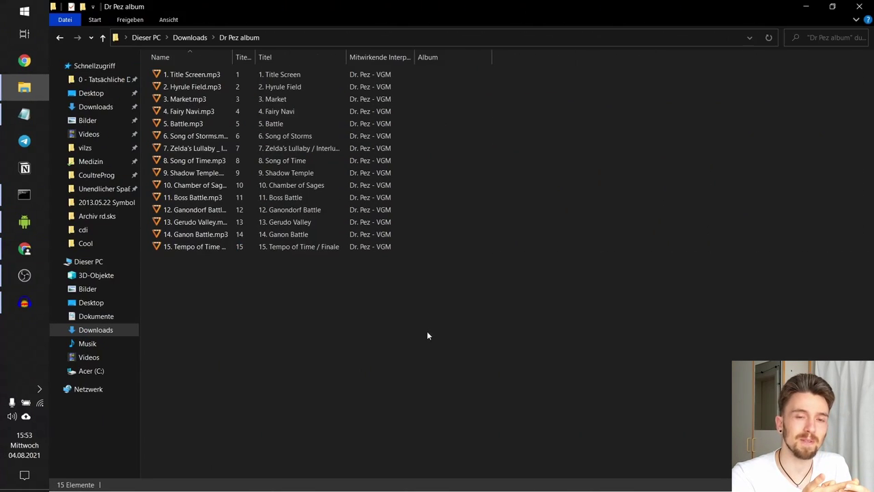
Marquee-select all 15 MP3 tracks in the Dr Pez album folder, then deselect them
drag(426, 330, 145, 66)
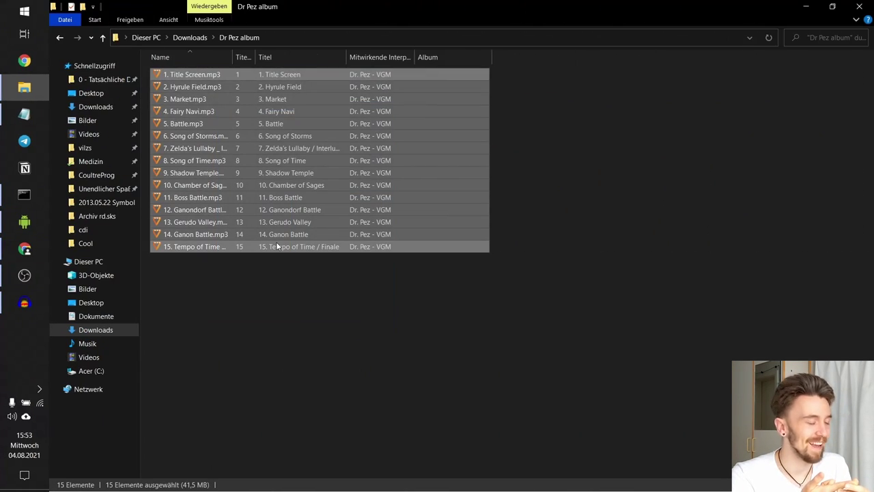
click(286, 328)
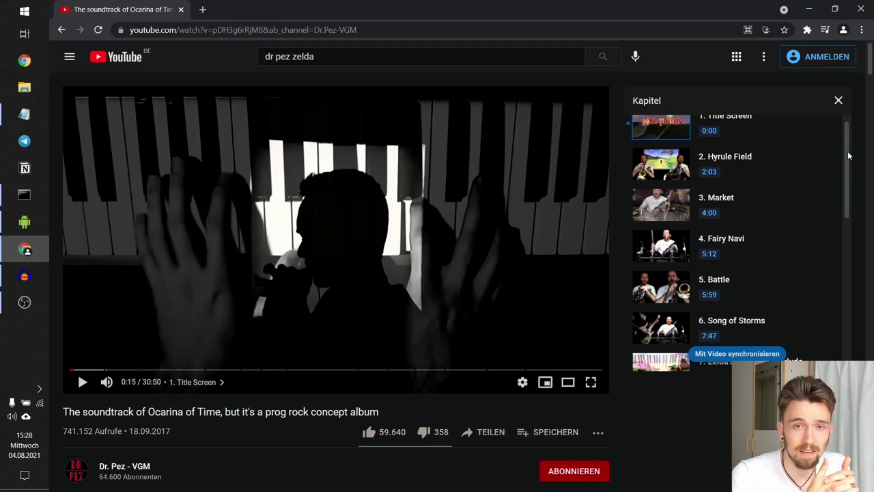
Open the bit.ly link beside 'Donations for lossless quality' in the video description
scroll(849, 157, up, 1)
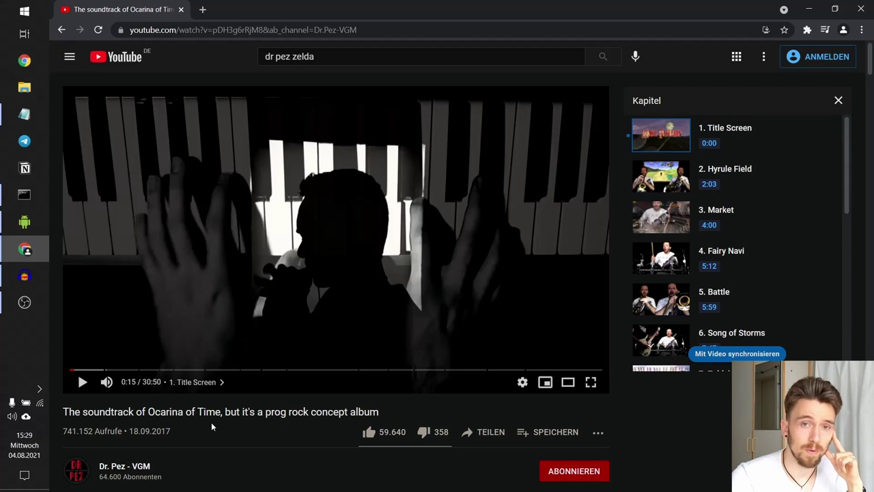
scroll(211, 422, down, 3)
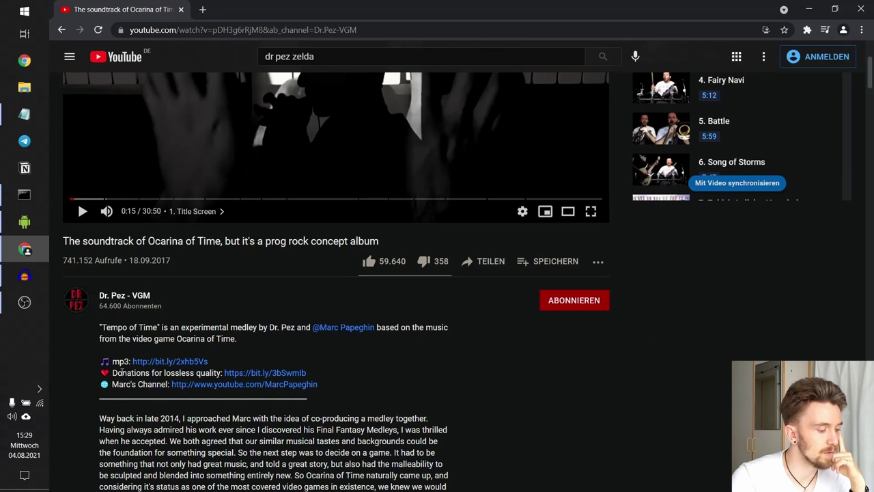
drag(113, 372, 221, 372)
click(253, 372)
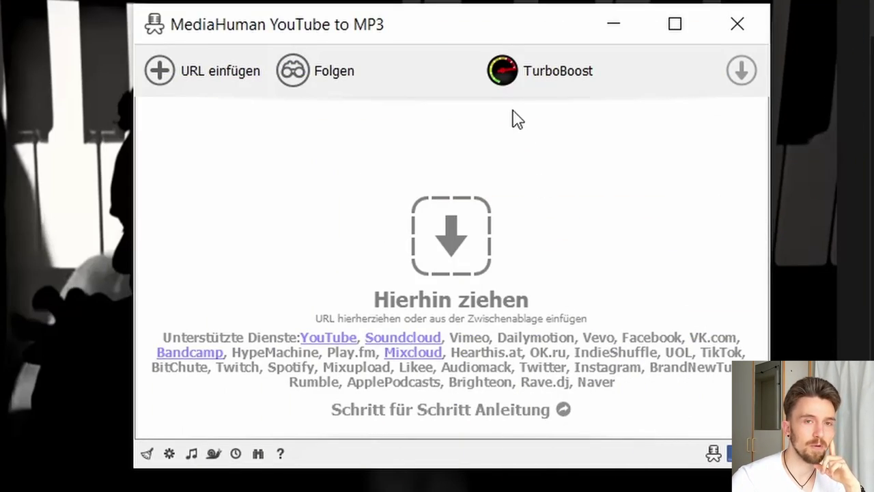
Paste the video URL, download it as MP3, and check the Audioausgabe settings
click(188, 87)
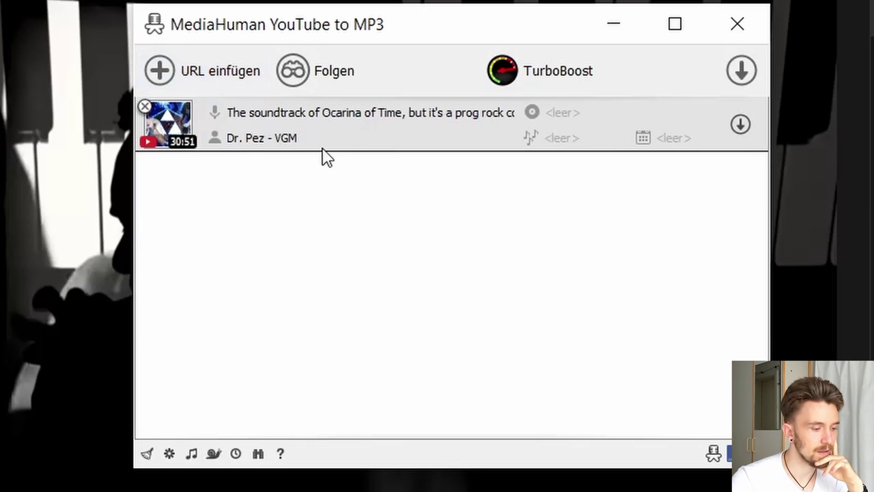
click(741, 71)
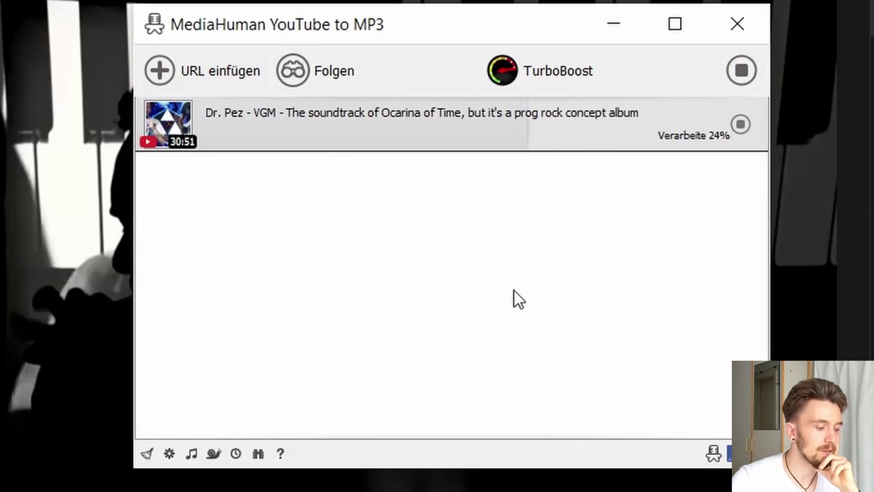
click(170, 453)
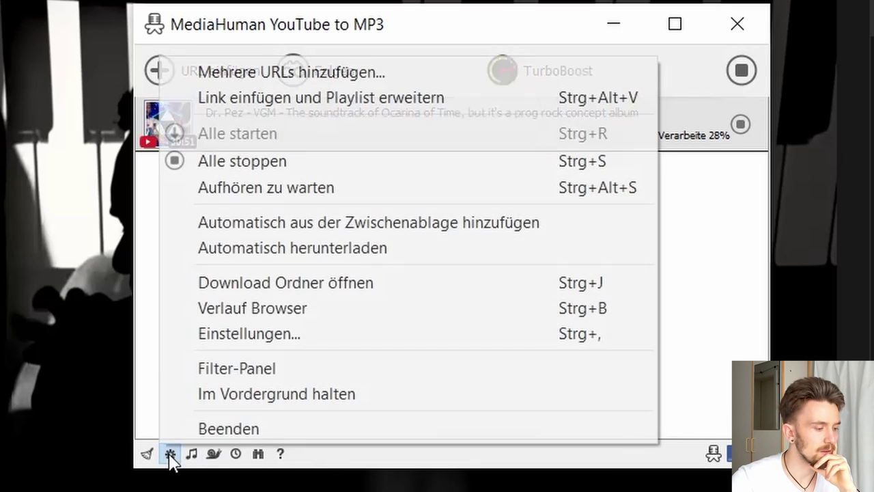
click(276, 328)
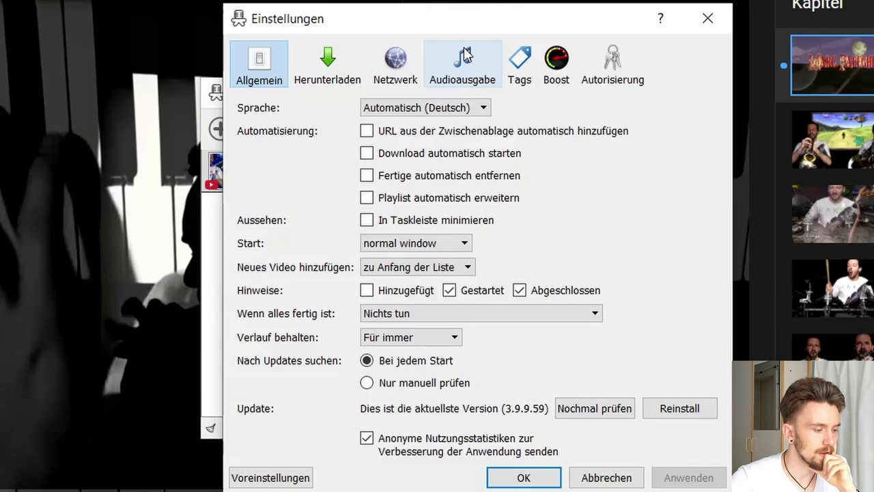
click(463, 51)
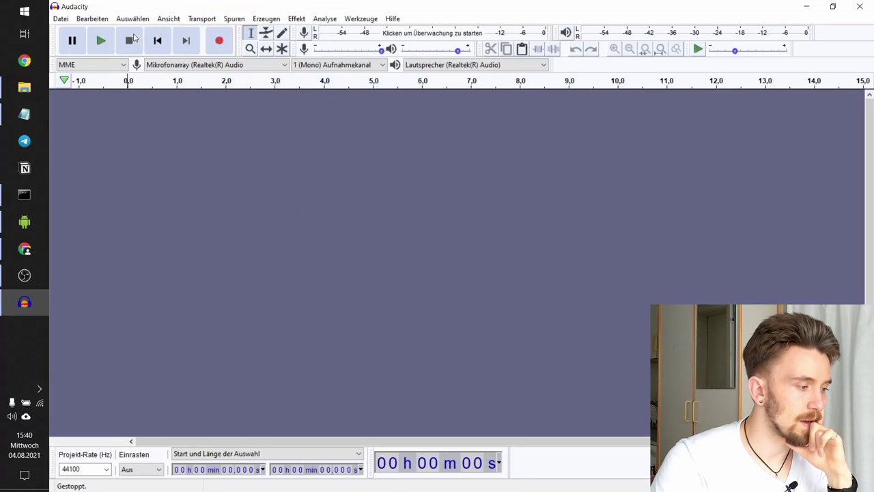
Open the downloaded Ocarina of Time MP3 via Datei > Öffnen
click(60, 18)
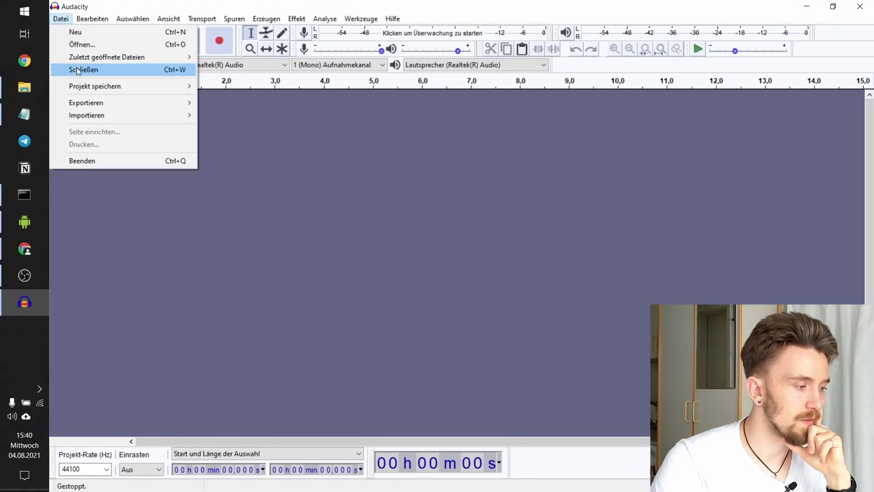
click(82, 45)
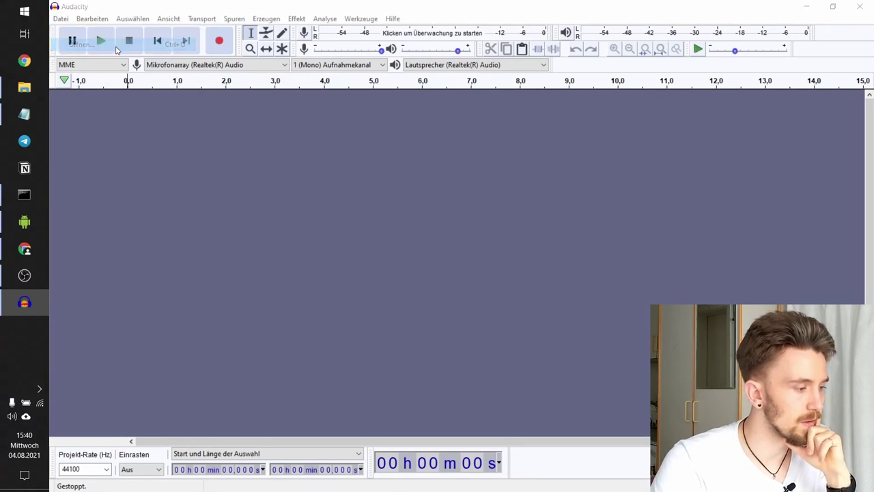
double_click(156, 82)
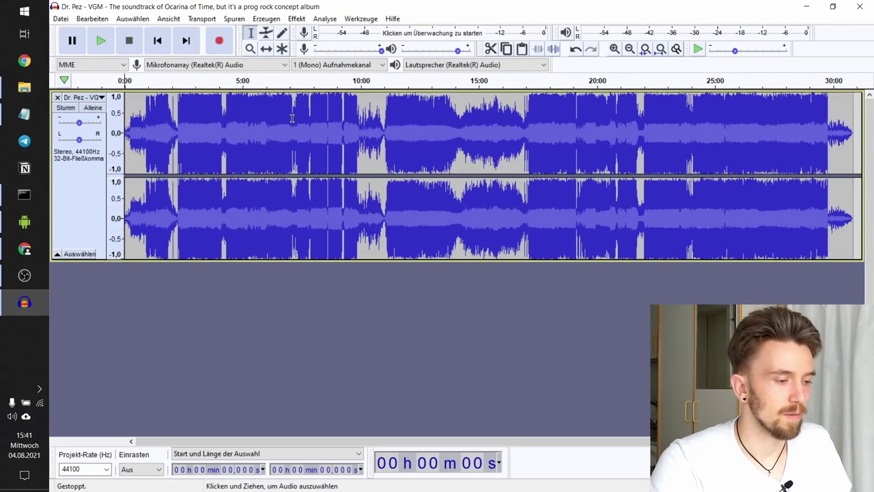
Play the recording from about 1:06, then move the play position back to 0:40
click(150, 137)
key(space)
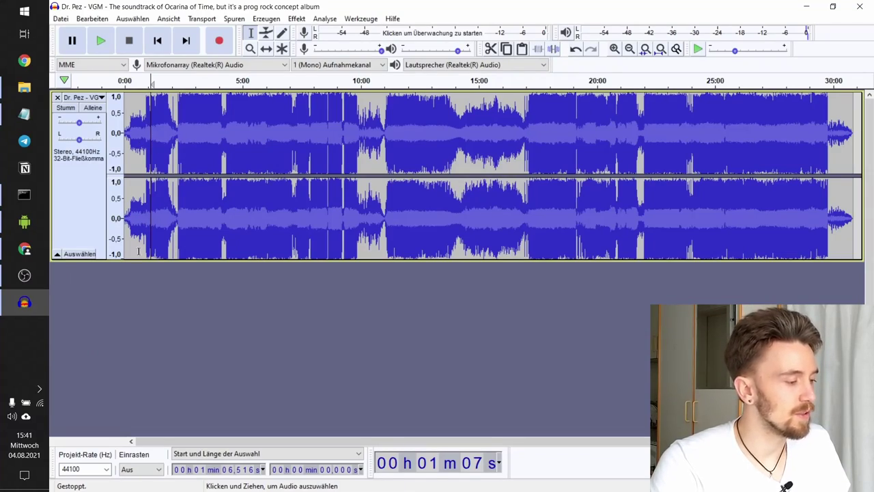
click(140, 146)
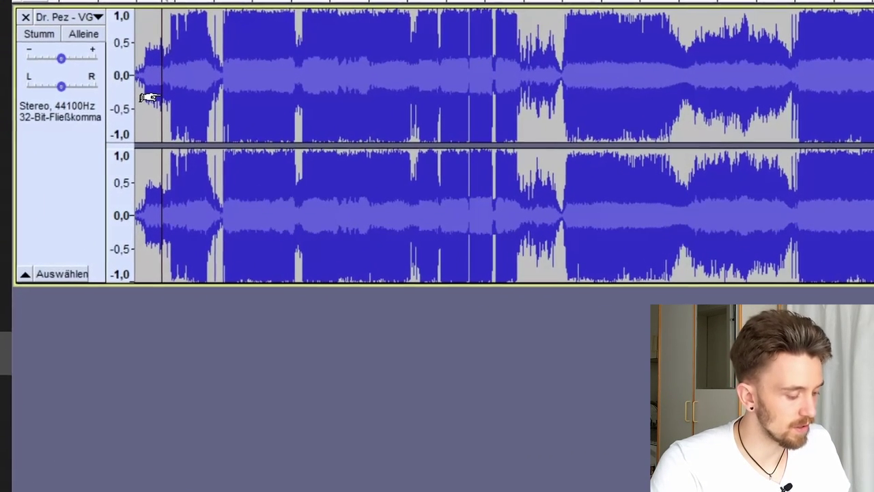
Add a label reading 'I just added a timestamp here' and drag it later in the recording
key(ctrl+b)
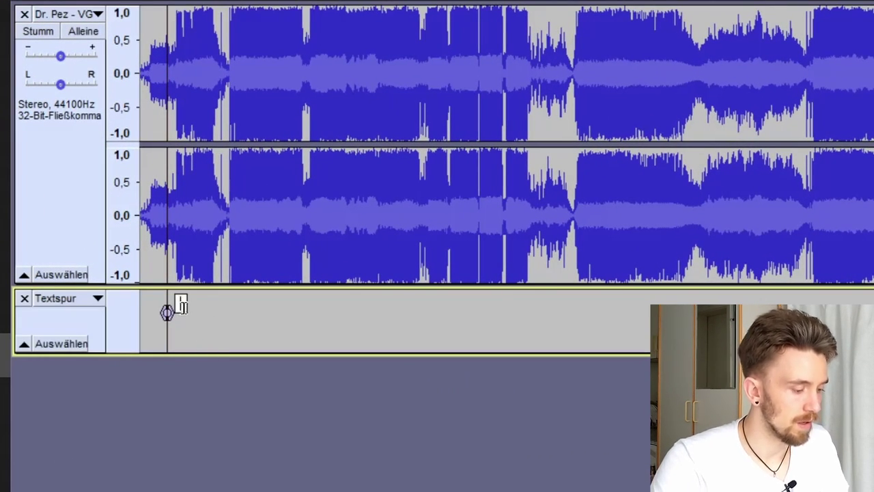
text(I just adde)
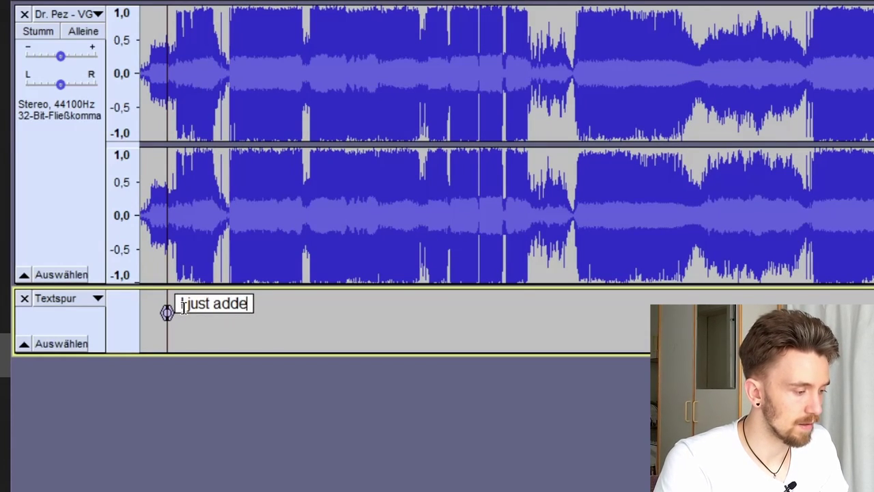
text(d a timestamp )
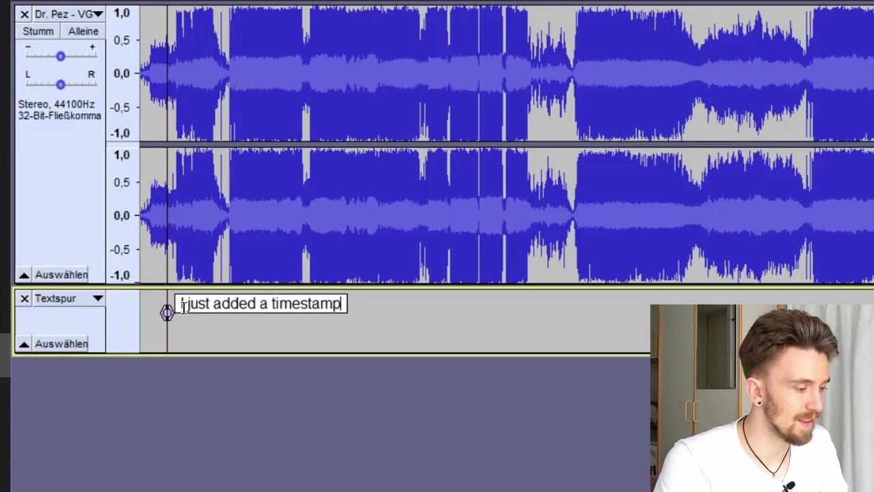
text(here)
click(372, 408)
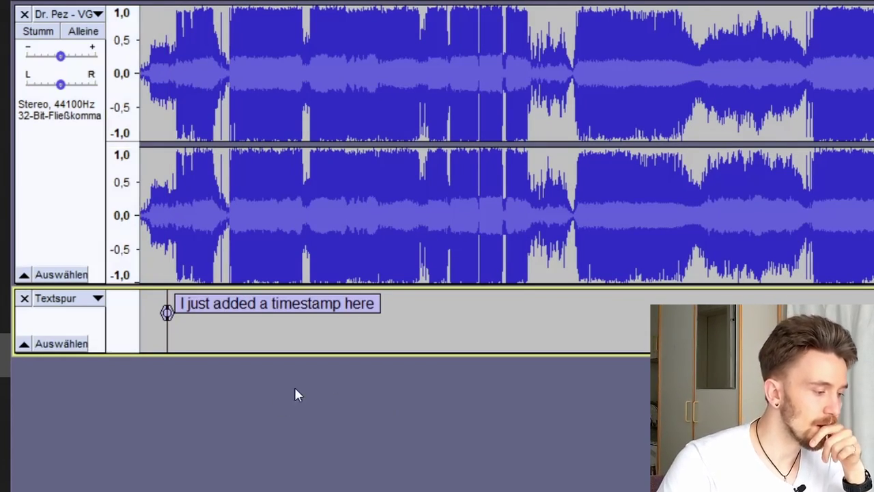
drag(167, 312, 279, 400)
Delete the test label with Textmarke löschen and minimize Audacity
click(288, 303)
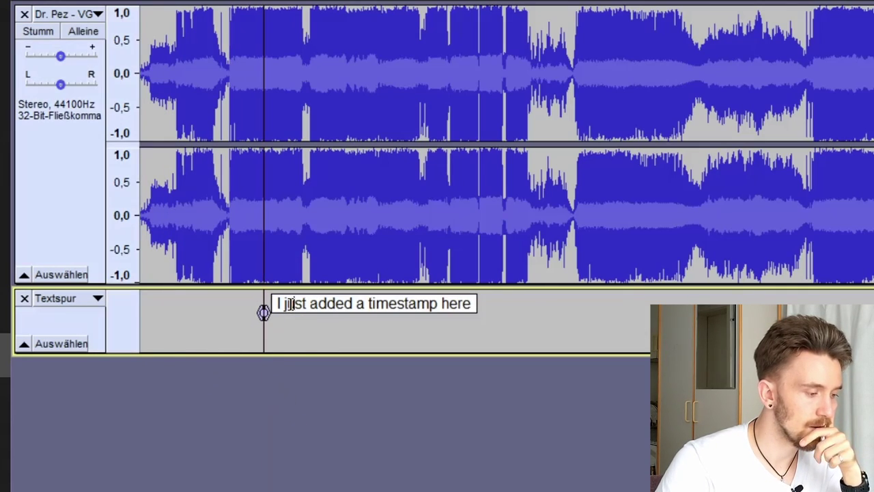
right_click(366, 303)
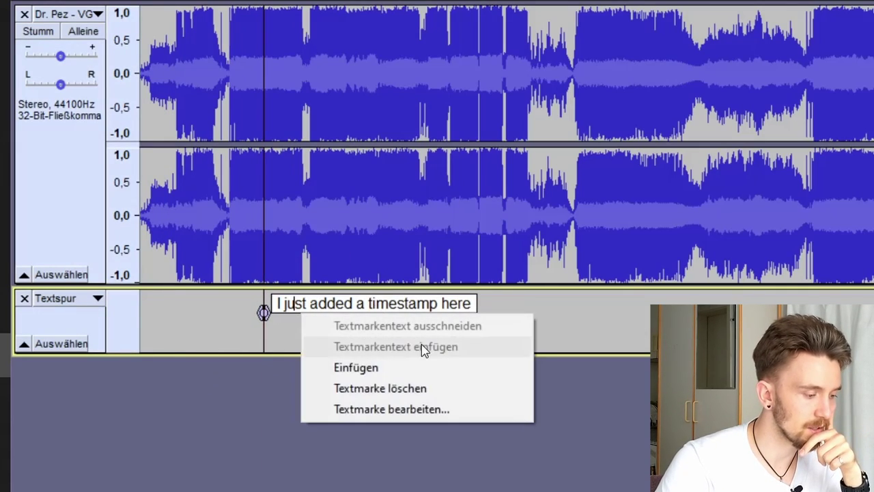
click(392, 388)
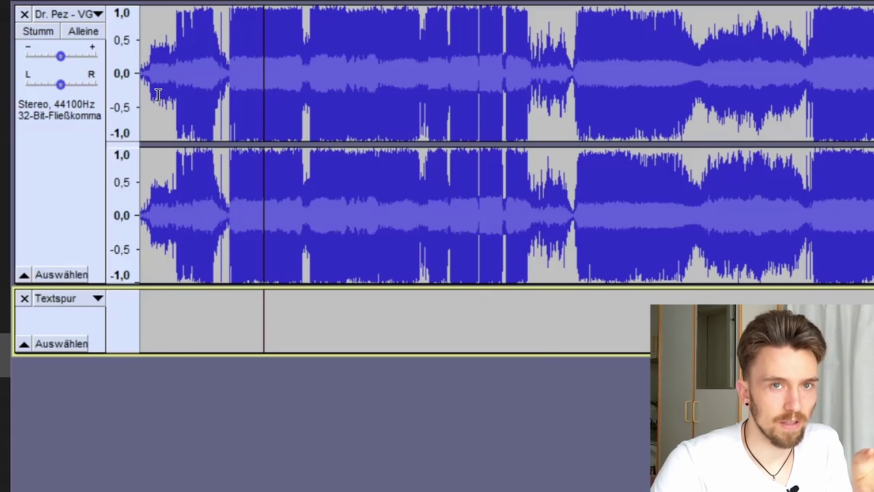
click(24, 276)
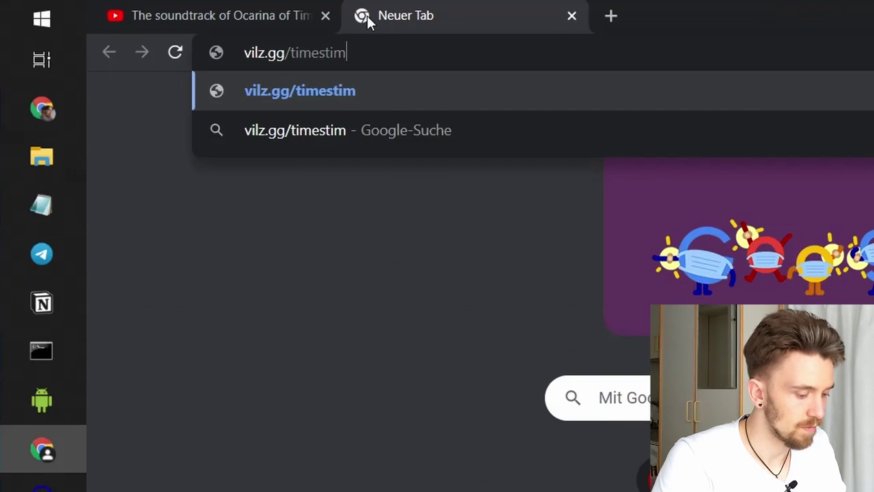
Load the vilz.gg timestamps page in a new browser tab
key(BackSpace)
key(BackSpace)
text(amps)
key(Return)
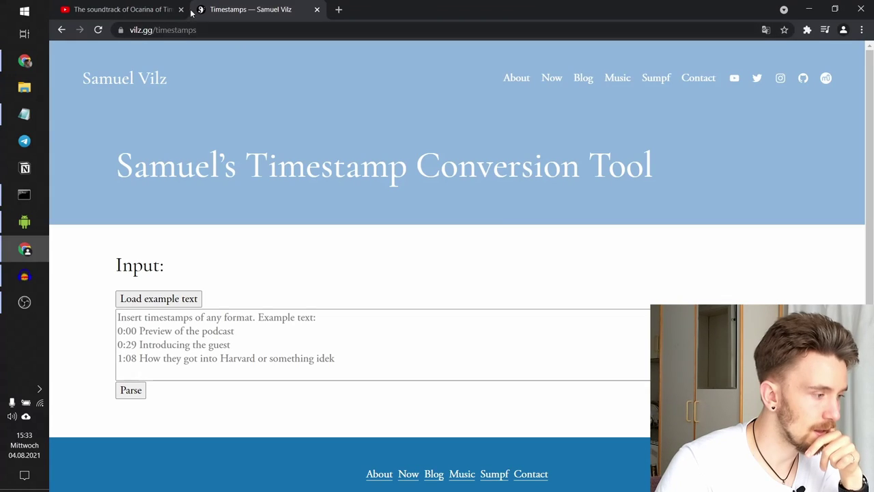
Copy the 15-line tracklist from the video description and paste it into the tool's Input box
click(164, 9)
scroll(241, 249, down, 13)
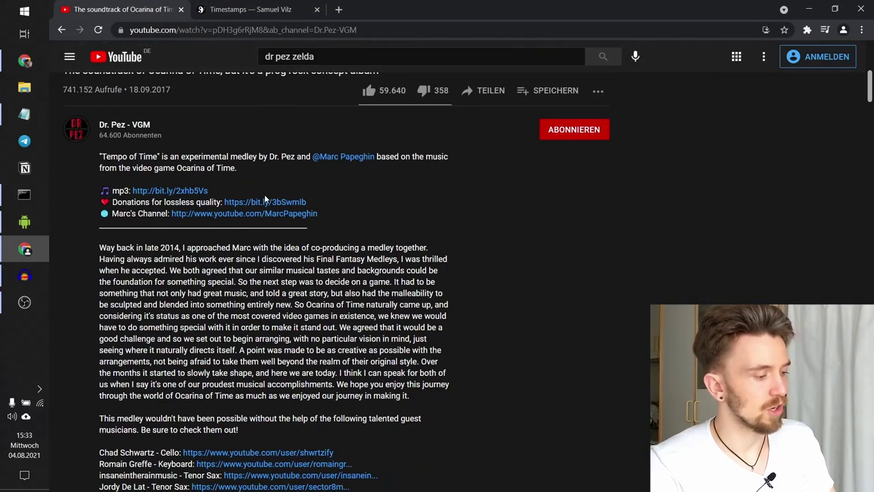
drag(241, 246, 86, 200)
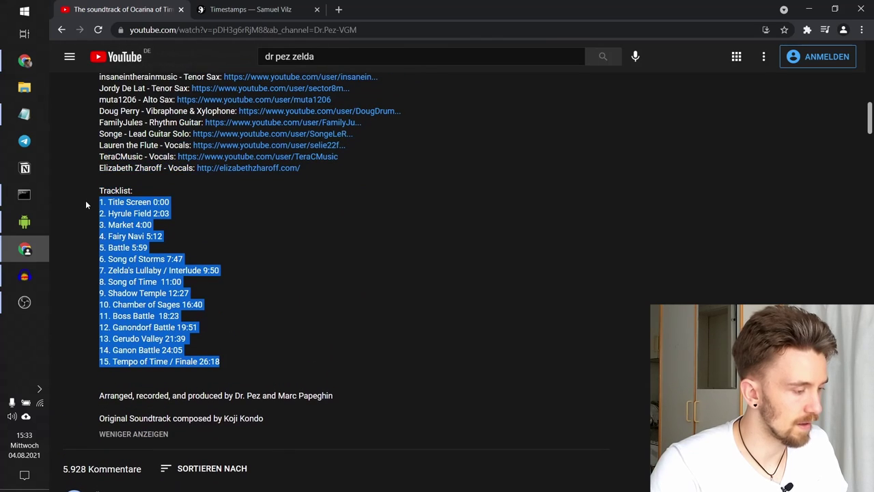
key(ctrl+c)
click(246, 10)
click(220, 311)
key(ctrl+v)
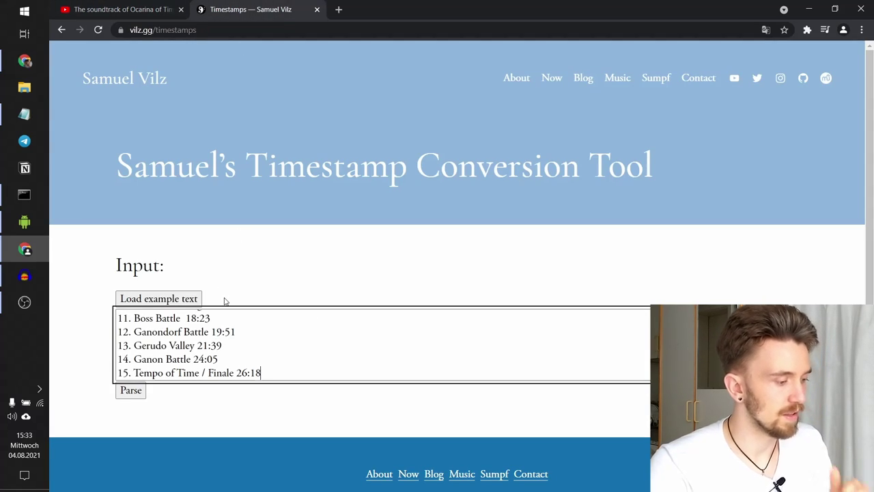
click(130, 392)
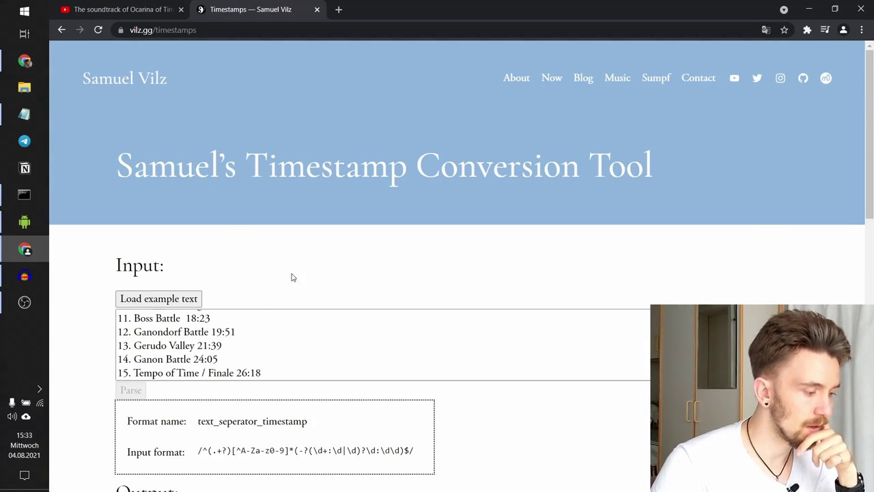
scroll(332, 260, down, 4)
scroll(259, 270, up, 3)
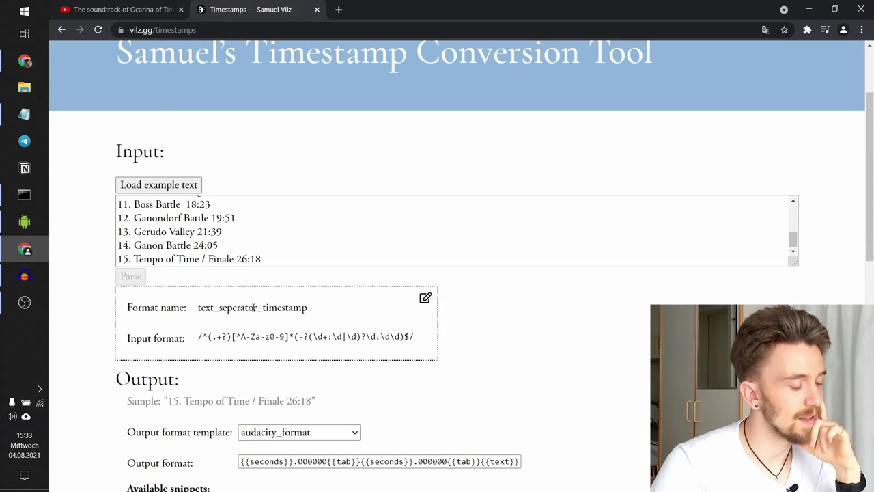
double_click(211, 309)
click(219, 231)
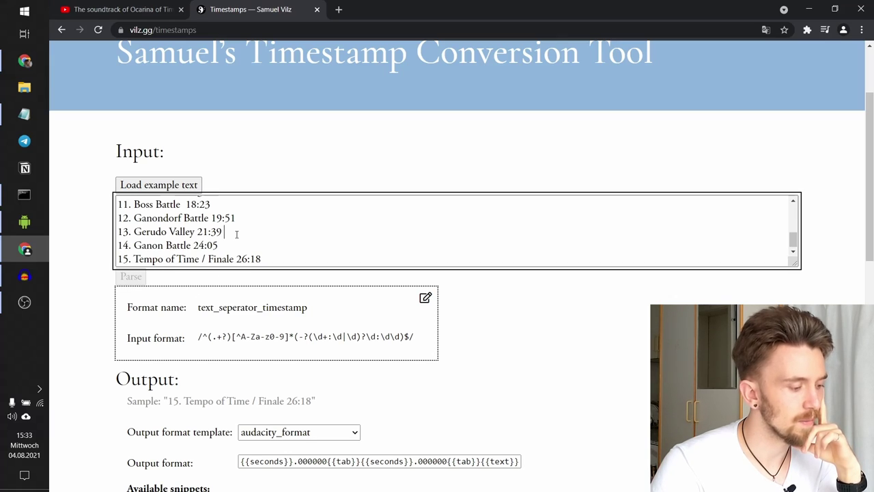
drag(198, 337, 418, 354)
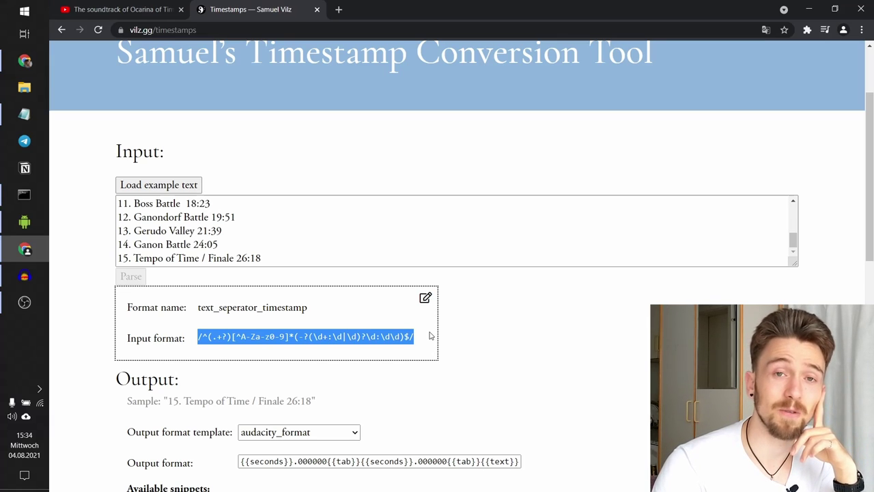
scroll(431, 335, down, 3)
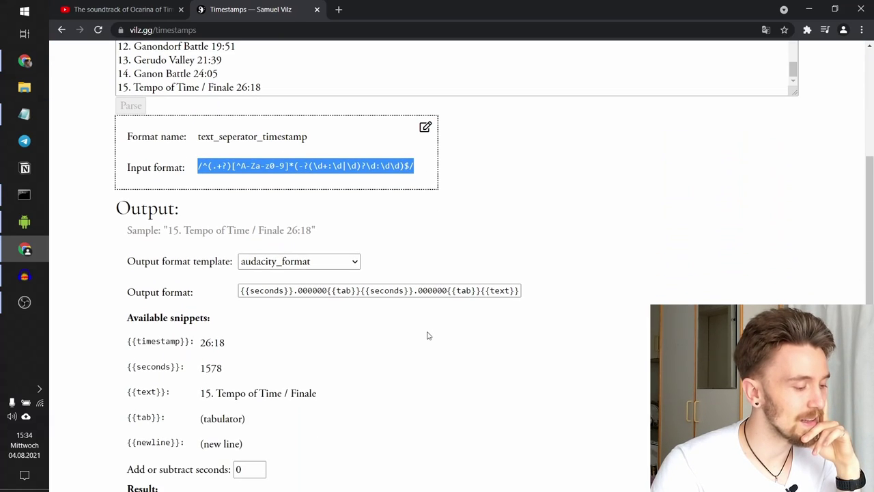
click(162, 209)
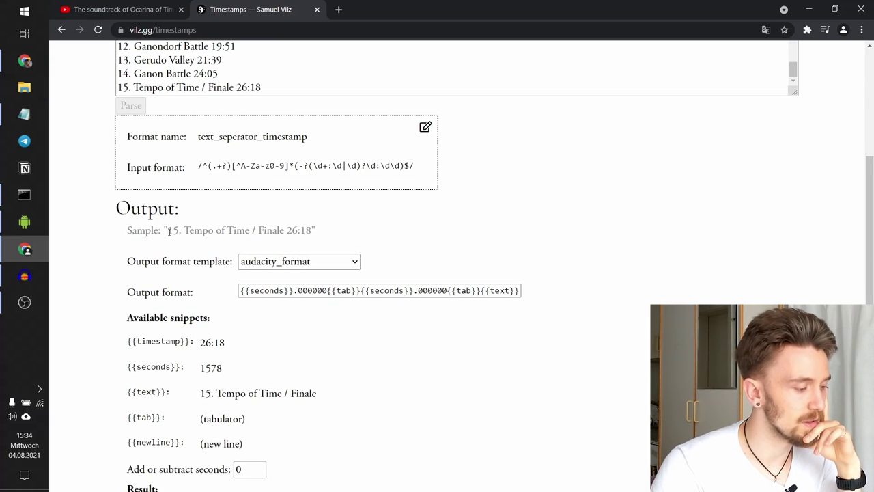
drag(168, 232, 314, 232)
scroll(426, 228, down, 2)
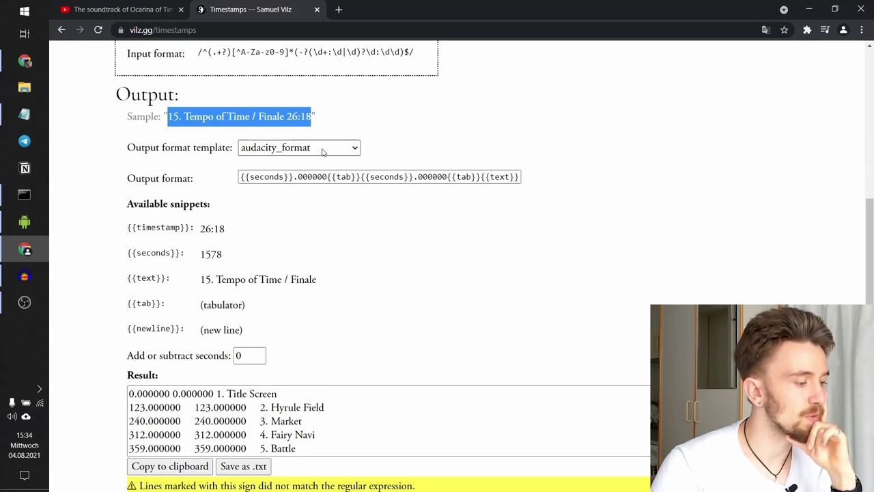
drag(302, 177, 564, 189)
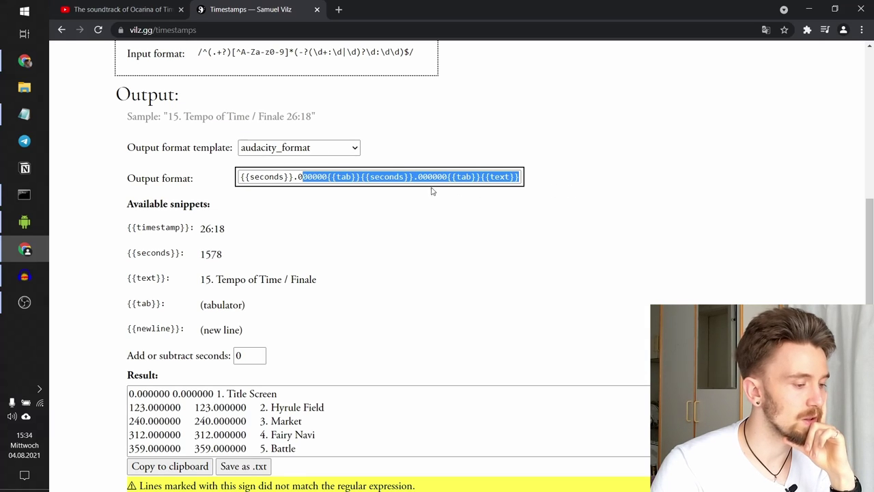
click(283, 394)
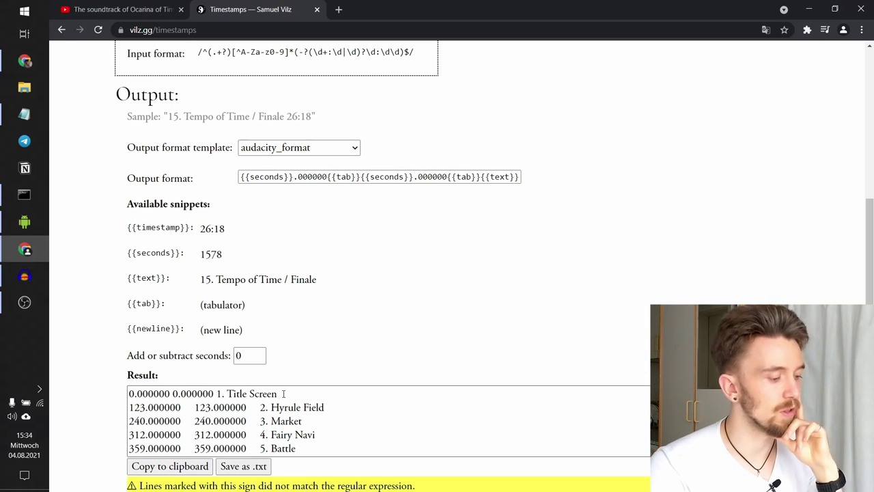
scroll(283, 393, down, 3)
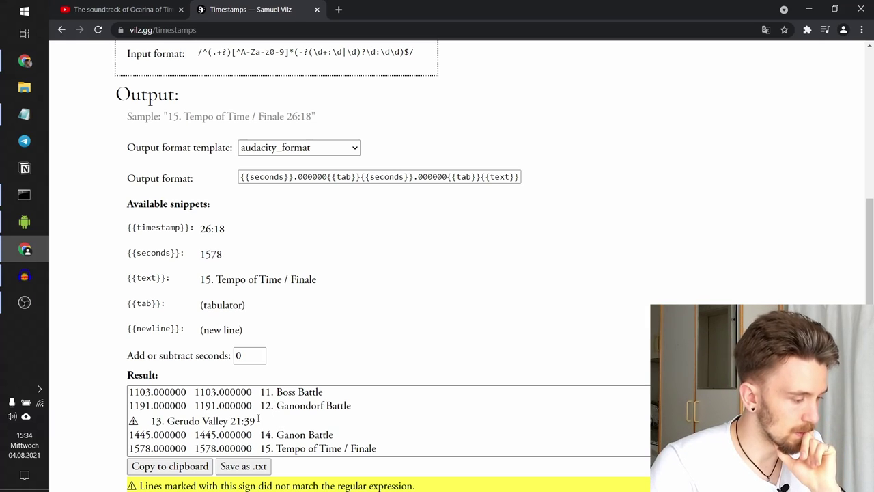
drag(260, 425, 129, 421)
click(144, 418)
scroll(144, 417, down, 4)
scroll(137, 251, up, 2)
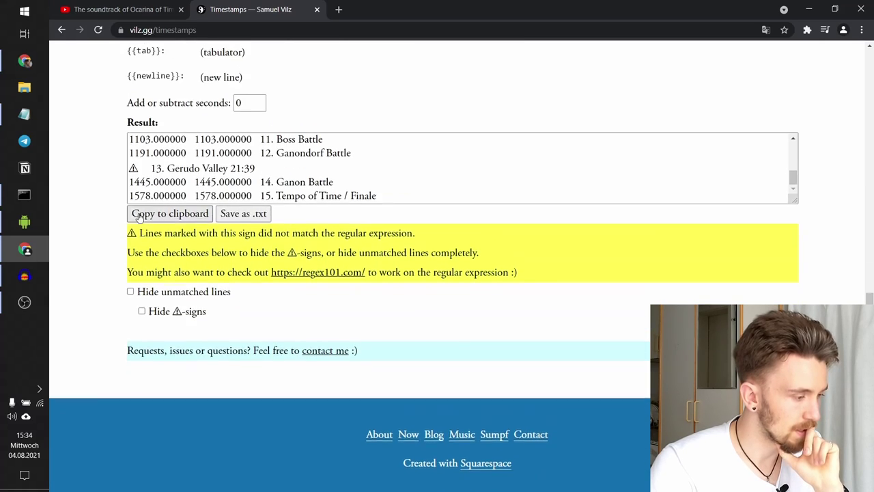
drag(129, 250, 151, 250)
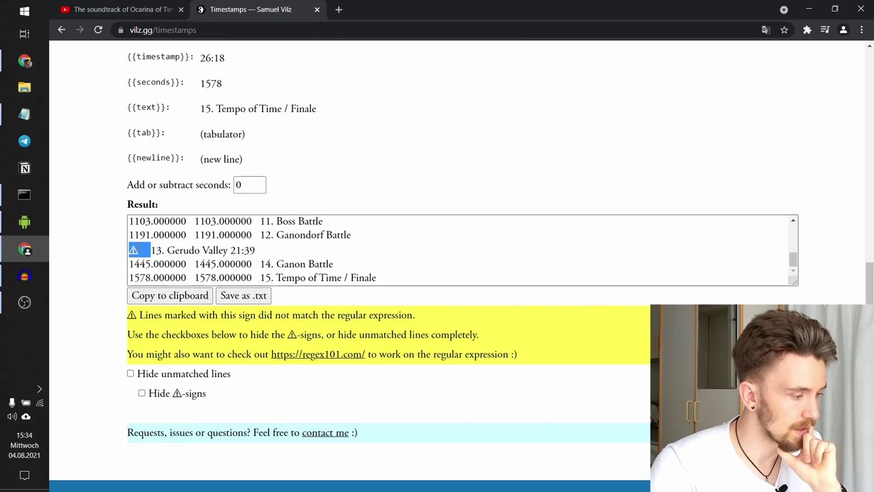
click(237, 254)
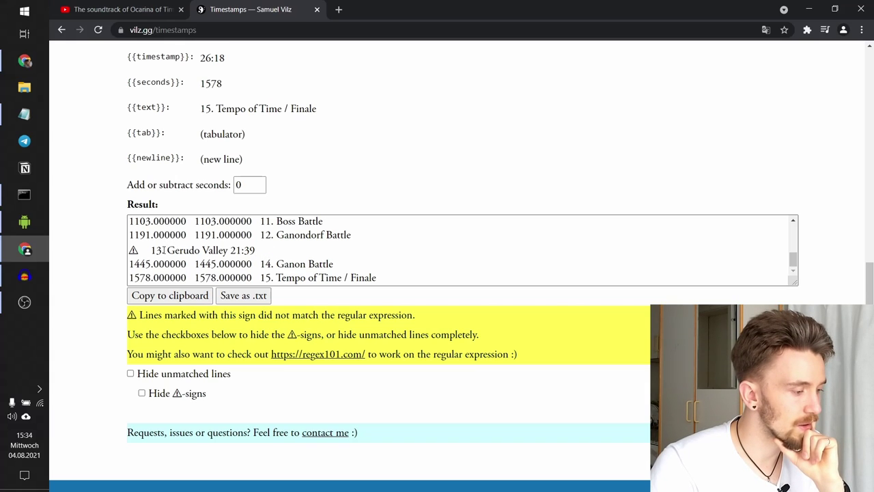
Remove the trailing space after 21:39 on the Gerudo Valley line and re-parse the tracklist
drag(163, 249, 214, 249)
scroll(320, 215, up, 7)
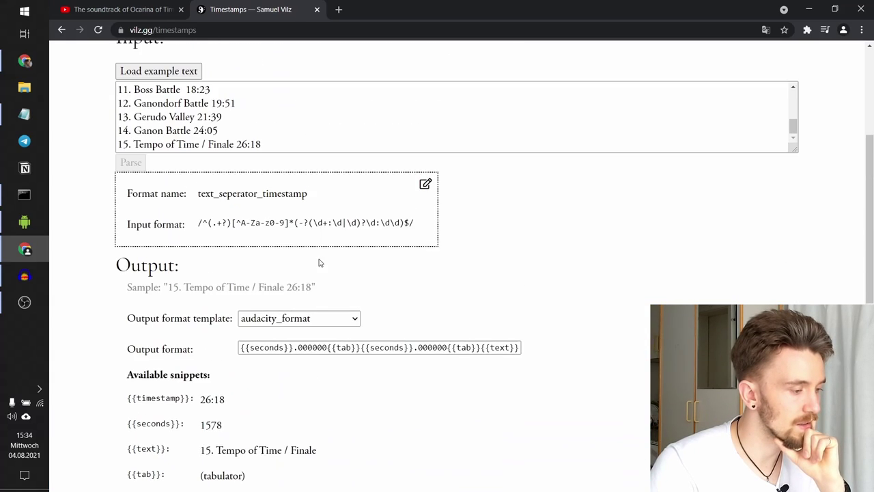
scroll(319, 265, up, 3)
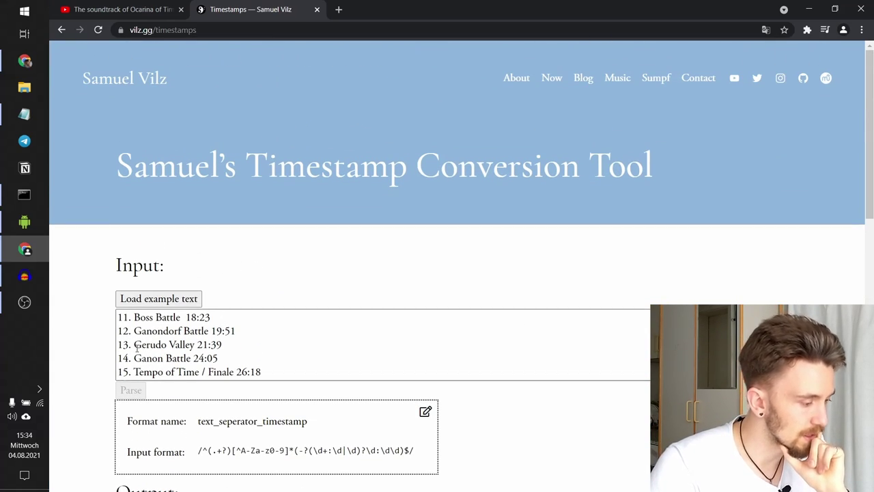
click(210, 330)
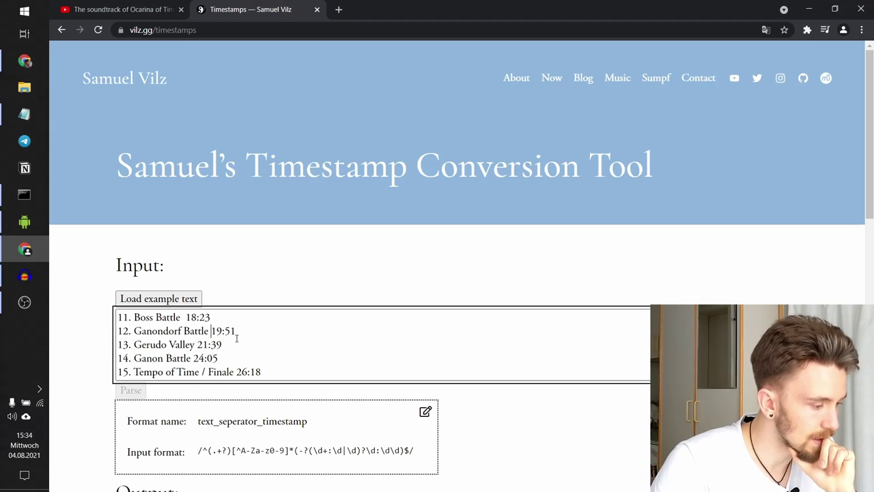
click(236, 331)
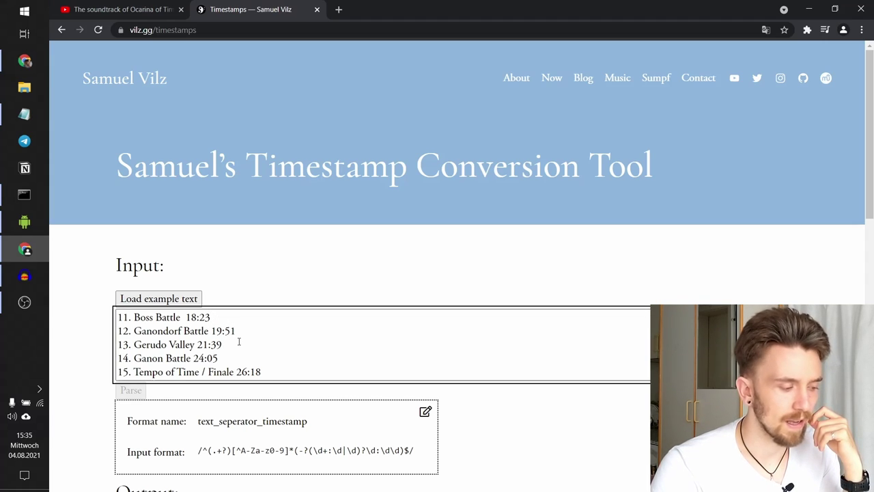
click(239, 341)
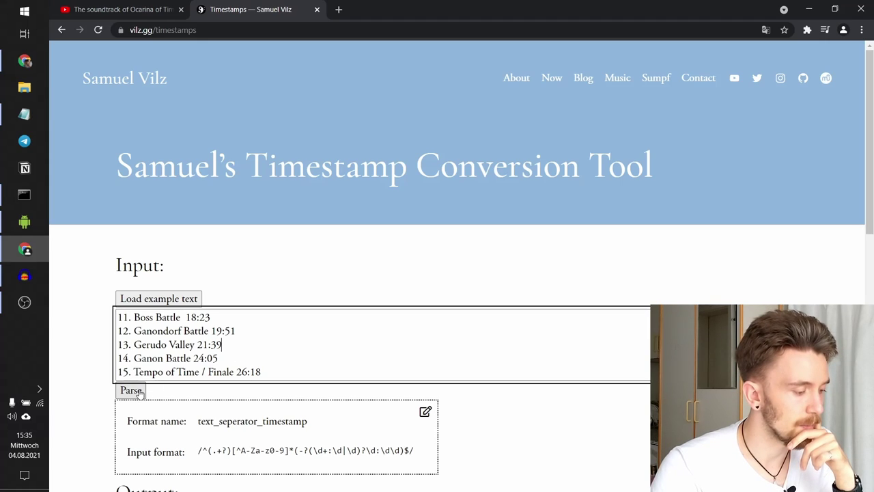
click(132, 390)
scroll(202, 400, down, 9)
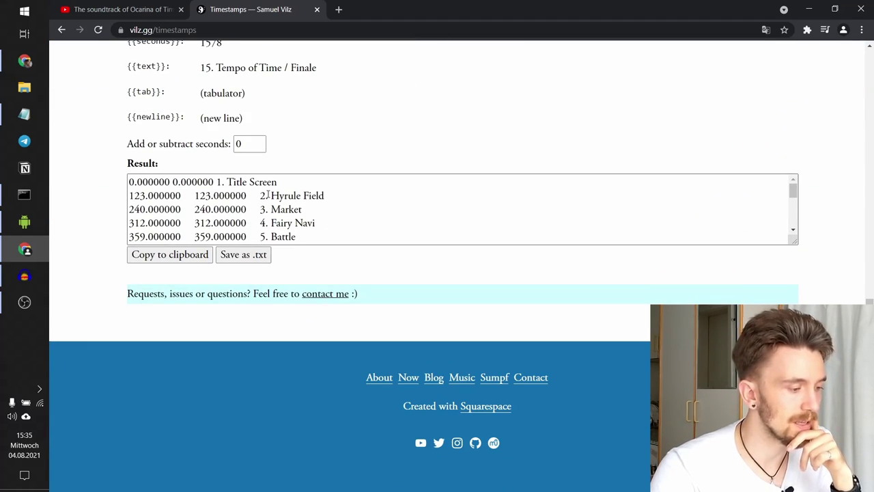
Check the 13. Gerudo Valley result line and keep audacity_format as the output template
scroll(268, 194, down, 3)
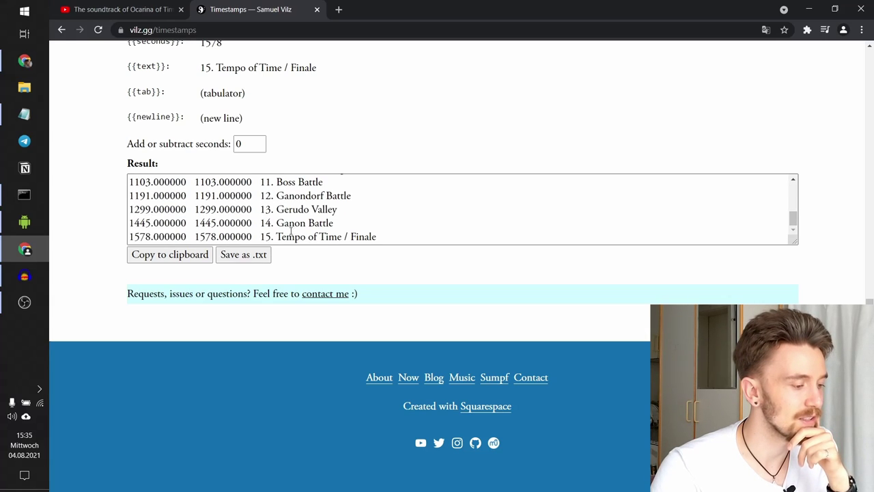
drag(344, 211, 129, 210)
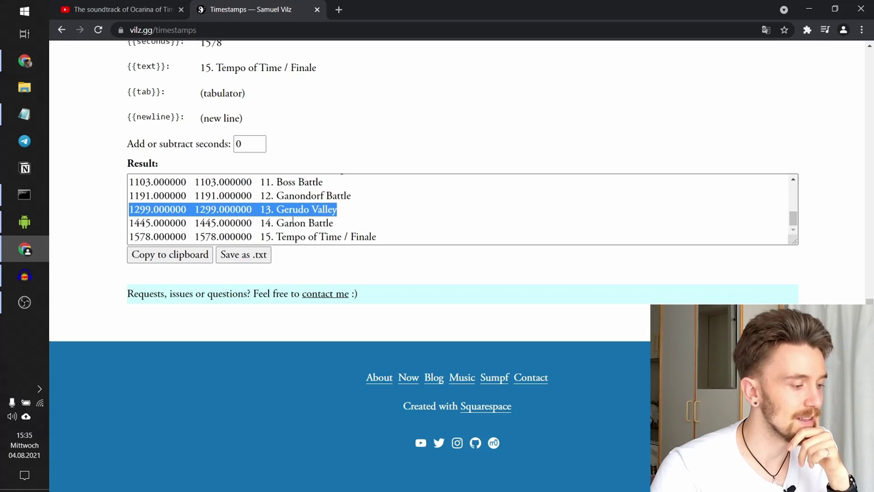
click(369, 210)
scroll(351, 237, up, 4)
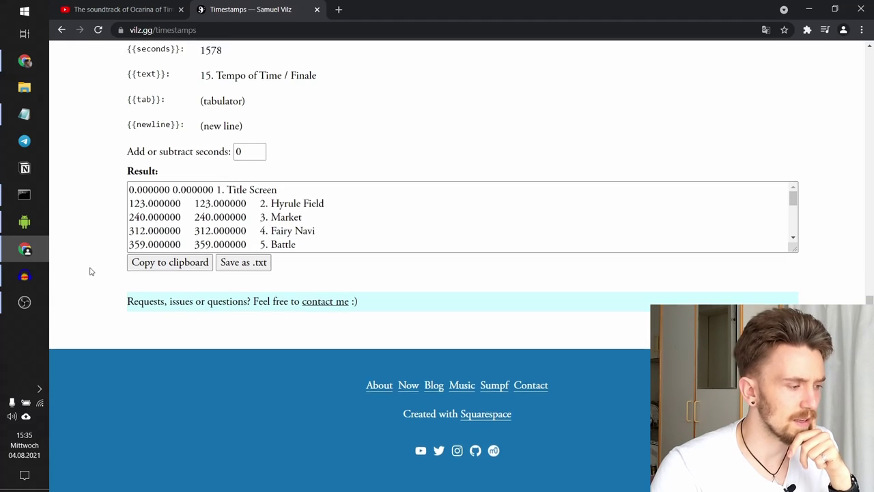
scroll(88, 269, up, 3)
click(269, 111)
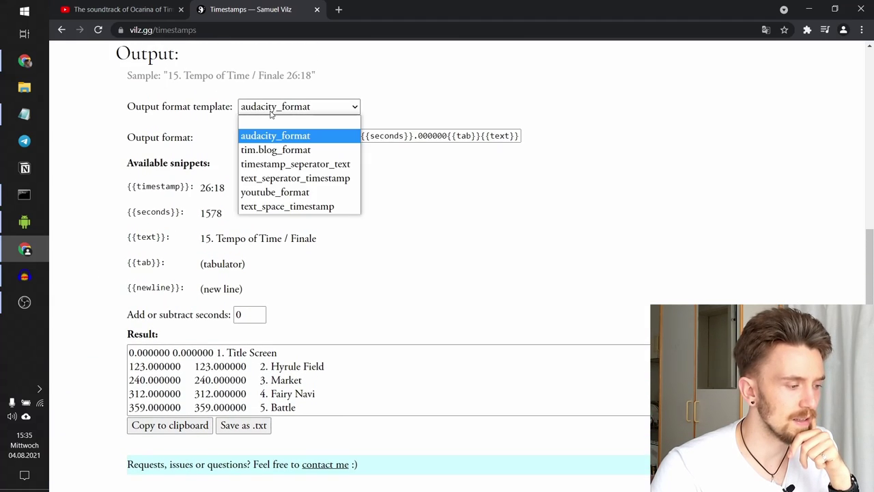
click(276, 137)
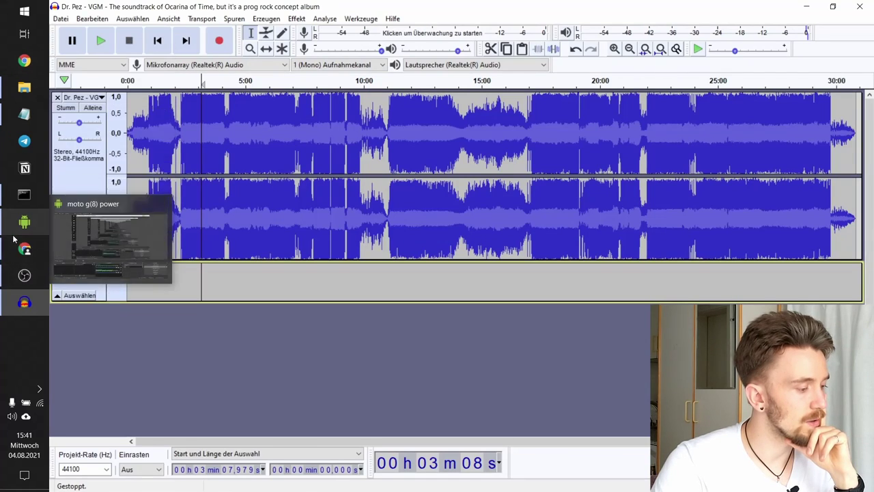
Save the Audacity-format result as timestamps.txt
click(24, 249)
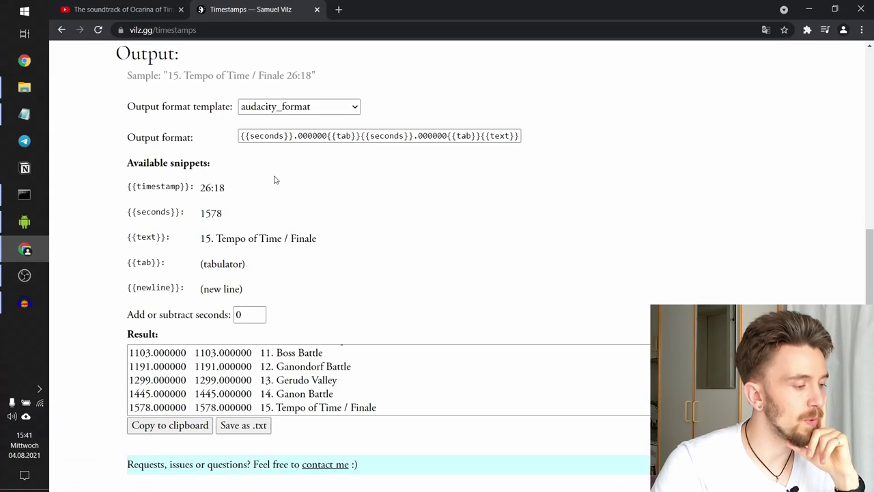
scroll(275, 180, down, 3)
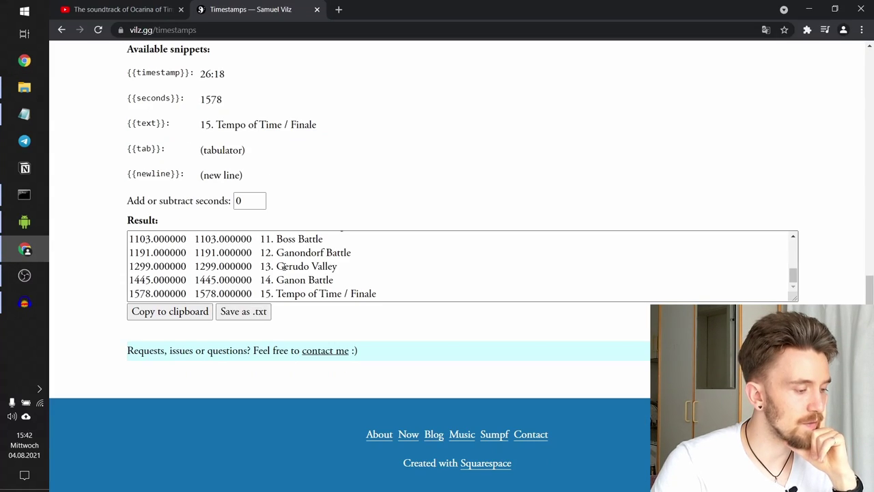
drag(293, 267, 198, 253)
click(305, 286)
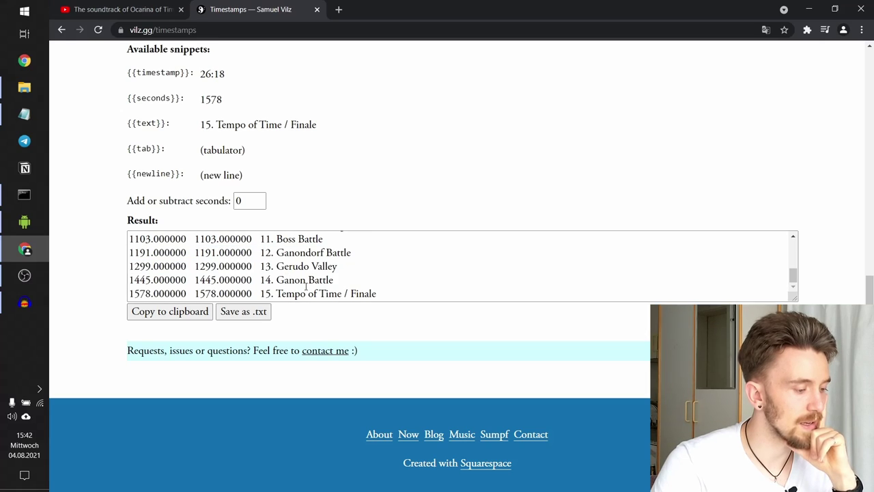
click(233, 312)
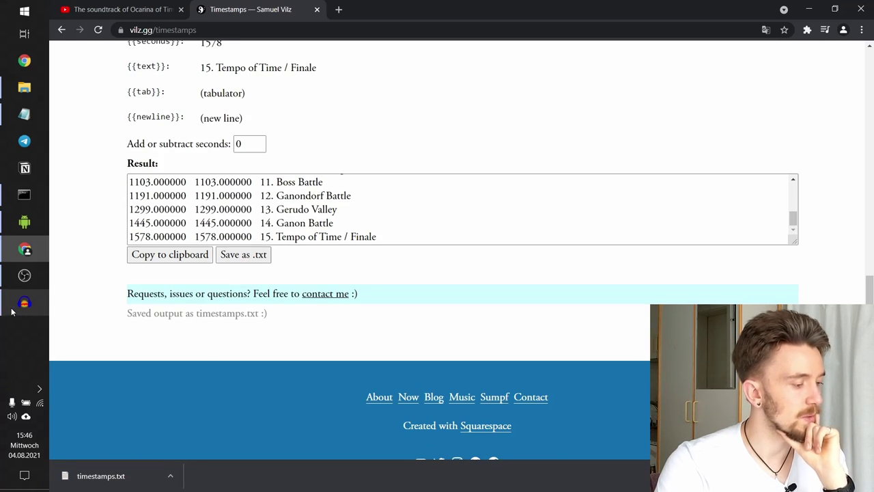
Import timestamps.txt from Downloads into Audacity as a label track under the album waveform
click(14, 307)
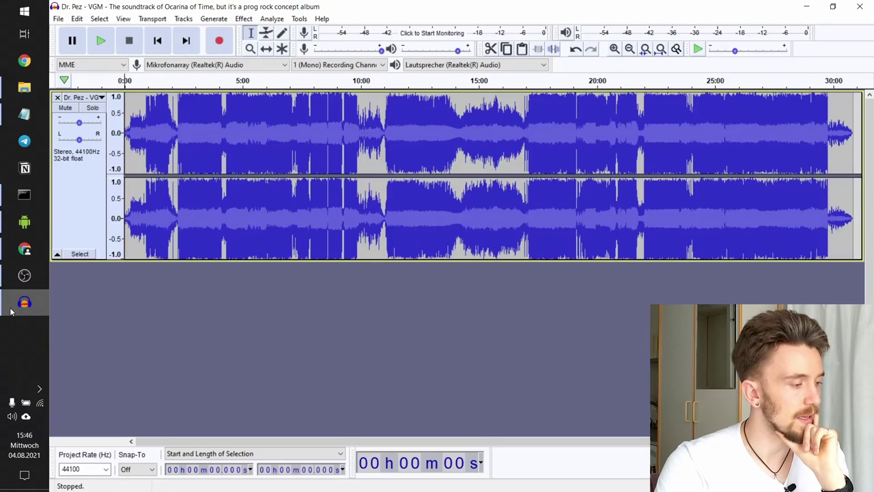
click(62, 19)
mouse_move(83, 116)
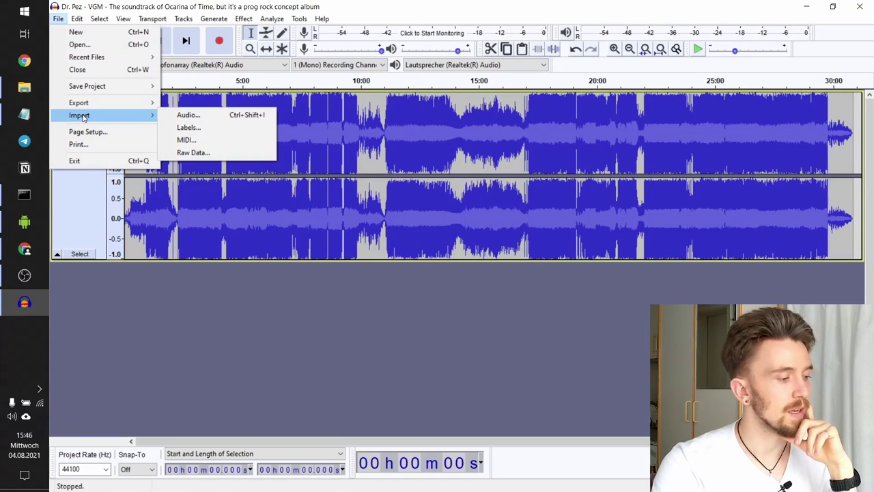
click(183, 129)
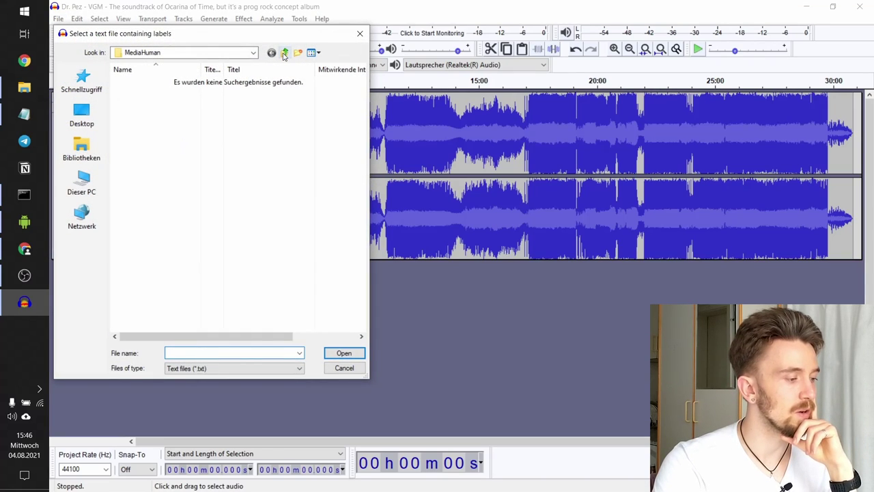
click(284, 53)
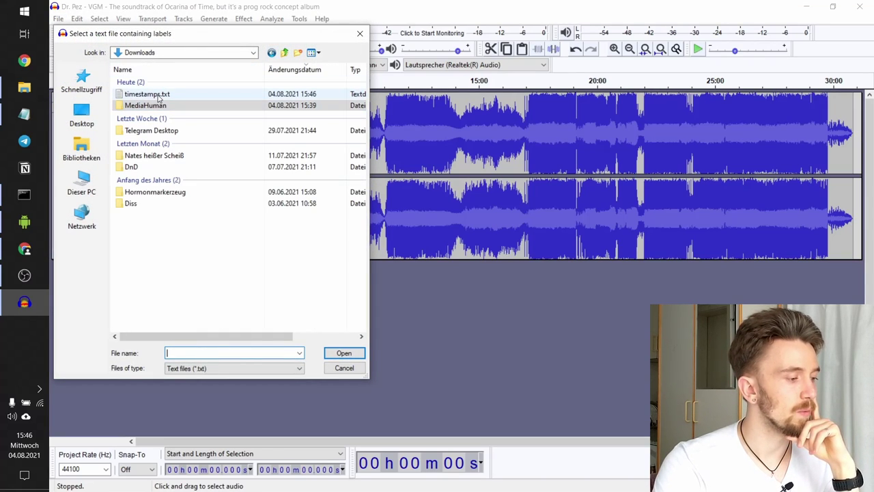
double_click(158, 98)
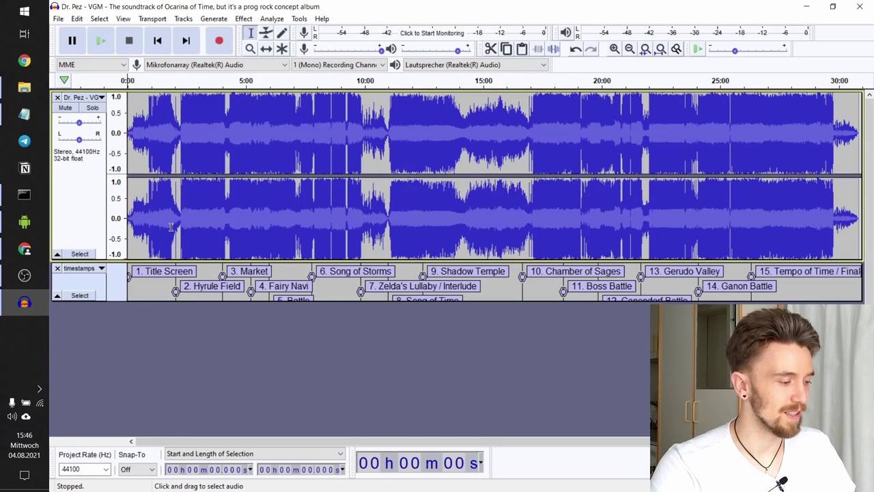
Zoom in around 2:03 and play from the Hyrule Field onset to hear the transition
ctrl+scroll(171, 227, up, 6)
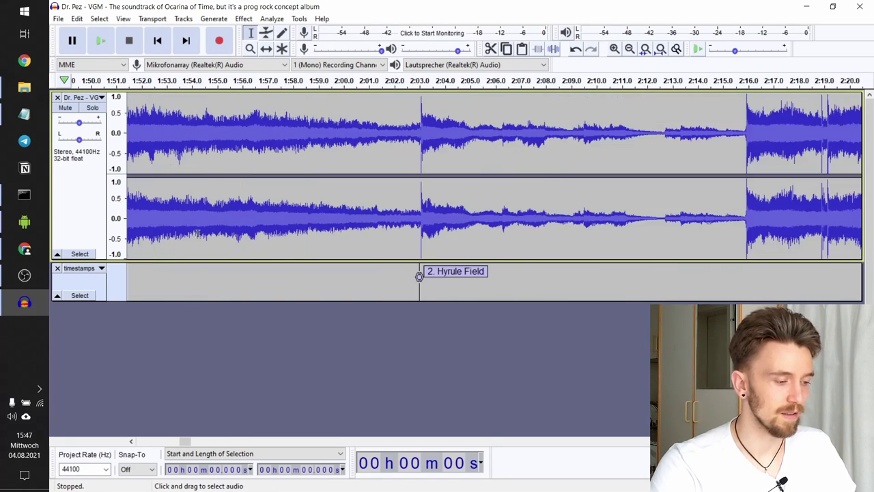
click(413, 217)
ctrl+scroll(410, 219, up, 3)
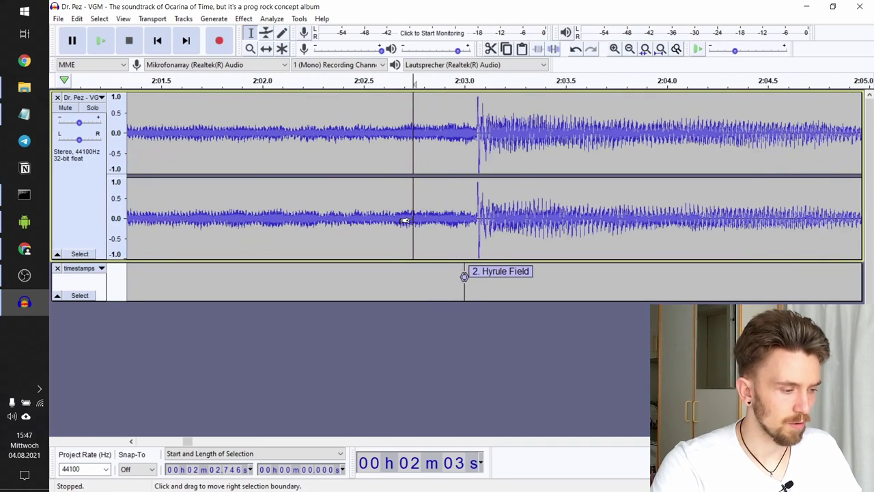
ctrl+scroll(434, 218, up, 1)
ctrl+scroll(488, 218, up, 1)
click(484, 217)
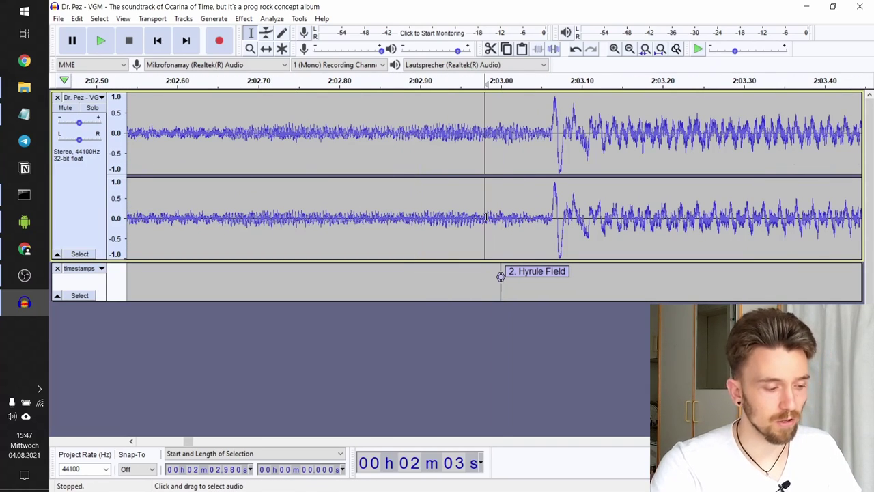
key(space)
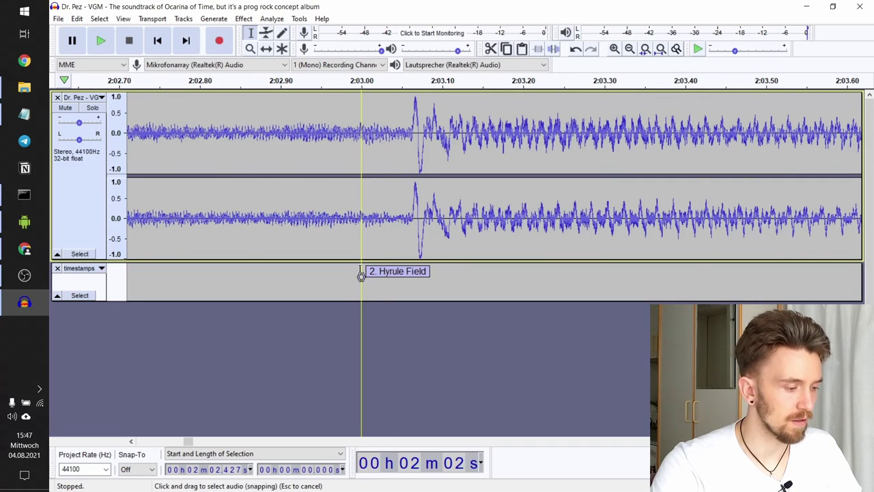
Drag the 2. Hyrule Field label onto its onset at about 2:03.05, then zoom back out
drag(361, 277, 406, 275)
click(406, 222)
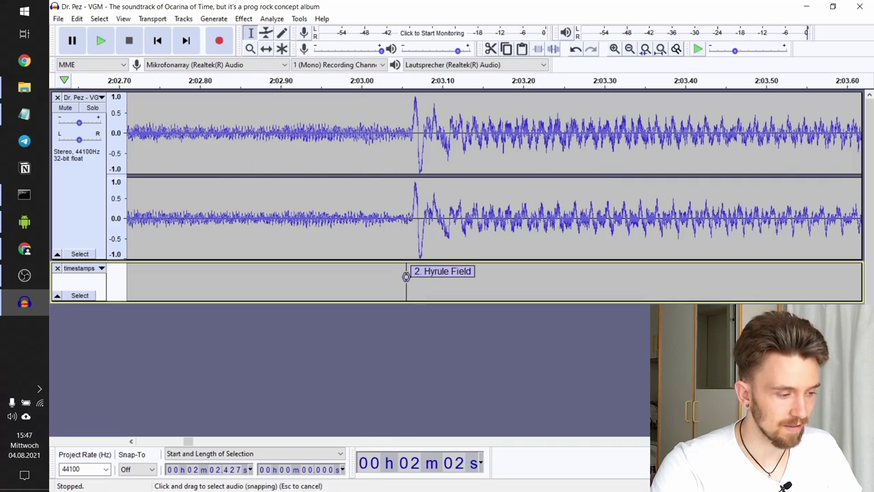
ctrl+scroll(405, 222, down, 4)
ctrl+scroll(331, 224, down, 6)
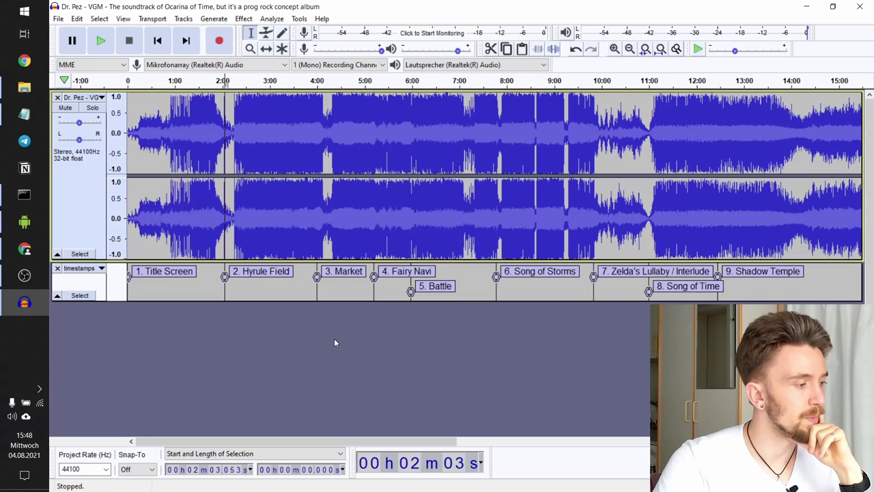
In Export Multiple, create a new 'Dr Pez album' folder in Downloads as the export destination
click(59, 20)
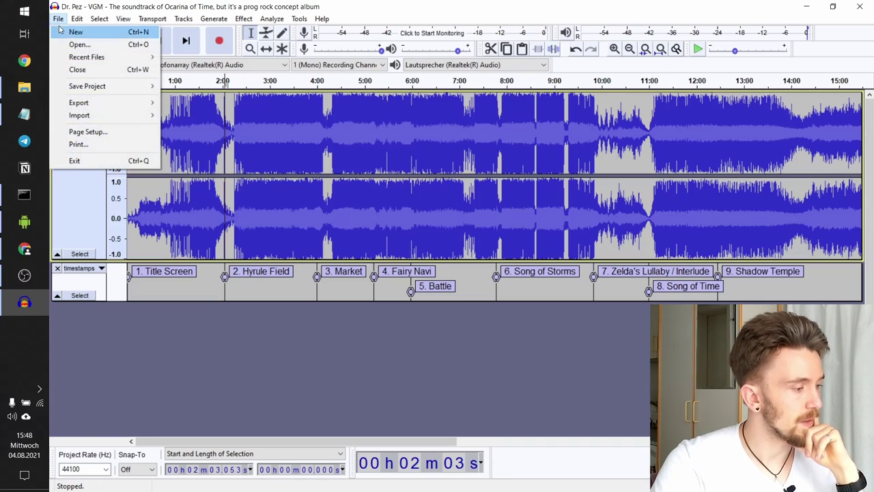
mouse_move(141, 103)
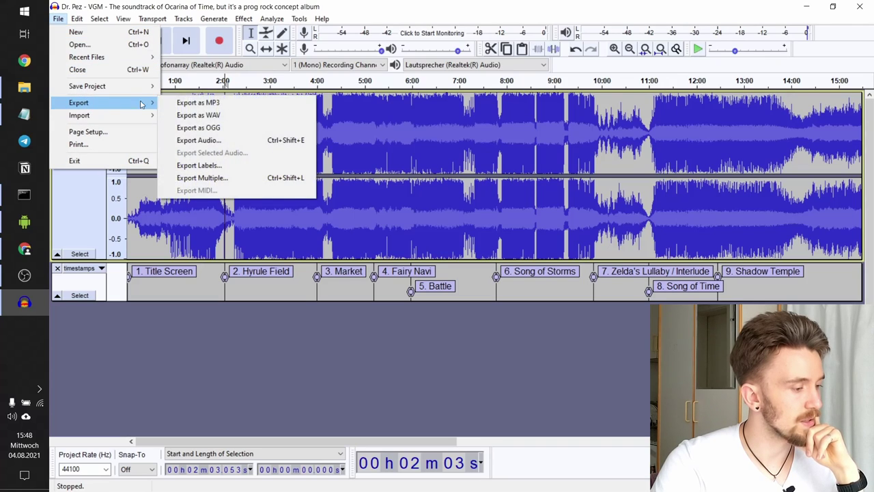
click(259, 180)
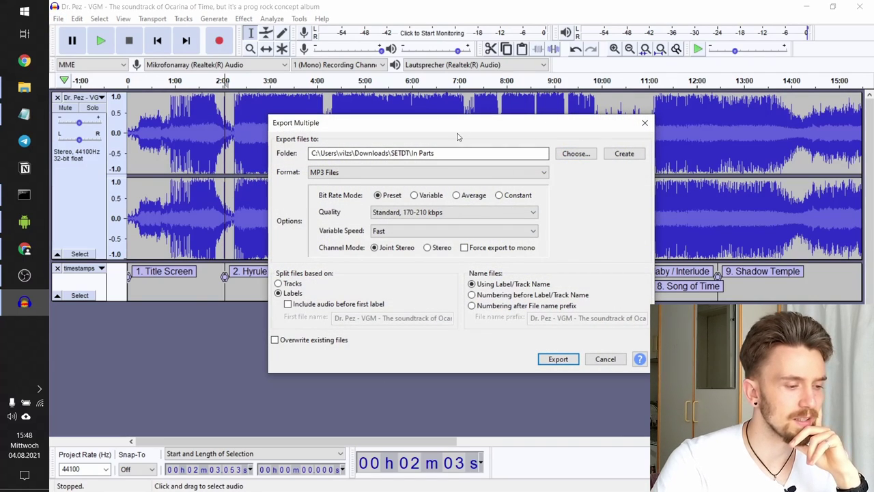
click(575, 153)
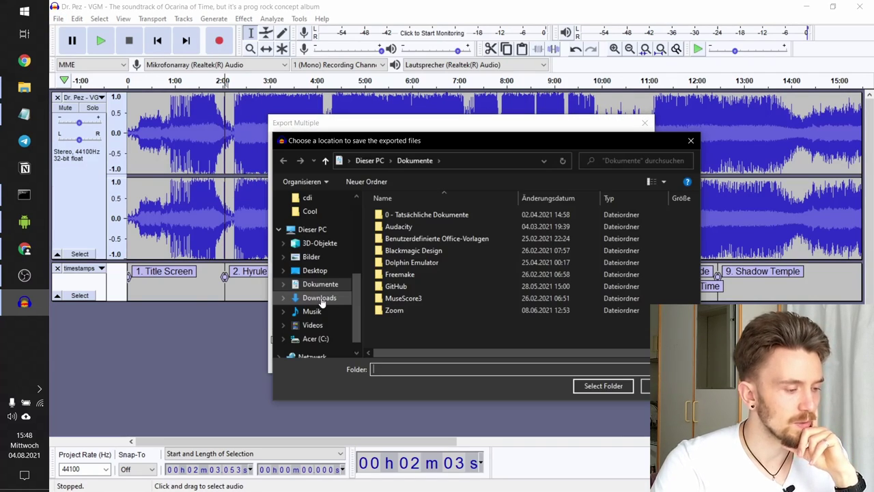
click(320, 298)
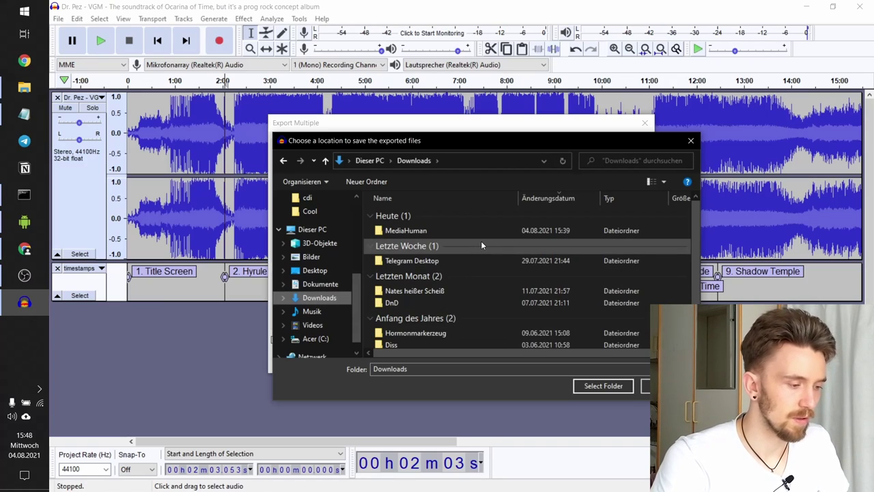
key(ctrl+shift+n)
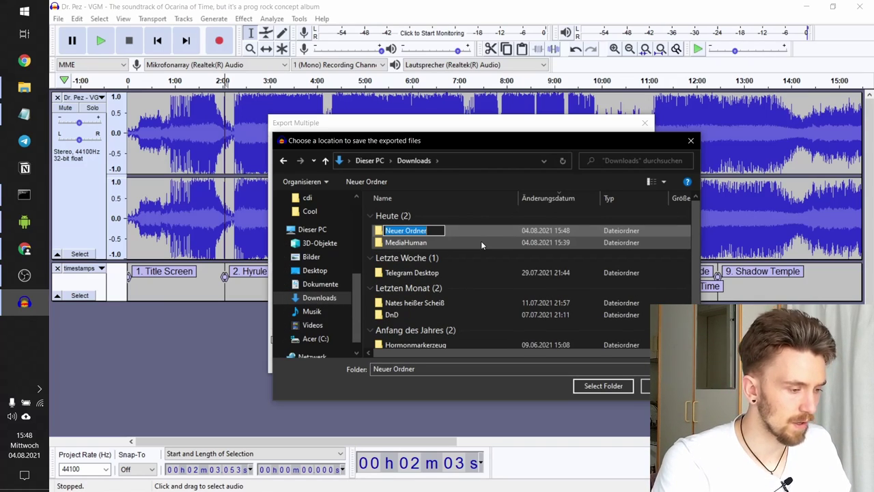
text(Dr Pez)
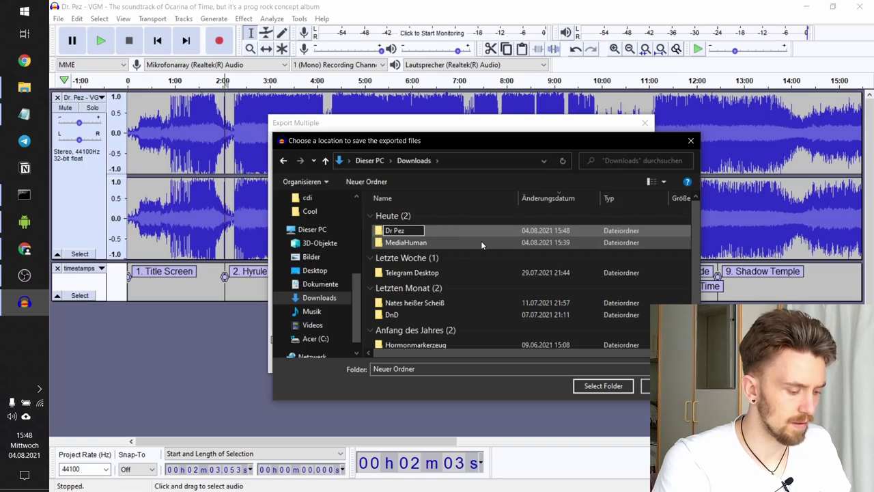
text( album)
key(Return)
key(Return)
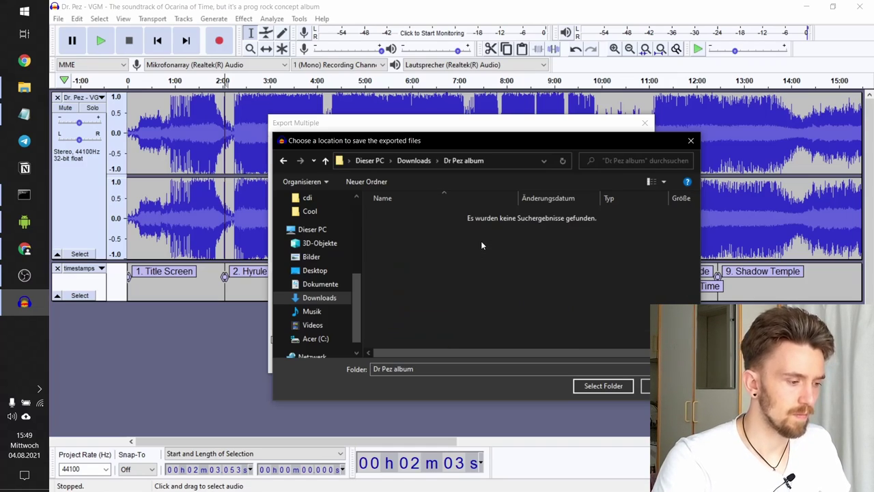
Start the MP3 export to Dr Pez album, accept track 1's tags, and turn off further tag prompts
click(603, 386)
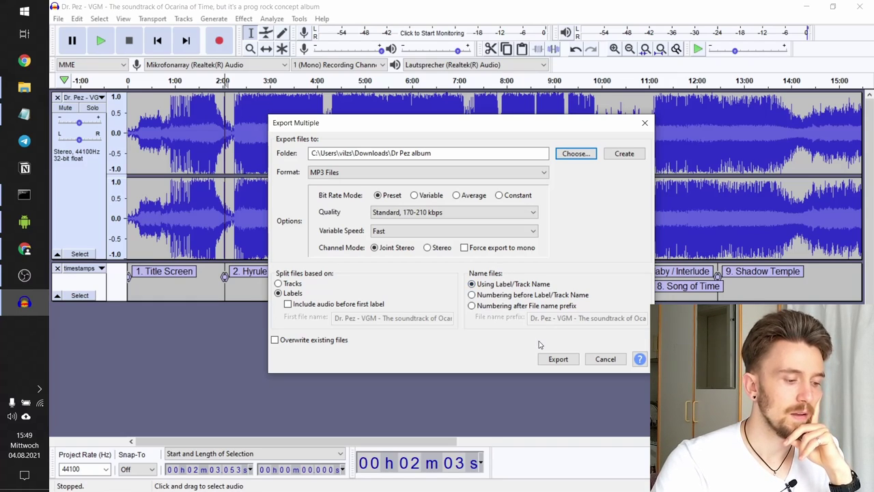
click(558, 359)
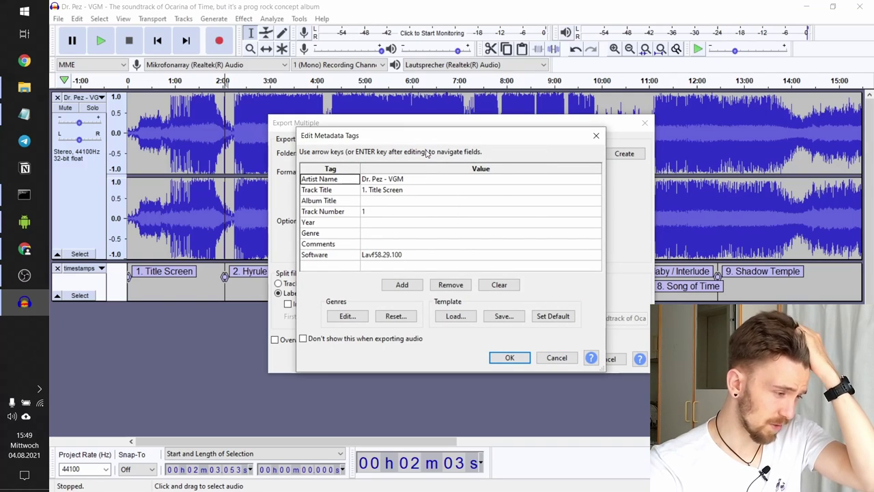
click(393, 179)
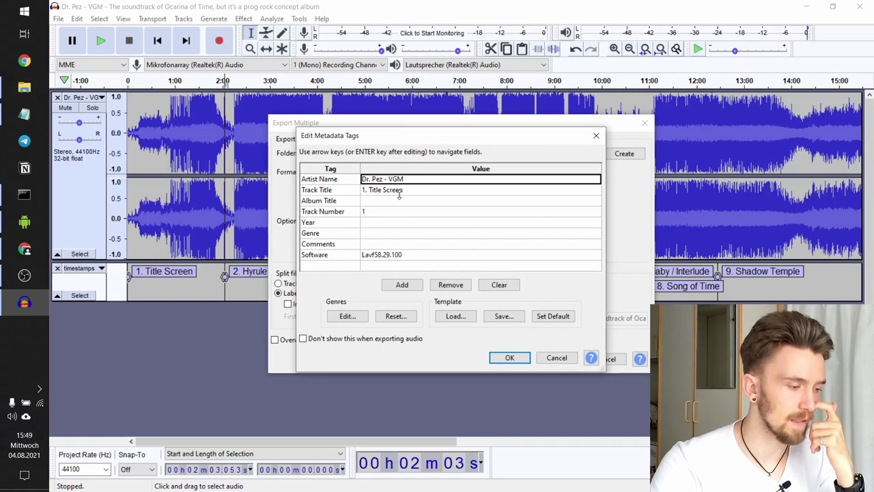
click(400, 191)
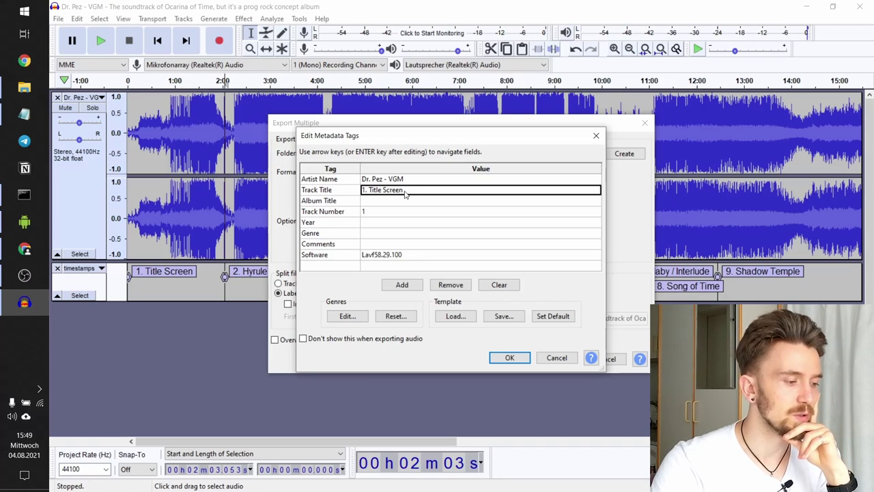
click(384, 216)
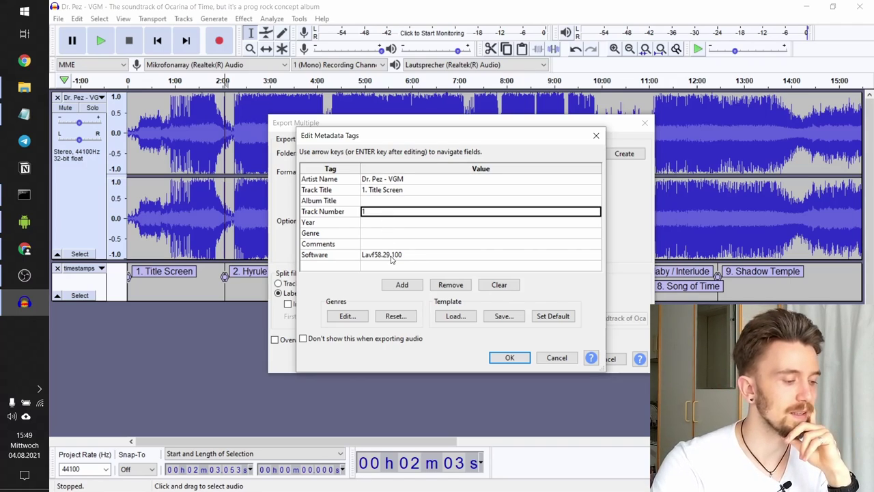
click(509, 358)
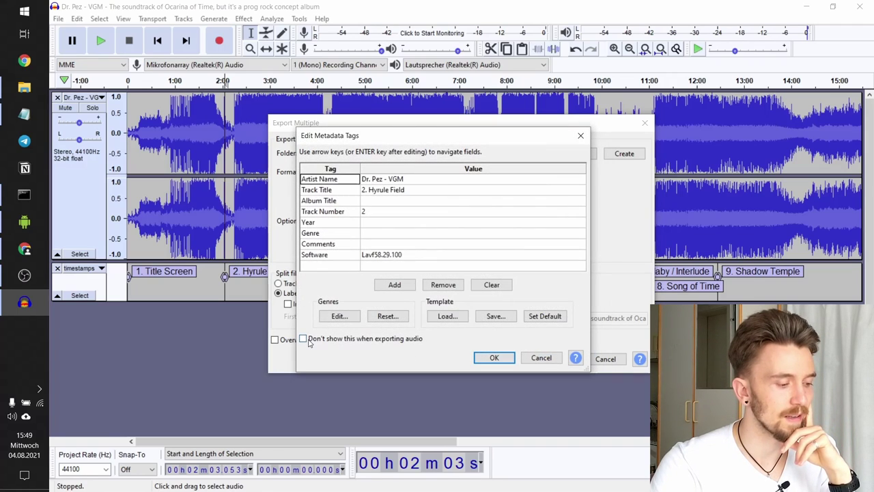
click(327, 341)
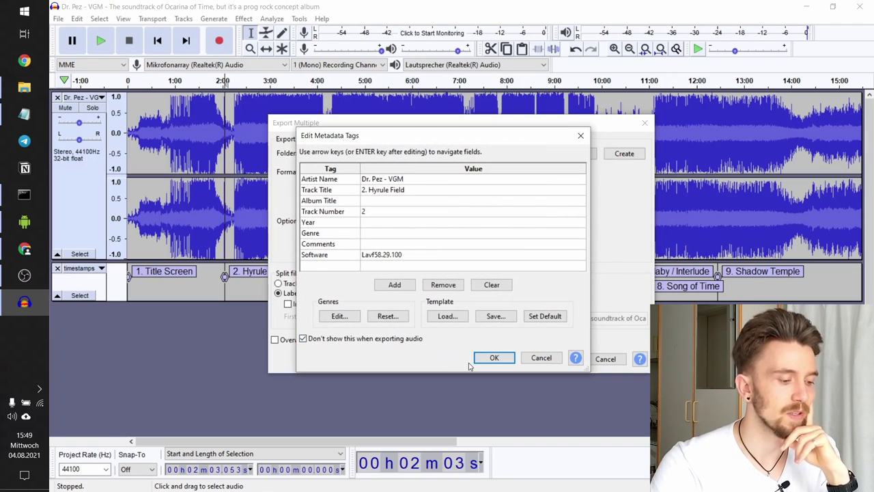
click(494, 358)
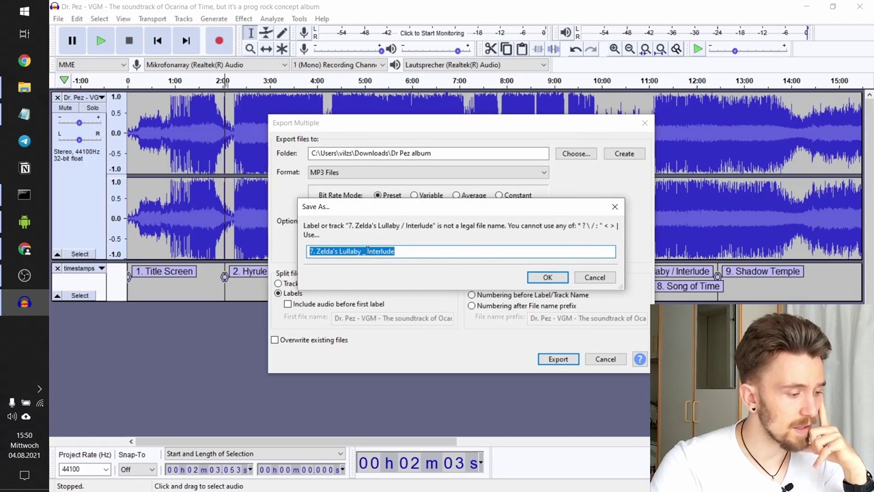
Accept the underscore file names for tracks 7 and 15 and dismiss the export summary
click(405, 255)
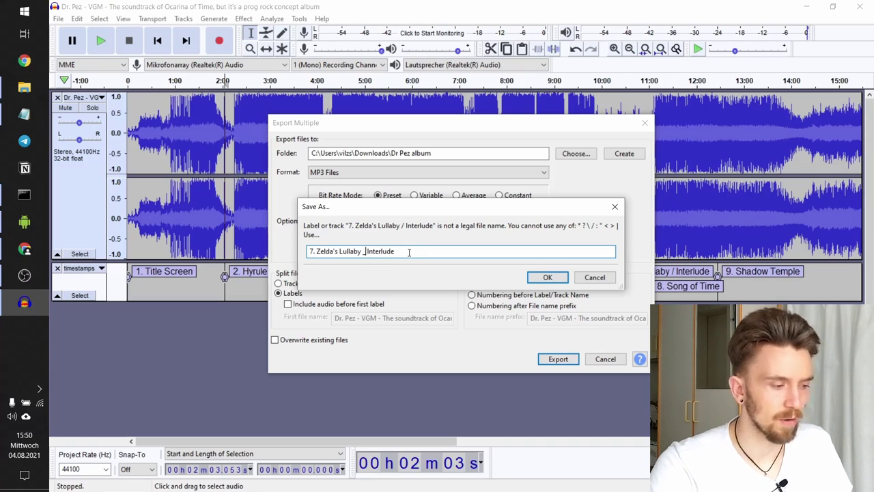
click(557, 278)
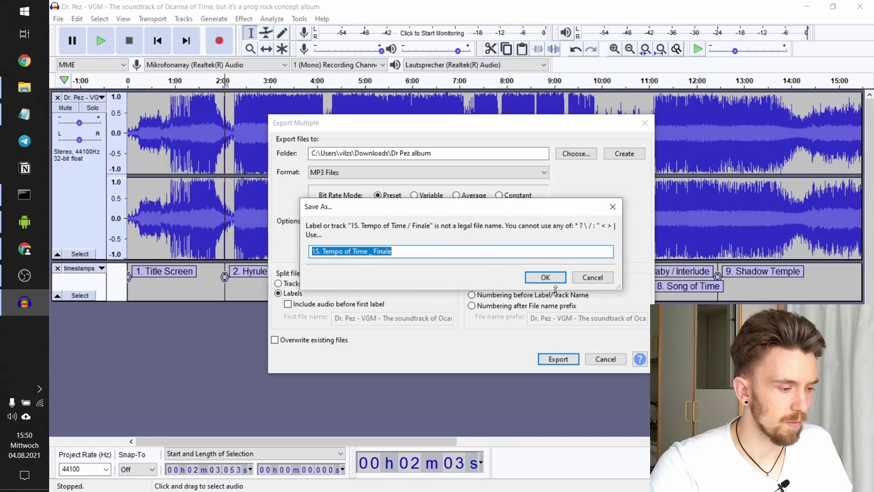
click(548, 278)
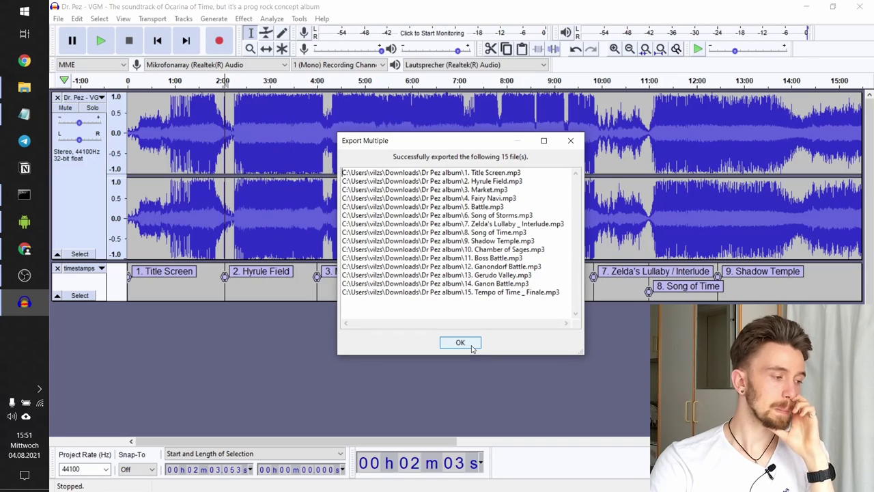
click(454, 342)
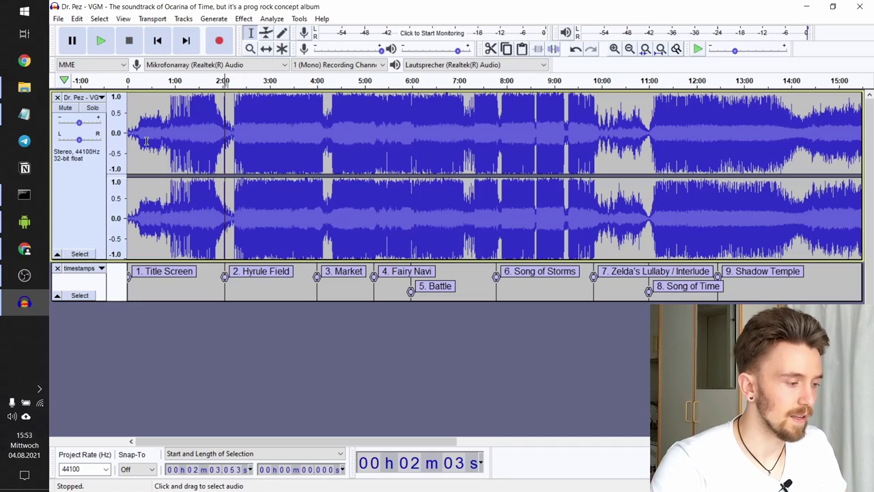
Open Downloads > Dr Pez album in File Explorer to view the 15 exported MP3s
click(24, 87)
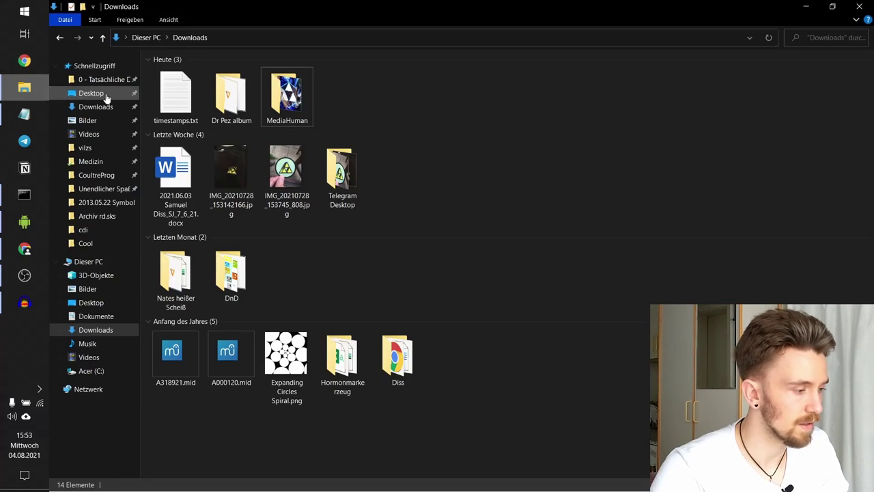
double_click(227, 115)
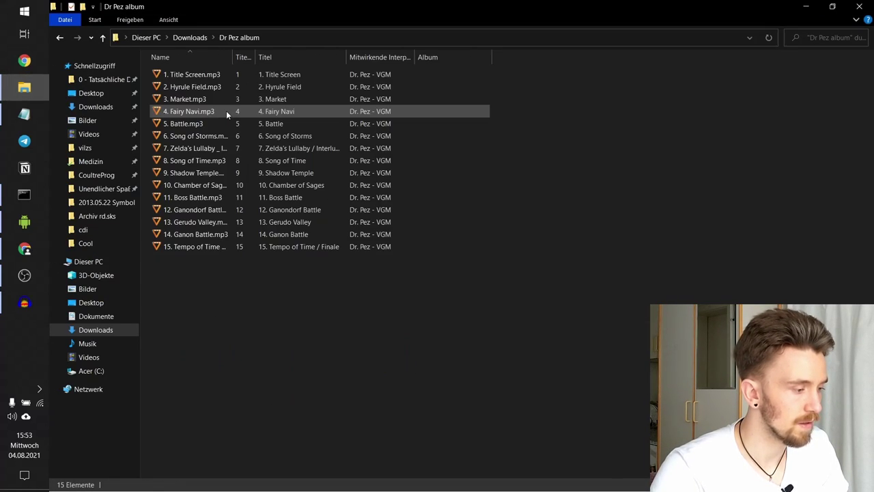
drag(427, 333, 147, 70)
click(286, 328)
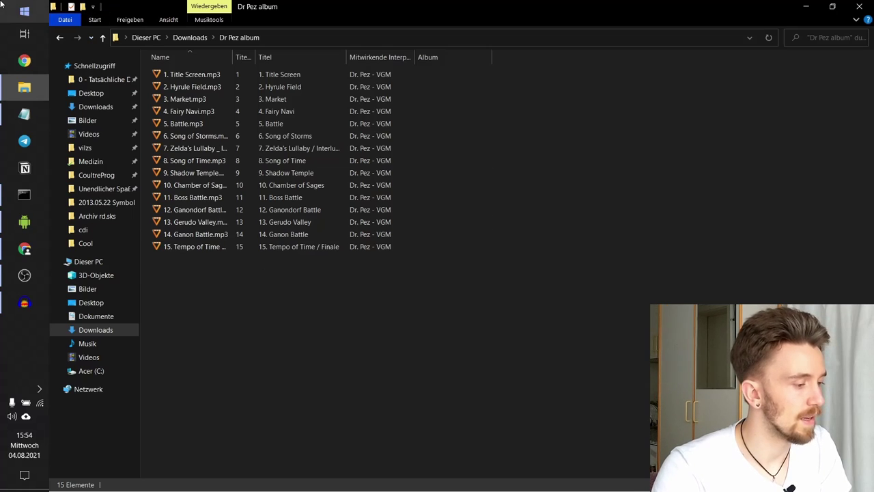
Launch Mp3tag and load the Dr Pez album folder by pasting its path as the directory
click(24, 11)
scroll(324, 202, down, 2)
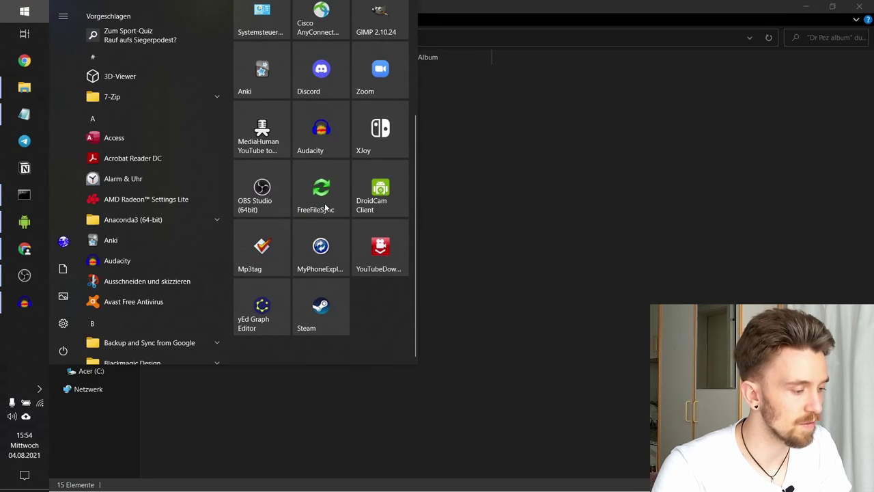
click(258, 245)
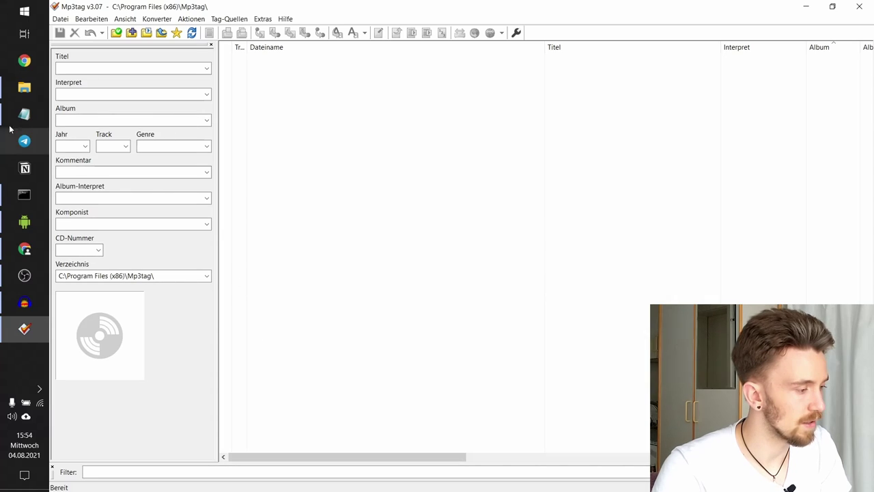
click(13, 93)
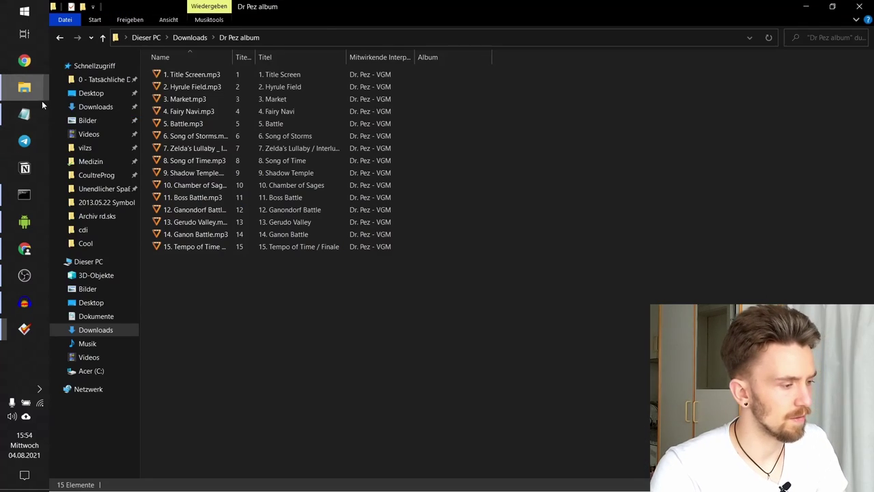
click(318, 37)
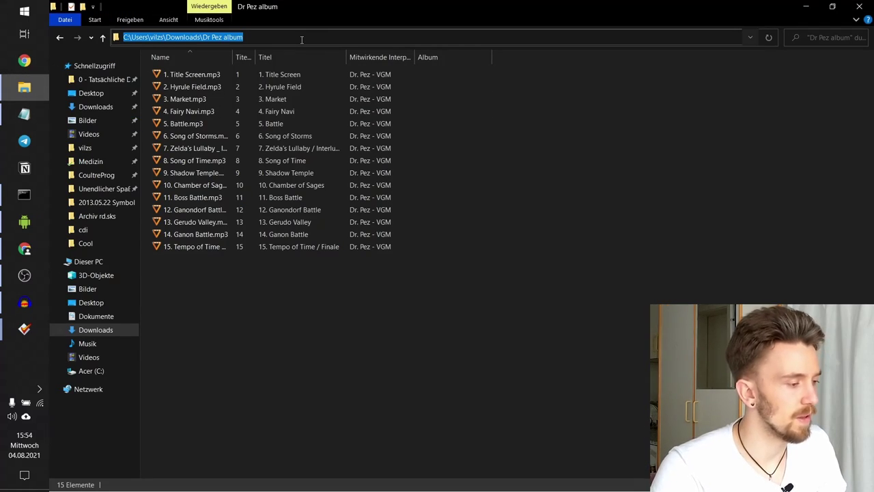
key(ctrl+c)
key(alt+Tab)
click(157, 275)
key(ctrl+v)
key(Return)
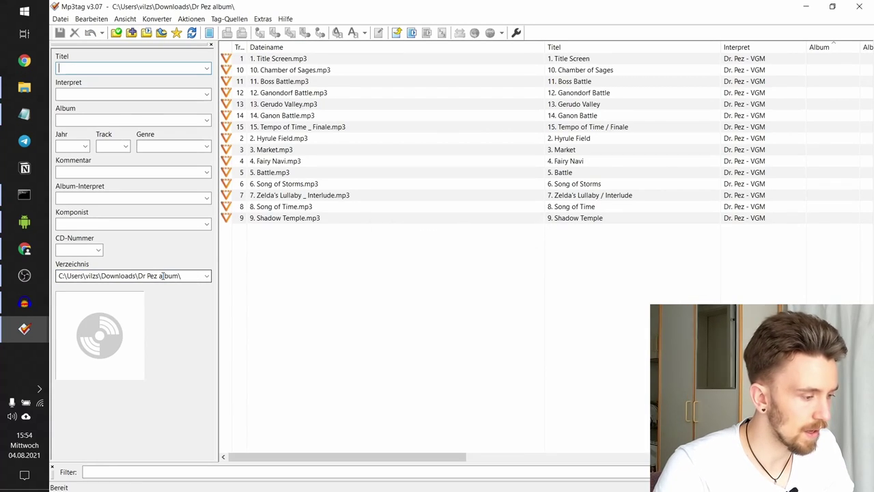
Select all 15 tracks, sort them by track number, and enter 'prog rock Zelda' as the album
drag(478, 275, 178, 5)
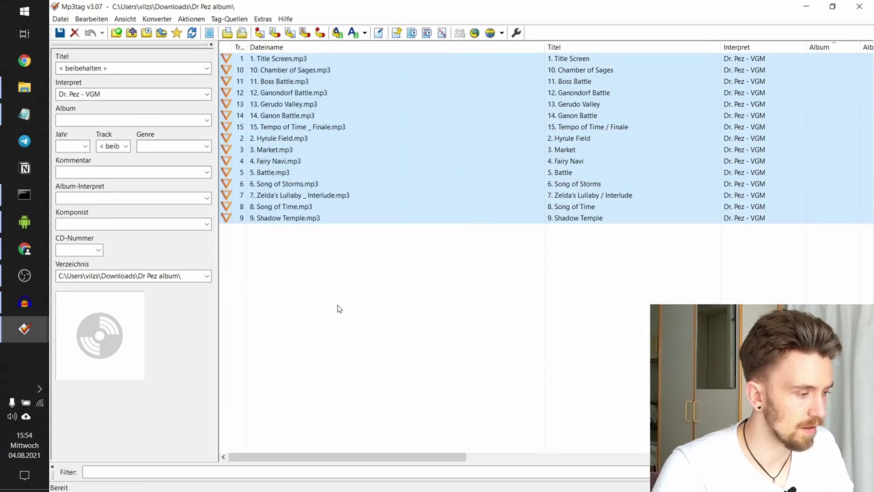
click(240, 47)
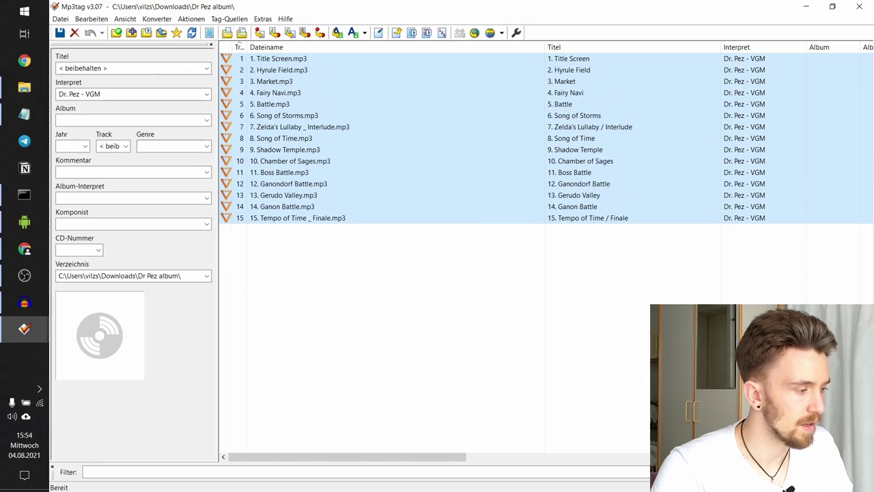
click(108, 120)
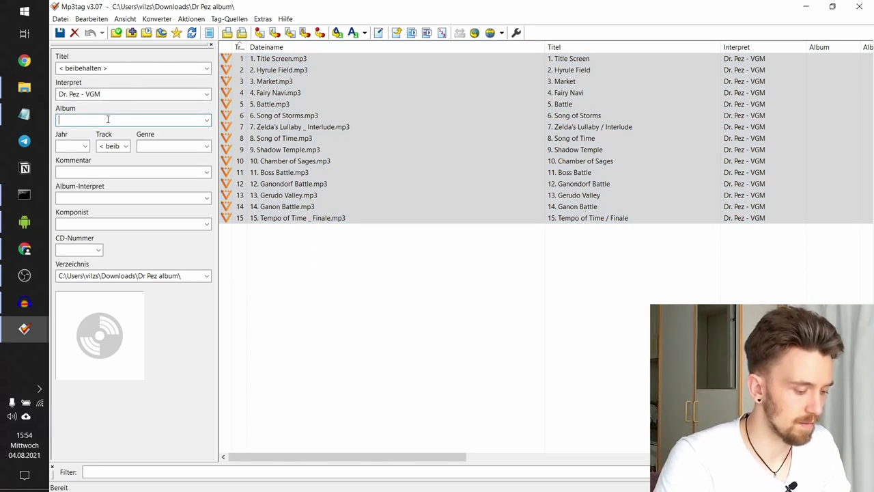
text(prog rock Zelda)
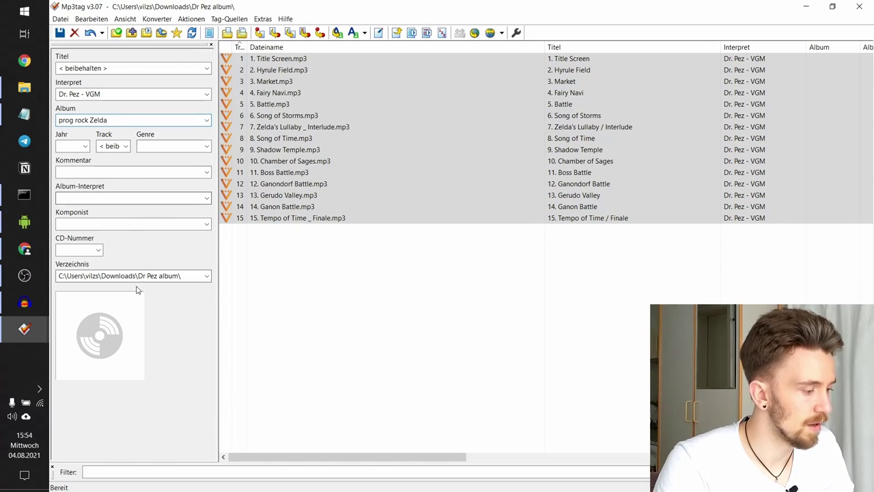
Add a cover image from Downloads, then reselect all 15 tracks
right_click(82, 324)
click(135, 332)
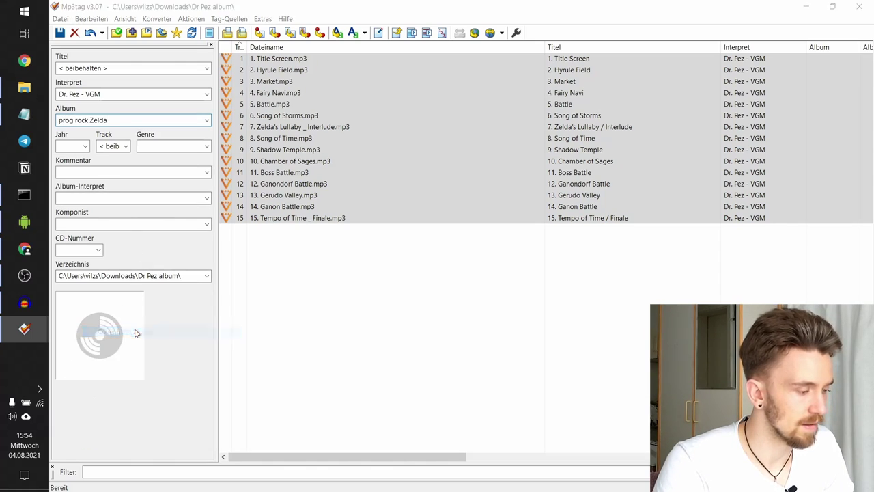
click(435, 121)
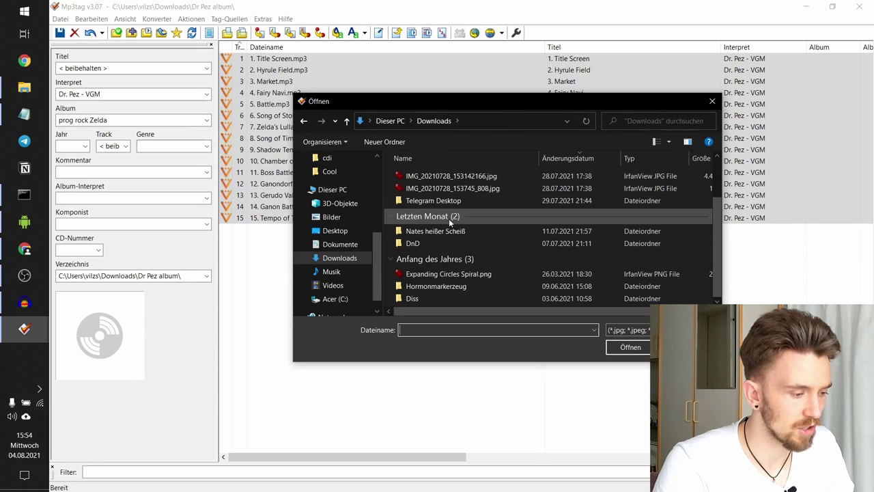
double_click(482, 188)
click(315, 297)
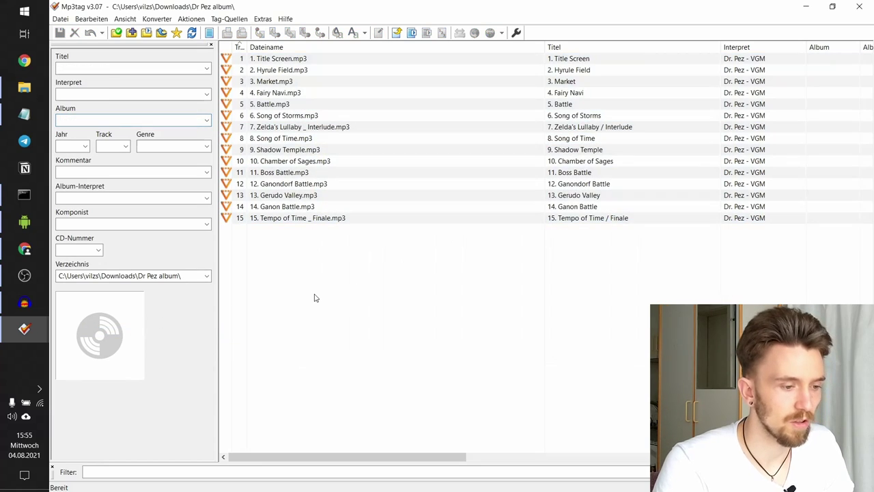
drag(370, 289, 263, 52)
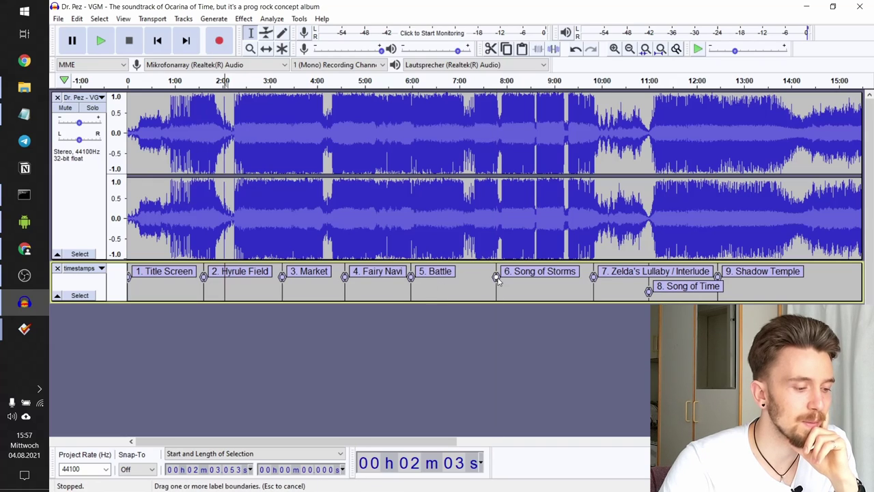
Move the Song of Storms label earlier and export all labels as audacity_export.txt
drag(498, 280, 480, 280)
click(58, 19)
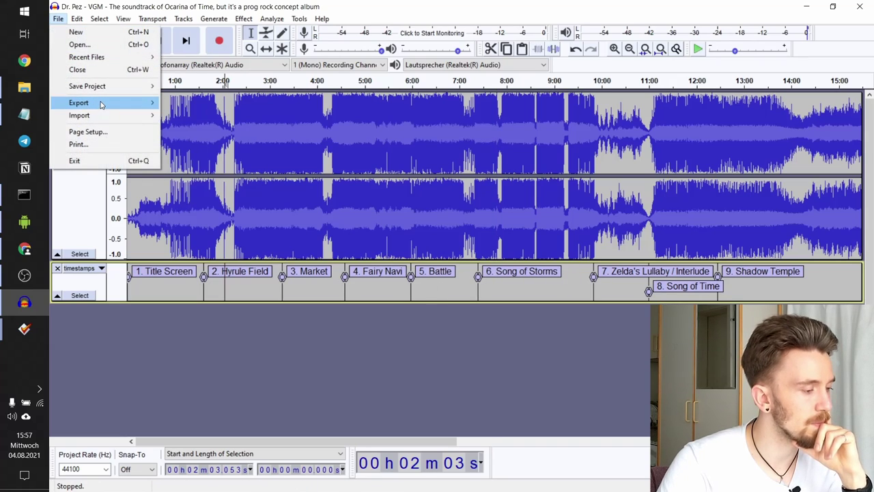
mouse_move(101, 104)
click(213, 166)
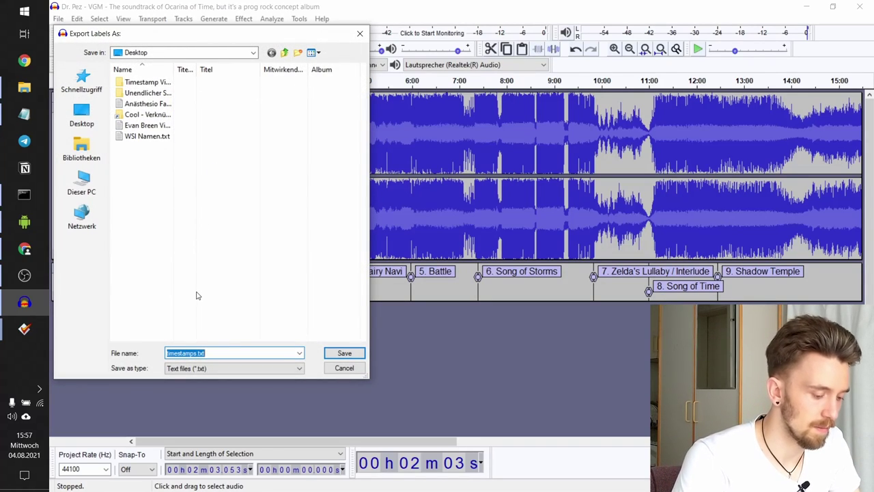
text(audacity_export.txt)
key(Return)
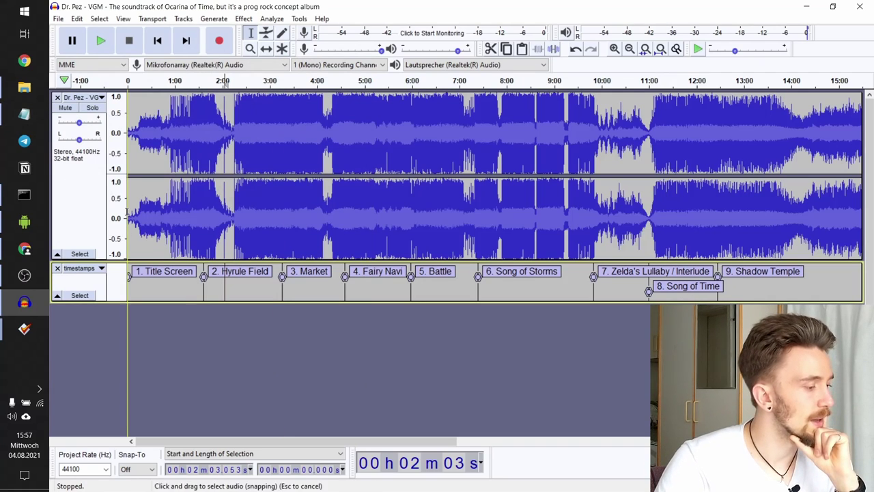
Open audacity_export.txt from Downloads and select its 15 label lines for the browser
click(33, 81)
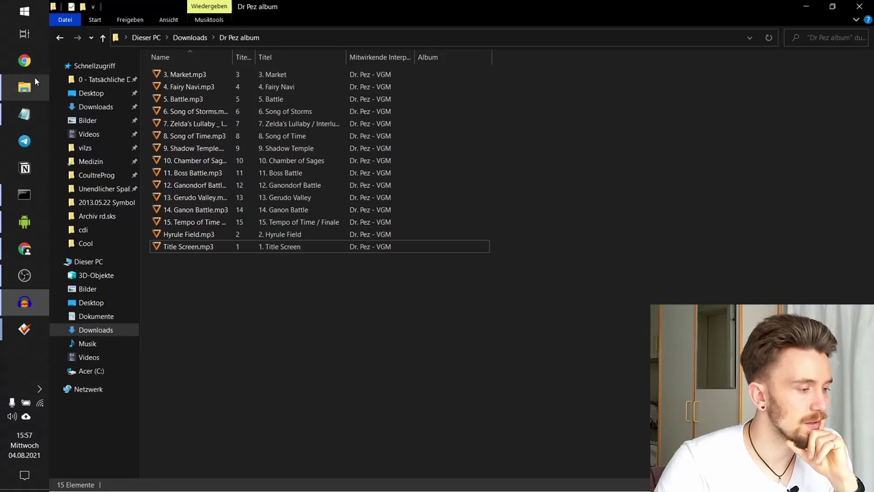
click(183, 40)
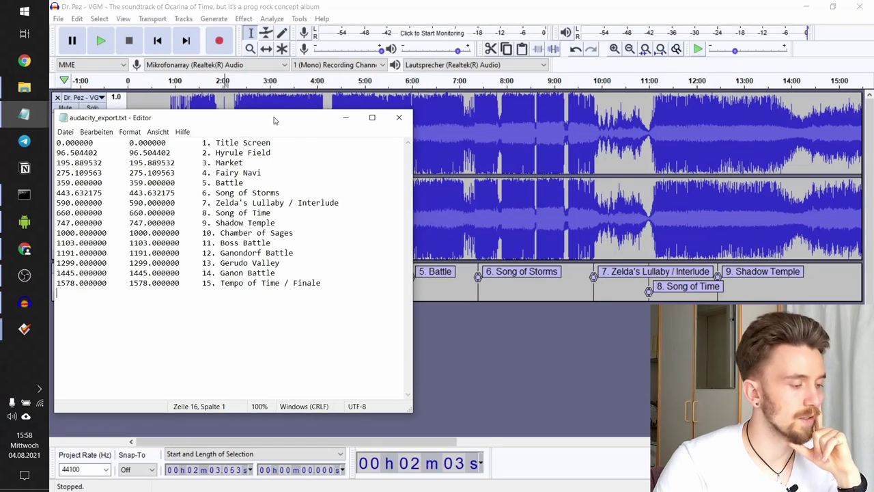
drag(274, 86, 482, 86)
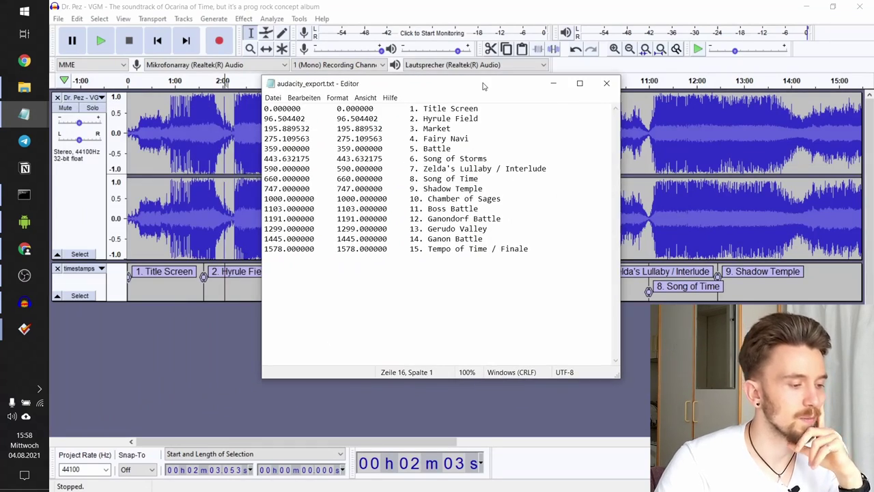
drag(586, 265, 263, 105)
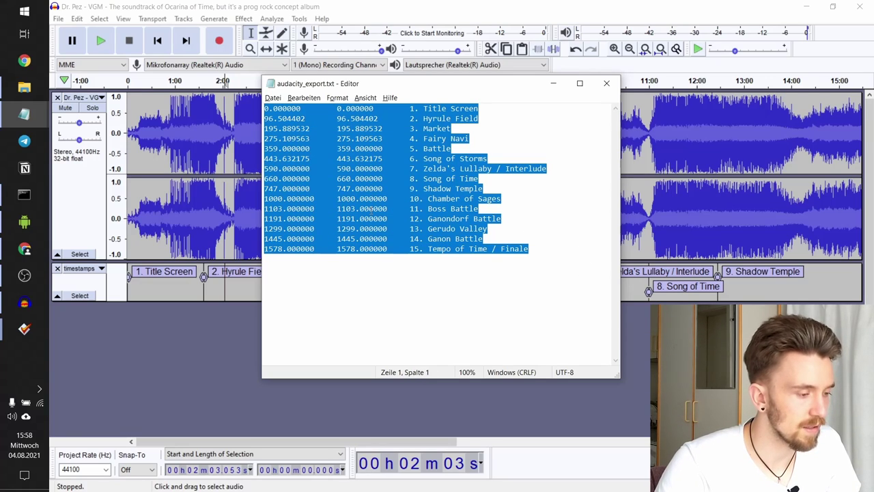
key(alt+Tab)
key(alt+Tab)
key(alt+Tab)
key(alt+Tab)
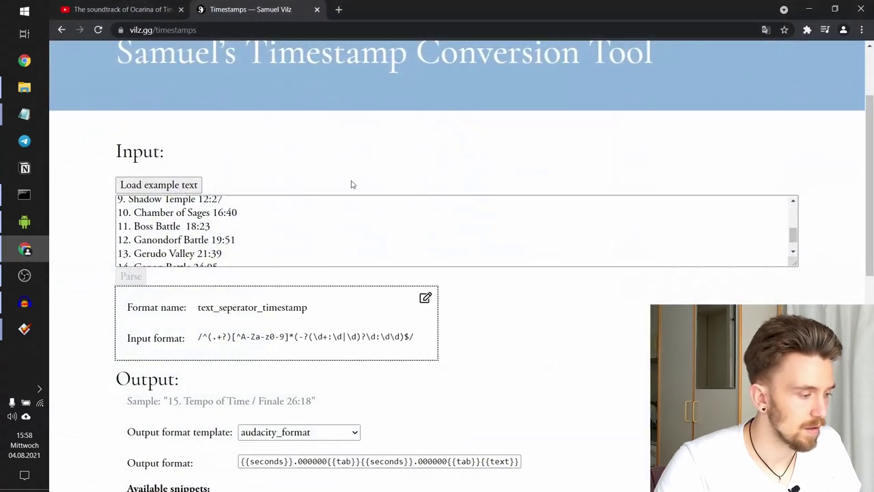
Replace the Input with the pasted Audacity labels, drop the trailing blank line, and parse
click(288, 235)
key(ctrl+a)
key(BackSpace)
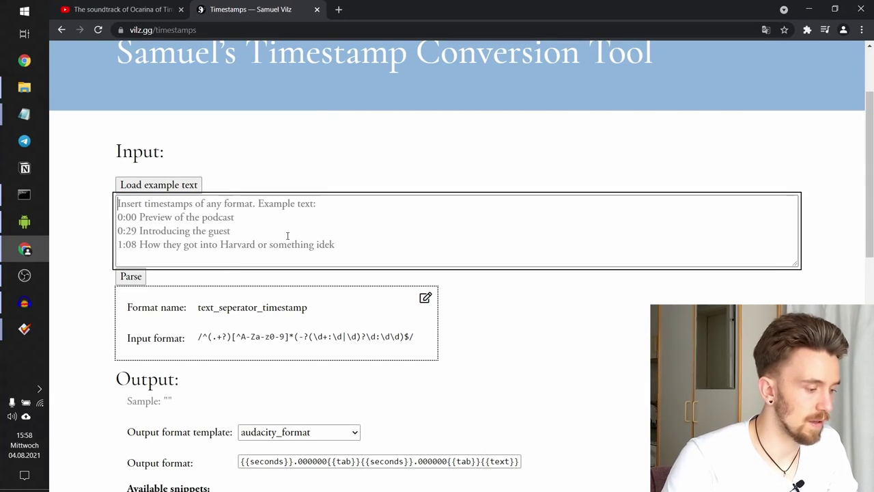
key(ctrl+v)
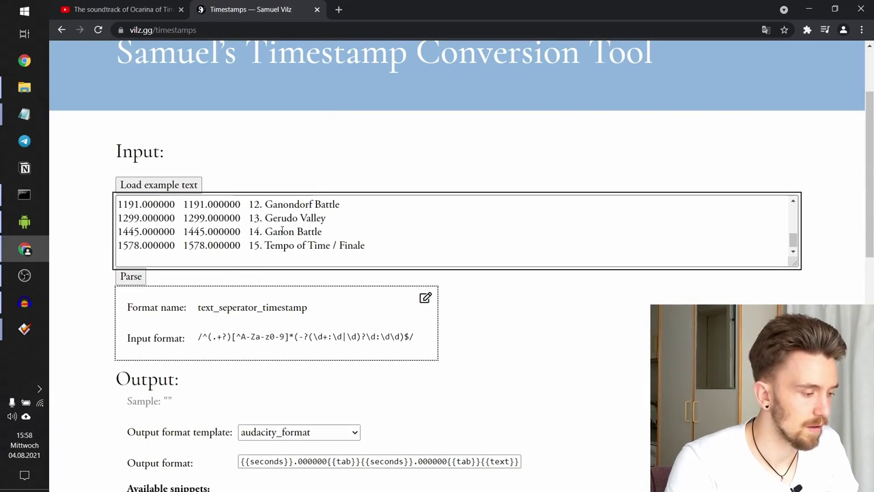
key(BackSpace)
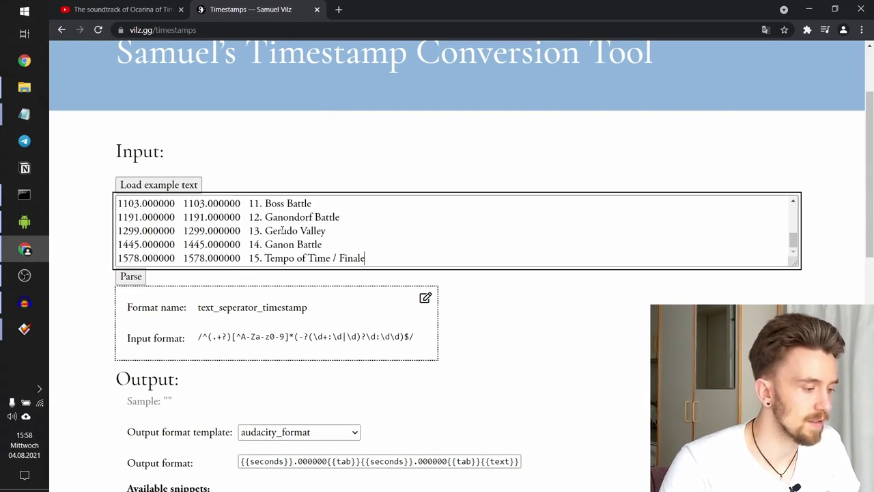
click(130, 277)
Check that the detected input format is audacity_format
double_click(246, 306)
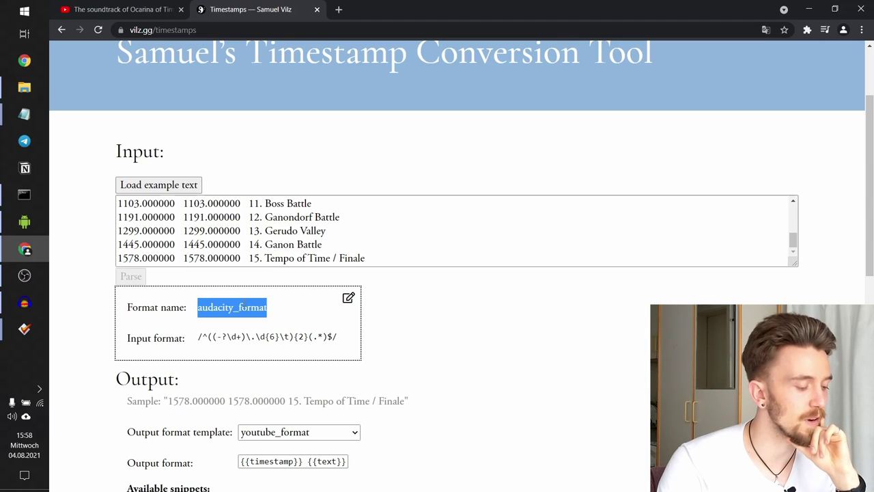
scroll(180, 274, down, 3)
drag(168, 230, 387, 231)
Inspect the converted Result lines, such as 00:00 1. Title Screen and 01:36 2. Hyrule Field
click(387, 231)
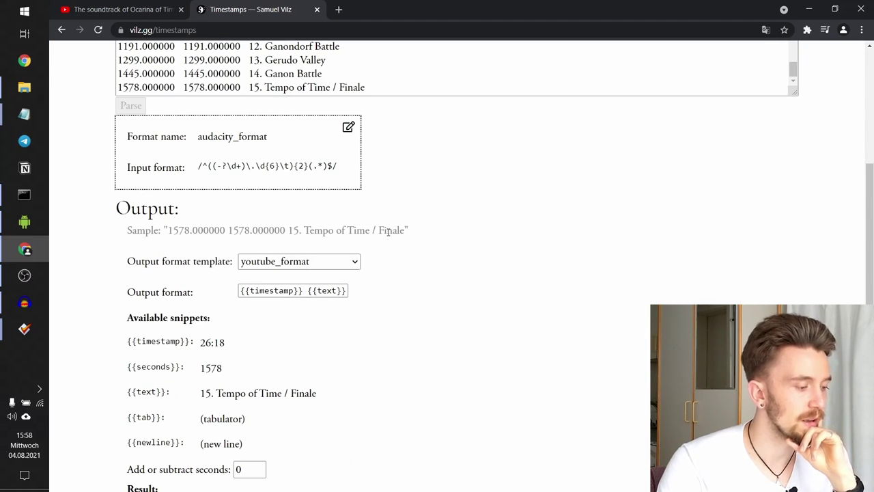
scroll(387, 231, down, 2)
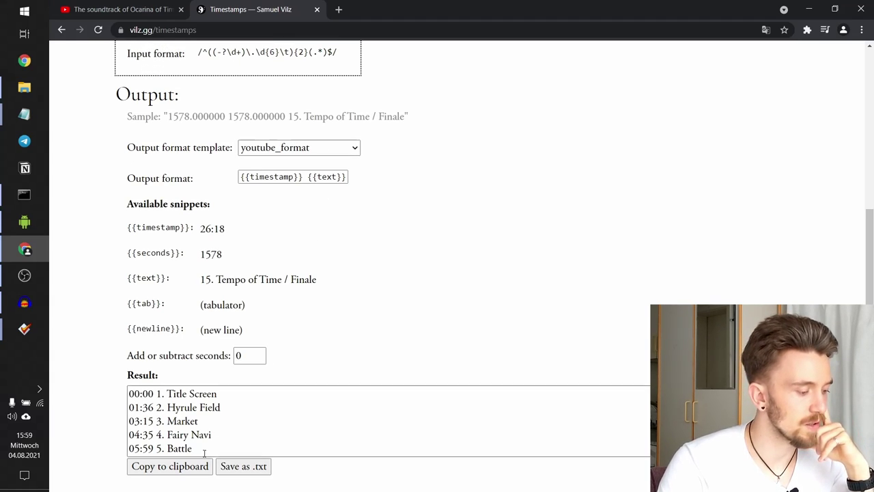
drag(132, 394, 151, 394)
click(157, 396)
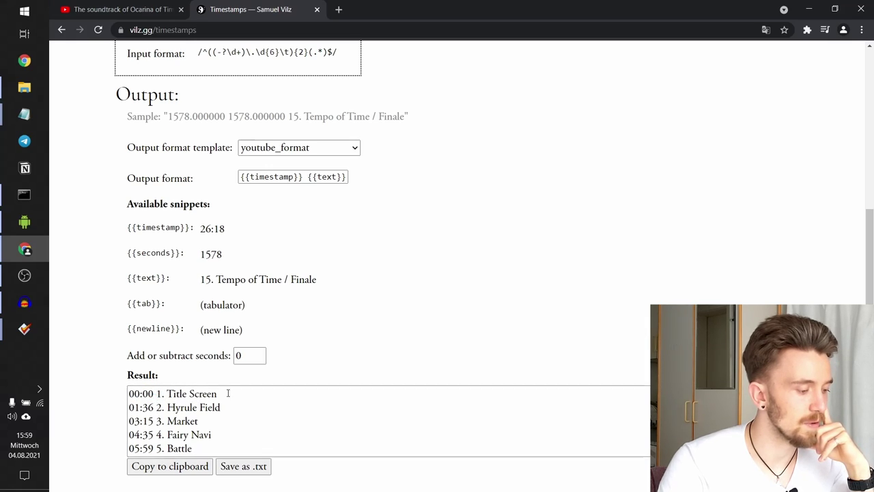
drag(277, 394, 155, 388)
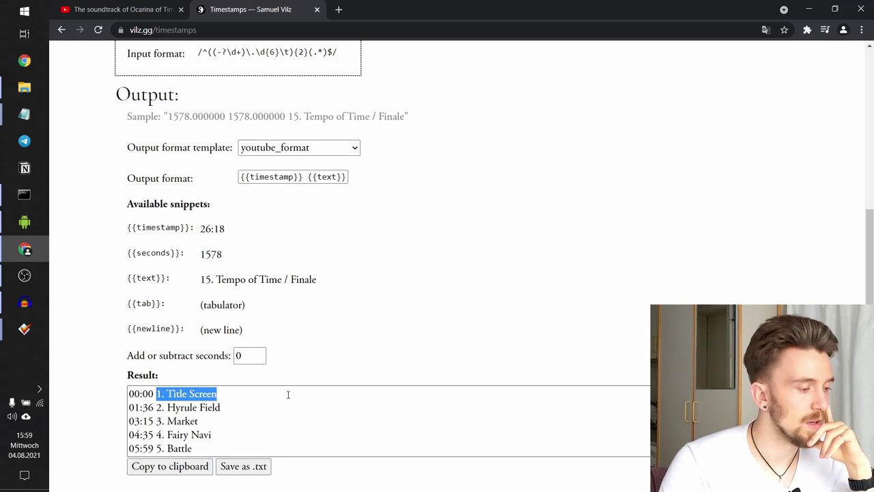
click(306, 177)
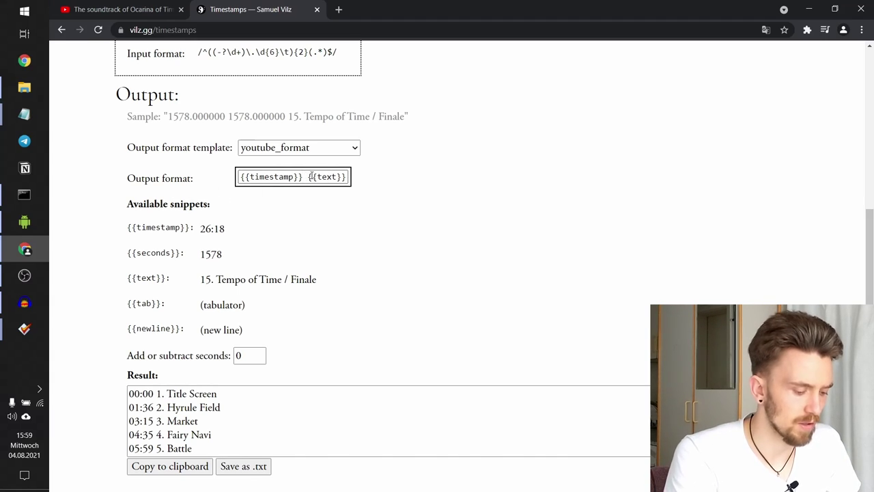
Replace the colon after {{timestamp}} in the output format with a '---' separator
text(:)
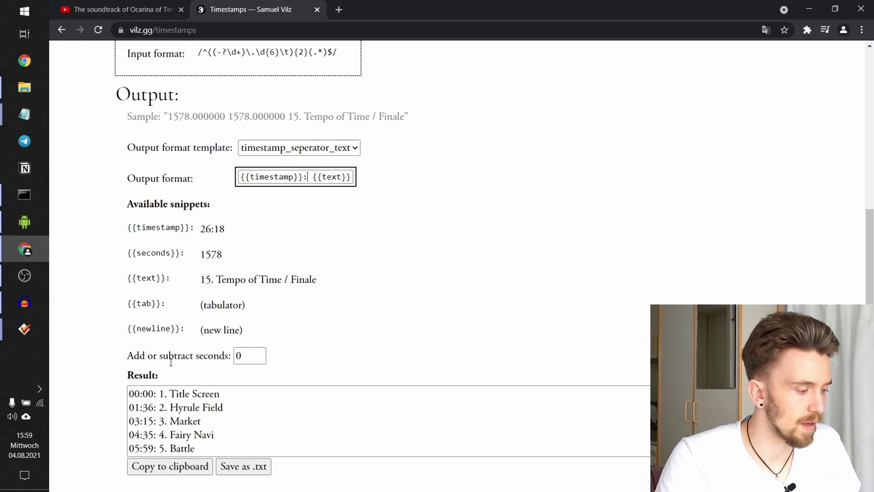
click(144, 391)
drag(155, 394, 153, 391)
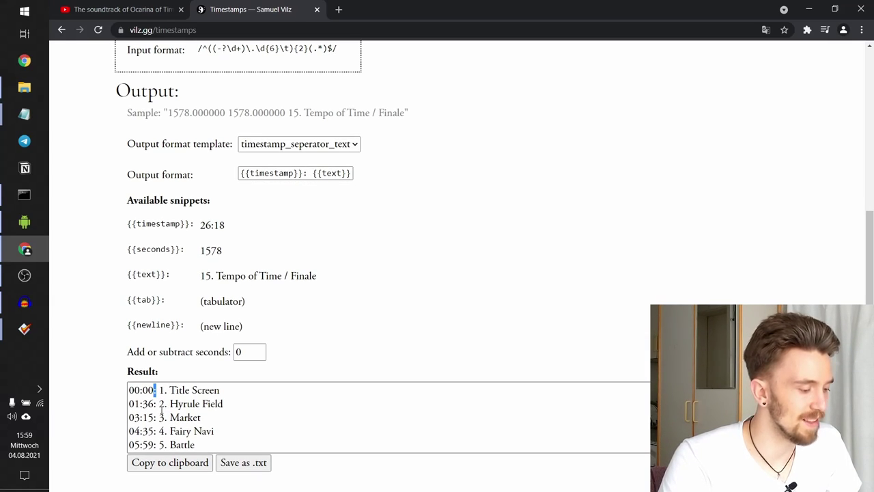
click(305, 175)
key(BackSpace)
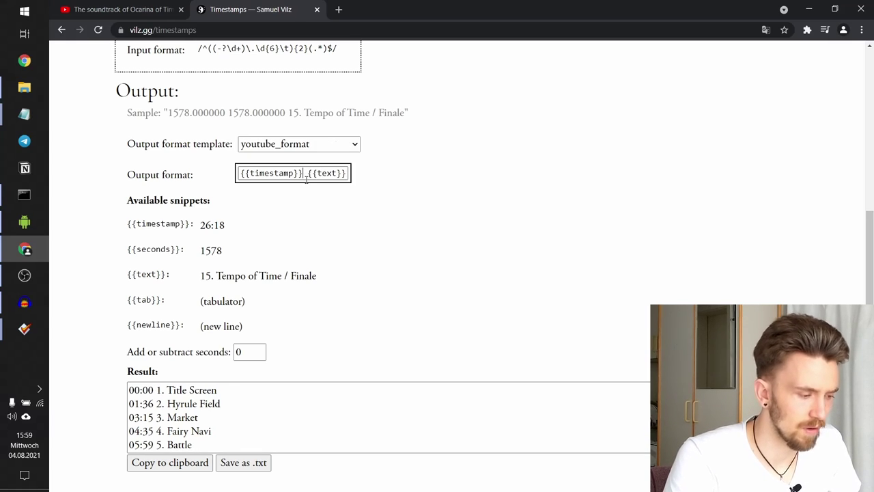
text(---)
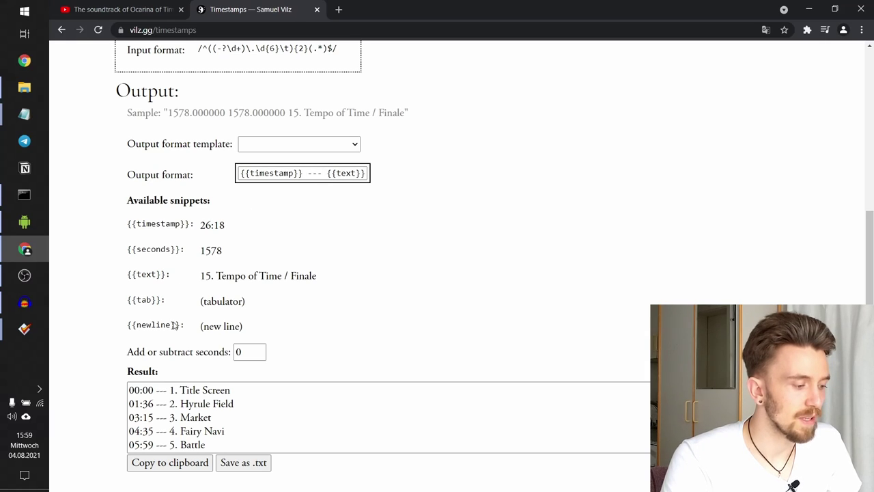
Swap the '---' separator for {{tab}}, giving {{timestamp}}{{tab}}{{text}}
drag(183, 325, 123, 224)
click(146, 226)
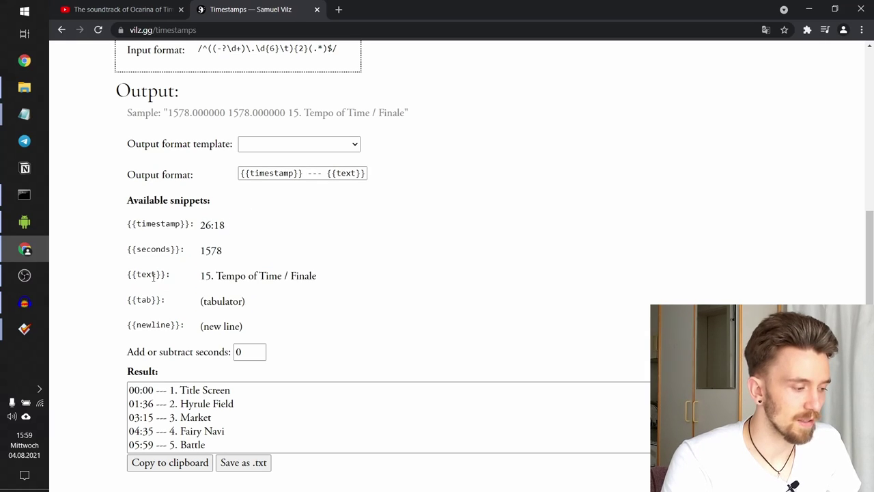
click(322, 173)
key(BackSpace)
key(BackSpace)
key(BackSpace)
key(BackSpace)
key(BackSpace)
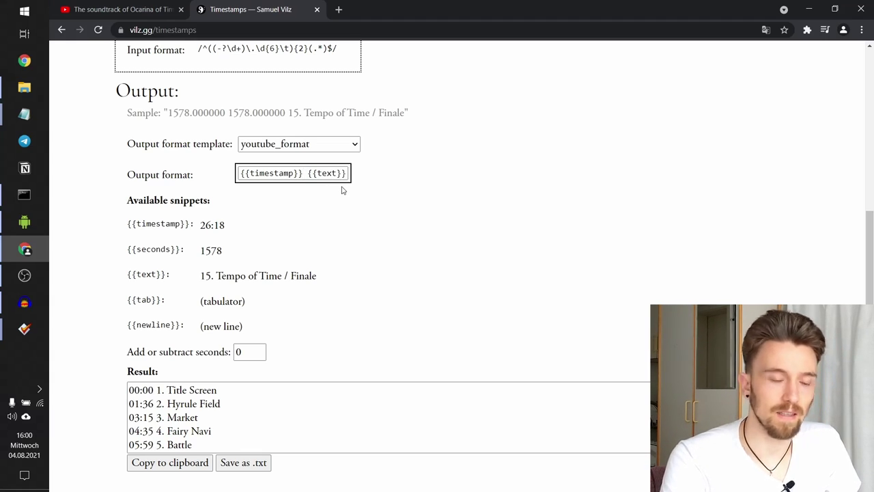
text({{)
drag(127, 299, 158, 299)
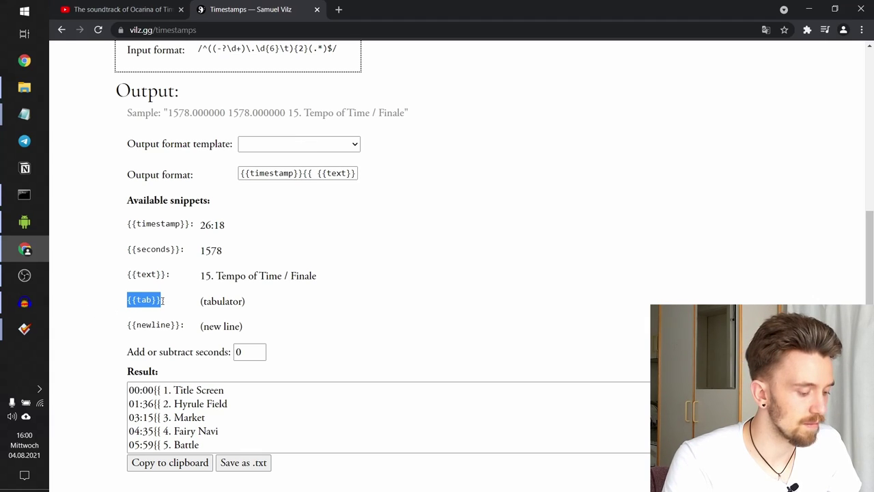
click(309, 173)
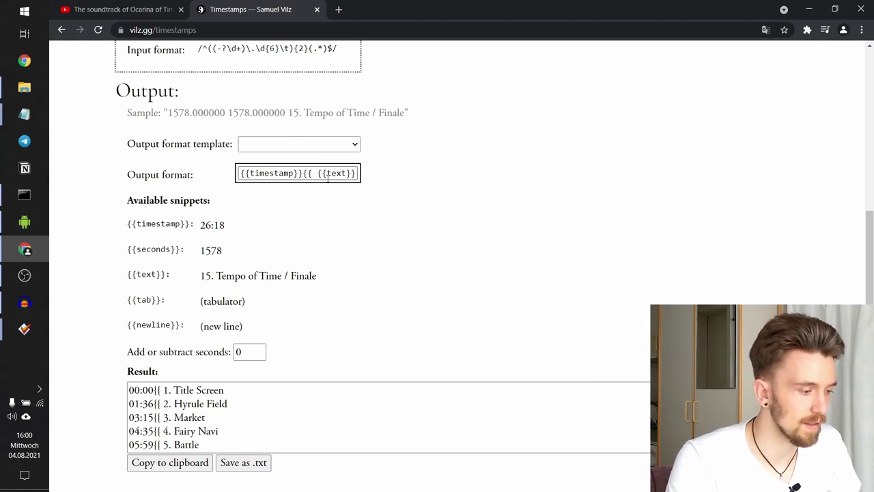
text(tab}})
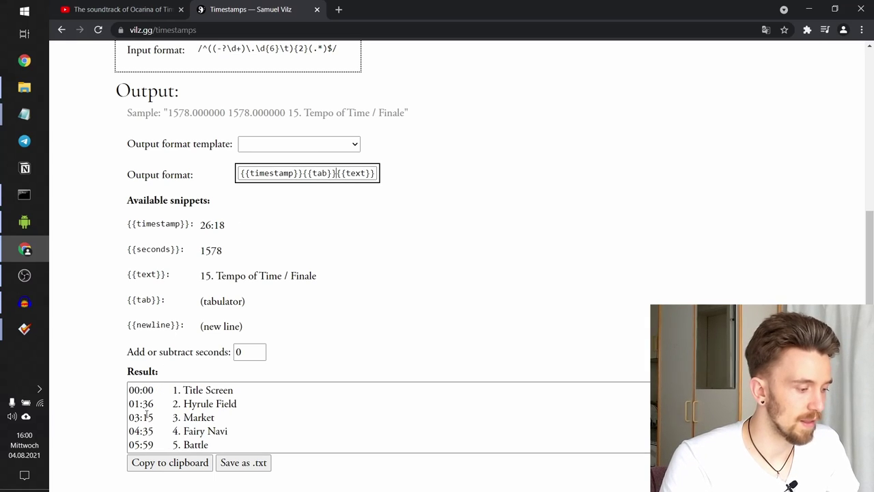
Check the tab-separated result lines, such as 01:36 followed by 2. Hyrule Field
click(150, 390)
drag(150, 390, 160, 405)
click(174, 410)
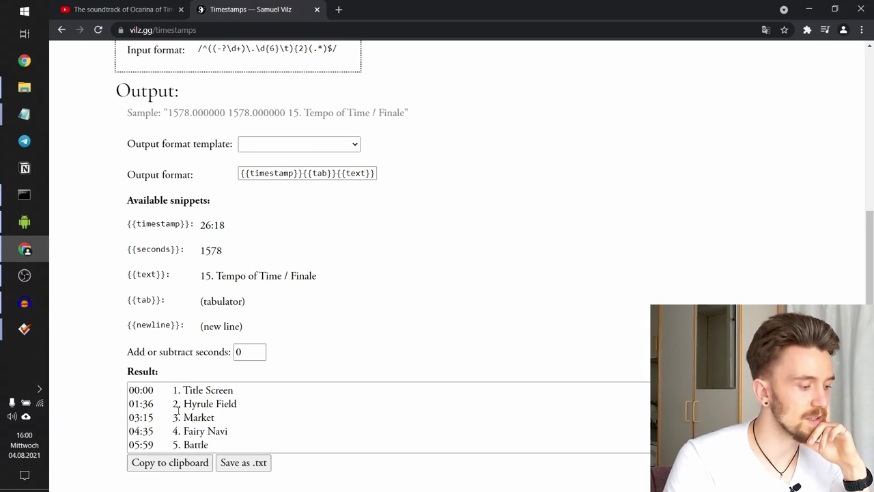
double_click(176, 408)
click(152, 402)
double_click(142, 403)
click(150, 409)
double_click(176, 403)
shift+click(287, 411)
click(287, 412)
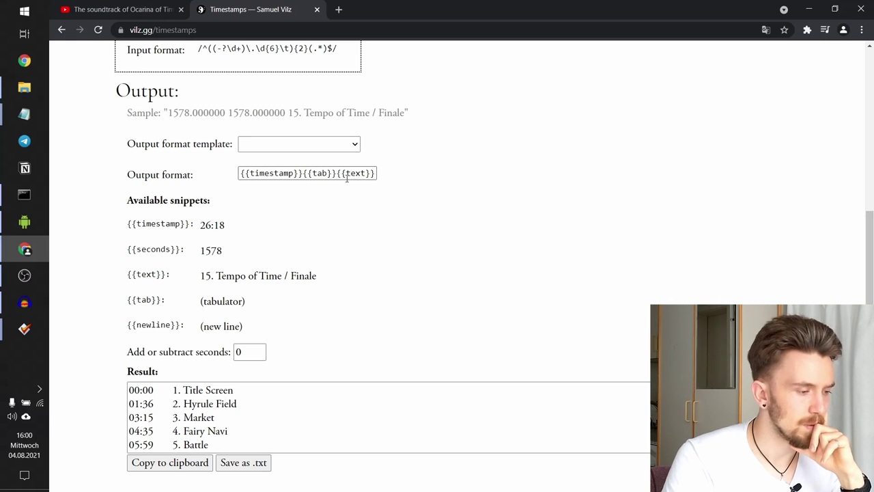
Reorder the output format to {{text}}{{tab}}{{timestamp}}
drag(336, 174, 436, 175)
key(ctrl+x)
key(Home)
key(ctrl+v)
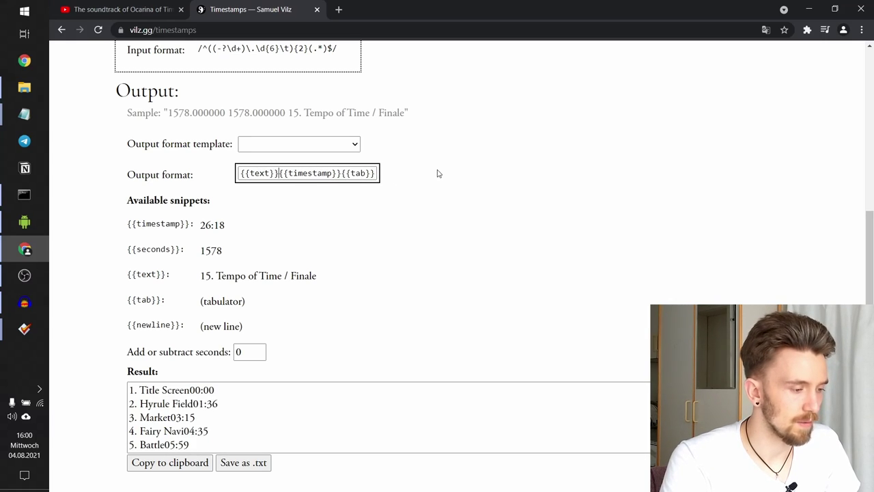
key(End)
key(shift+Left)
key(shift+Left)
key(shift+Left)
key(shift+Left)
key(shift+Left)
key(shift+Left)
key(shift+Left)
key(ctrl+x)
key(Home)
key(Right)
key(Right)
key(Right)
key(Right)
key(Right)
key(Right)
key(Right)
key(Right)
key(ctrl+v)
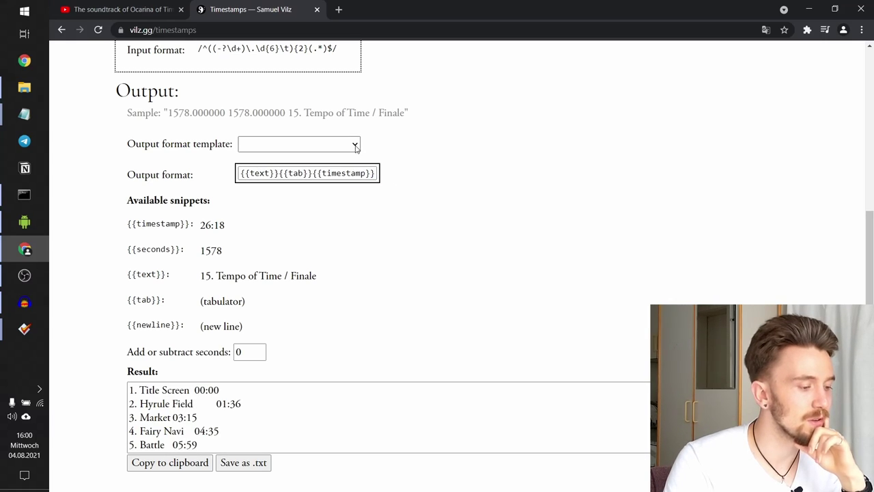
Try the audacity_format and tim.blog_format output templates and inspect the result
click(356, 147)
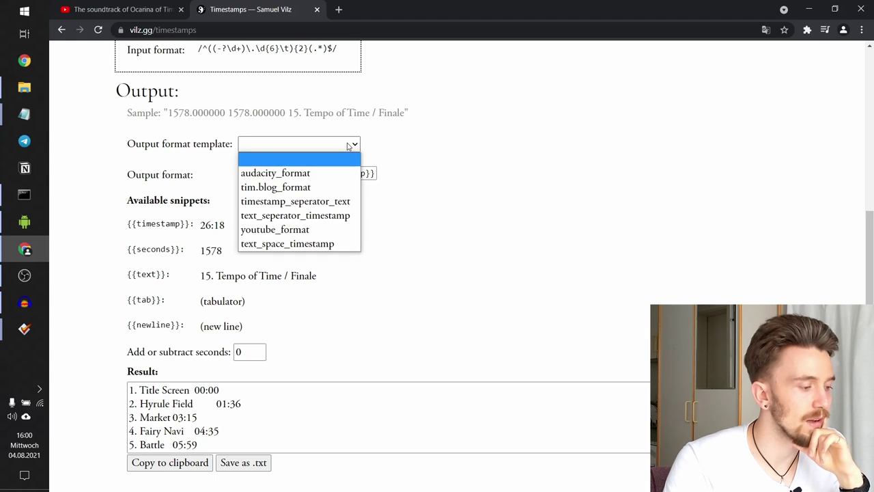
click(277, 174)
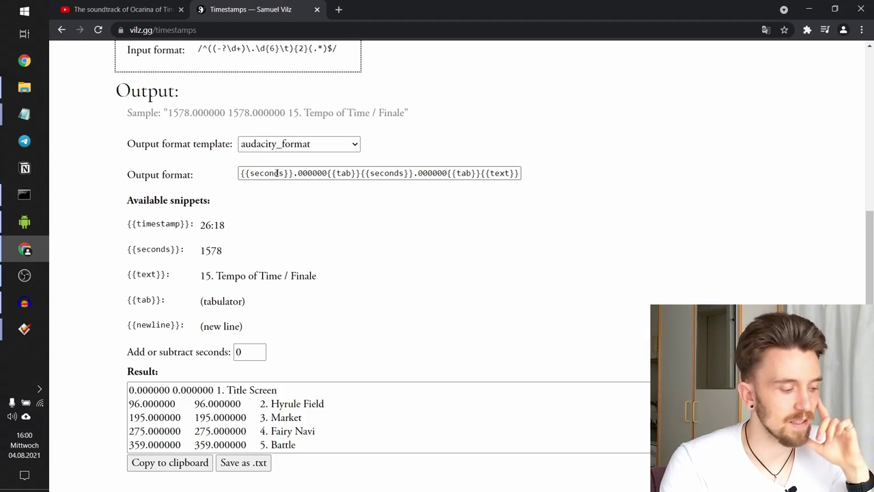
click(307, 146)
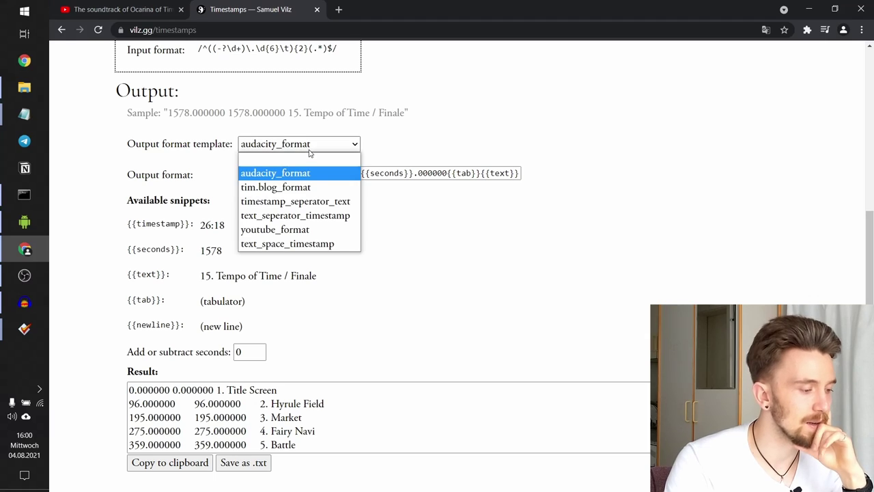
click(292, 188)
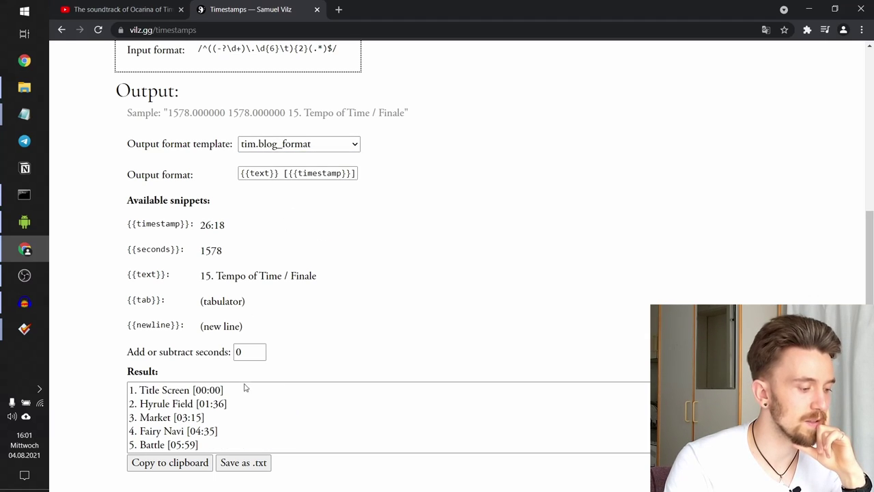
drag(246, 387, 116, 398)
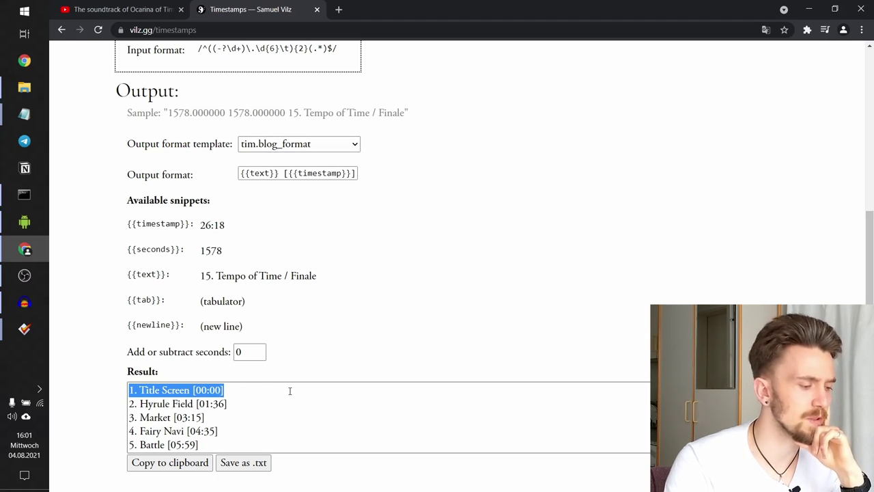
Apply text_seperator_timestamp, replacing its dash with {{newline}} and appending a trailing {{newline}}
click(332, 143)
click(353, 292)
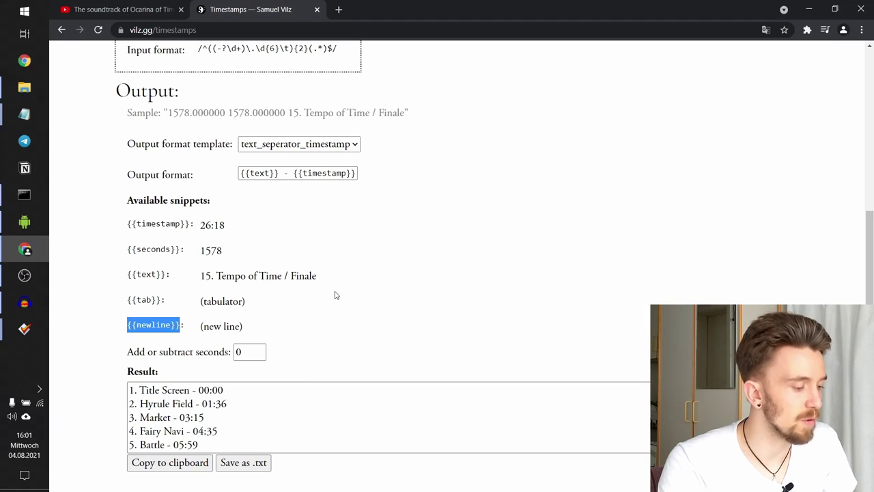
click(328, 173)
key(ctrl+v)
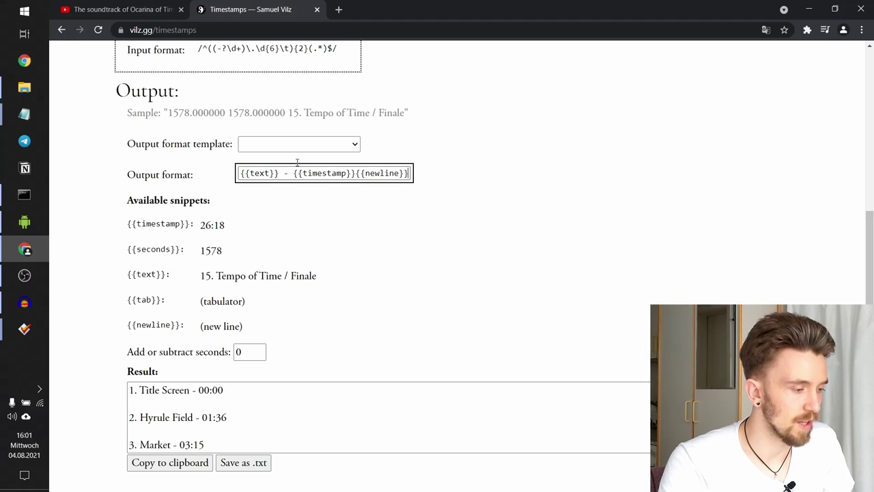
drag(292, 173, 279, 173)
key(ctrl+v)
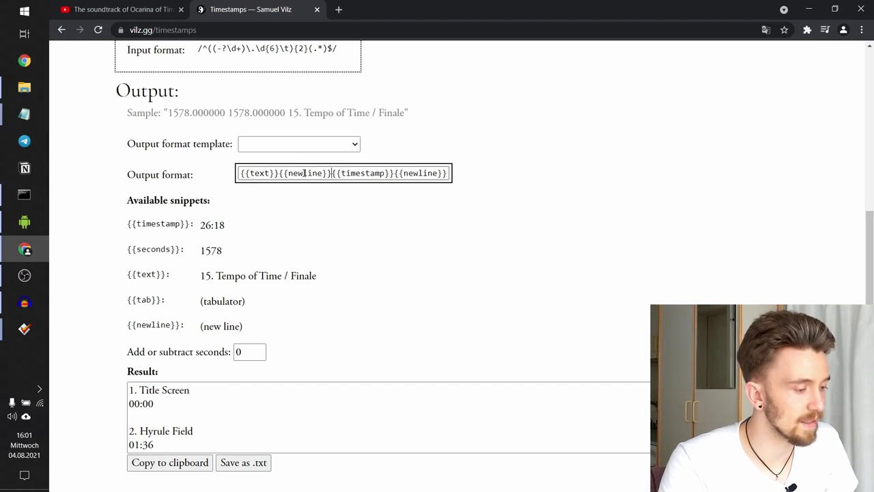
drag(163, 405, 115, 392)
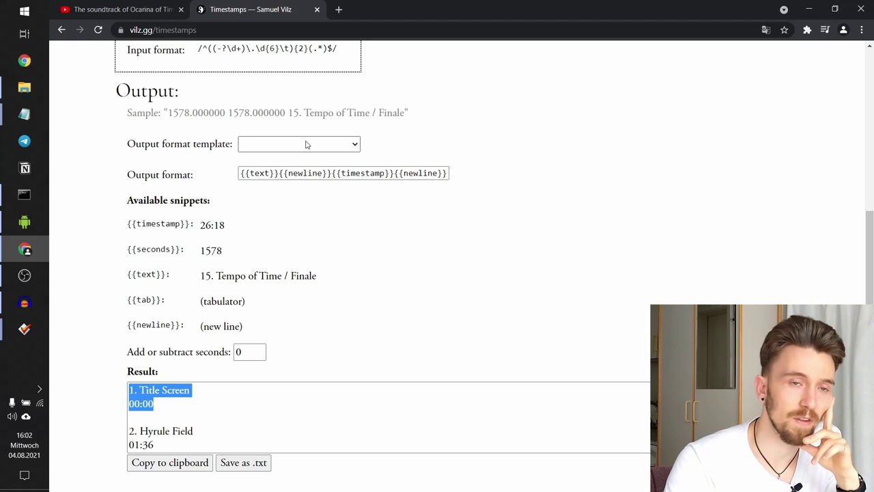
scroll(305, 144, down, 3)
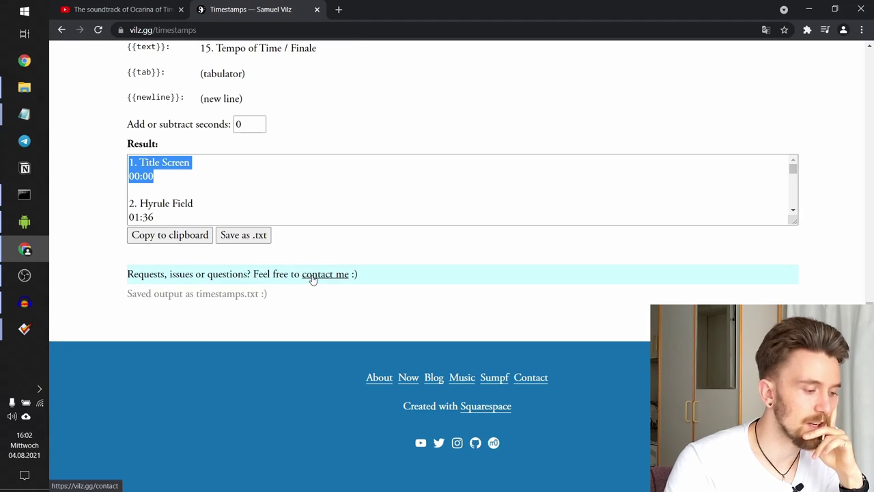
Scroll back up to the Input section and clear the result selection
scroll(311, 279, up, 3)
click(312, 403)
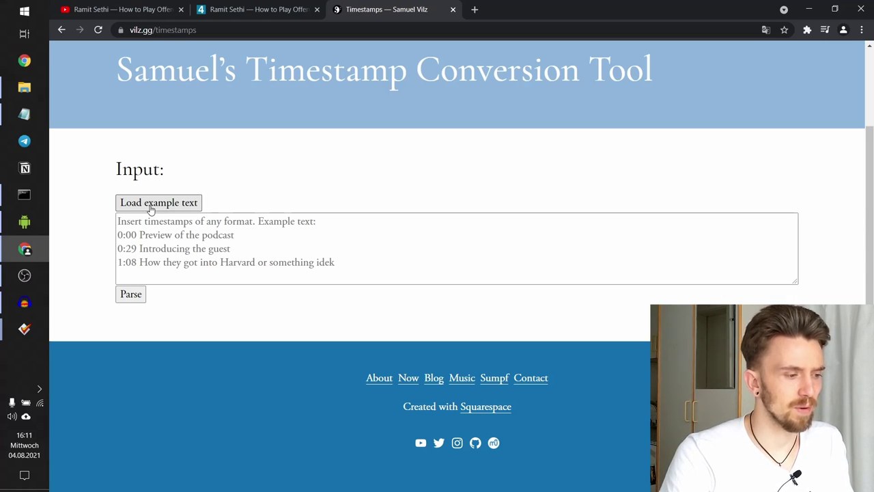
Load the example podcast timestamps and inspect lines like '0:00 Preview'
click(151, 210)
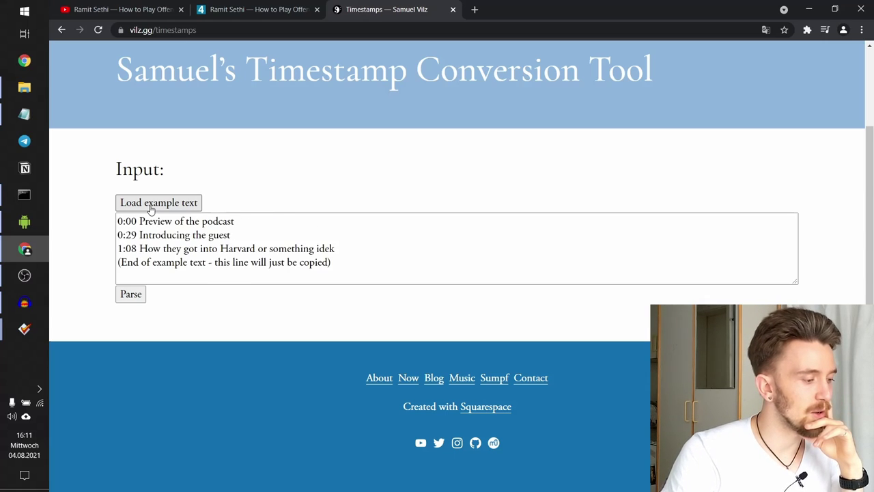
drag(242, 234, 117, 220)
key(ctrl+c)
double_click(127, 220)
double_click(156, 220)
click(364, 261)
drag(353, 261, 117, 277)
click(360, 262)
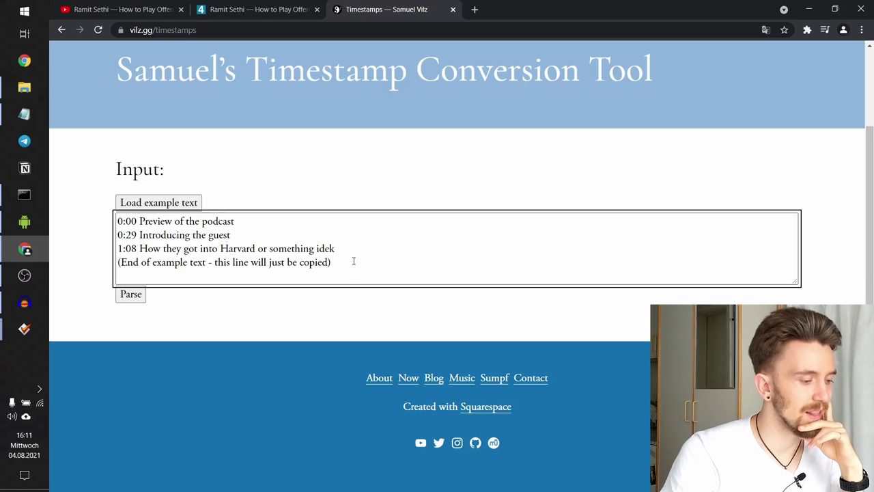
Parse the example, recognised as timestamp_seperator_text, and review its detected input regex
click(132, 295)
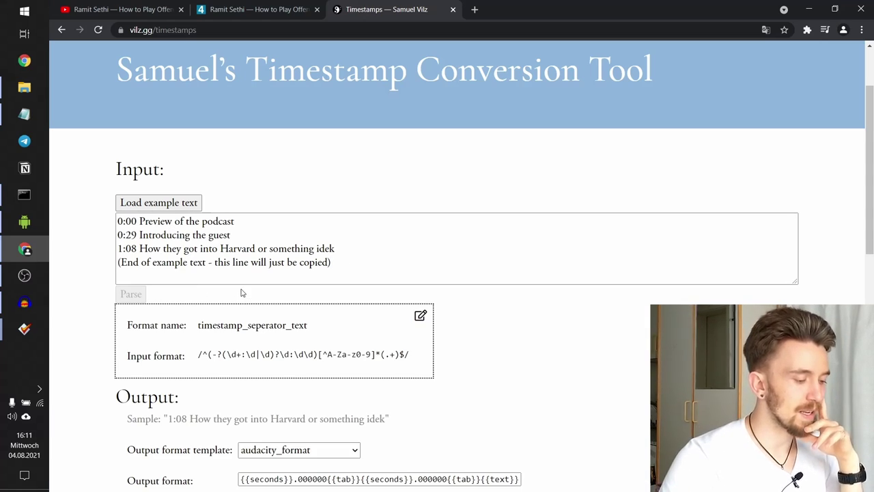
double_click(226, 325)
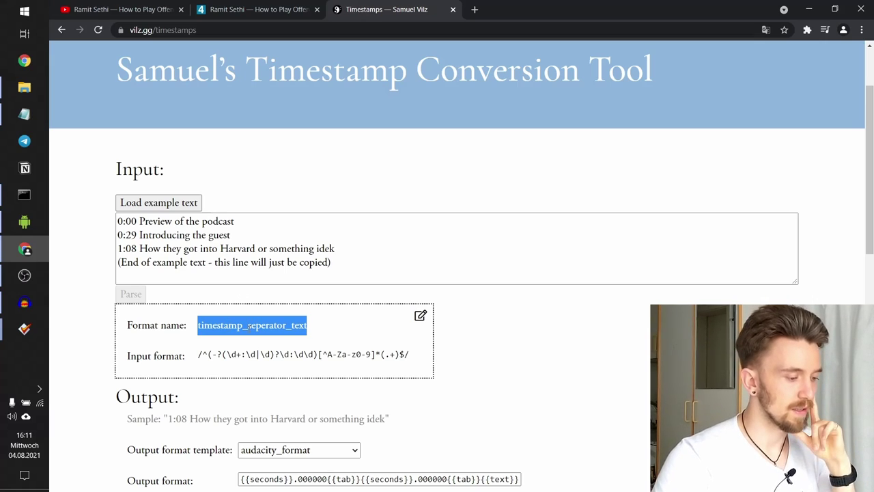
drag(198, 355, 421, 367)
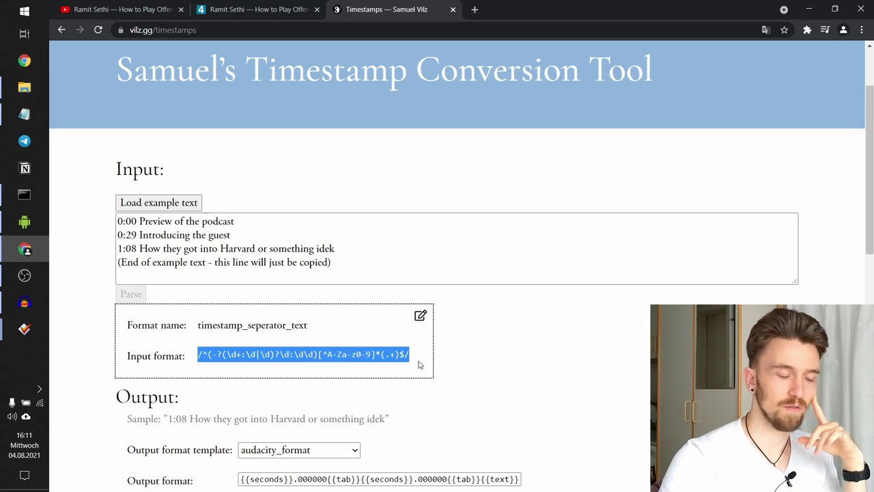
click(420, 315)
scroll(533, 318, down, 3)
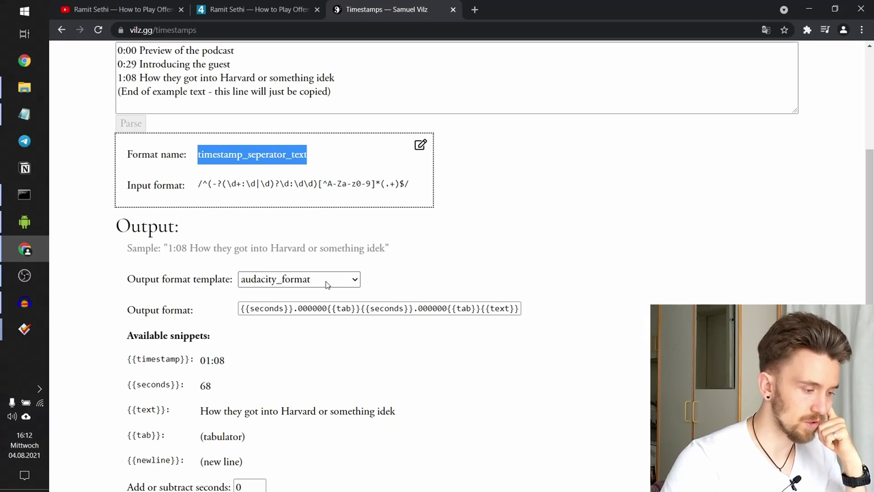
Switch the output to tim.blog_format and examine the warning sign on the unmatched line
click(327, 285)
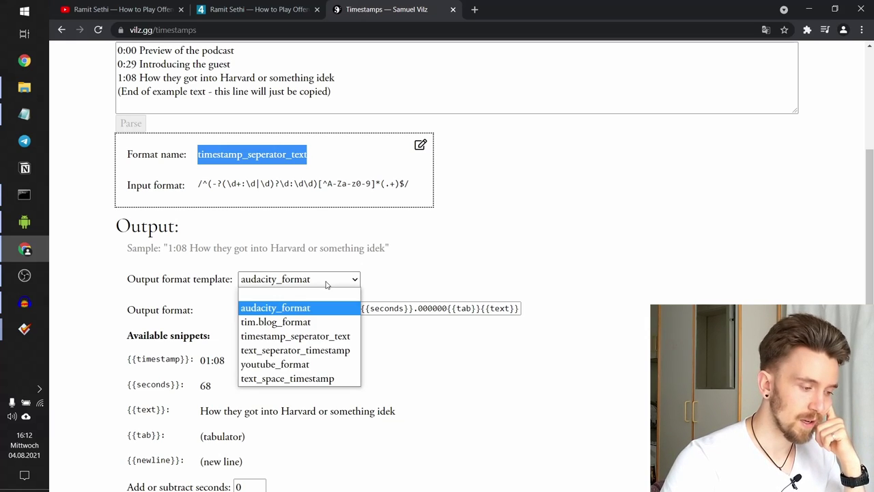
click(305, 323)
scroll(305, 326, down, 3)
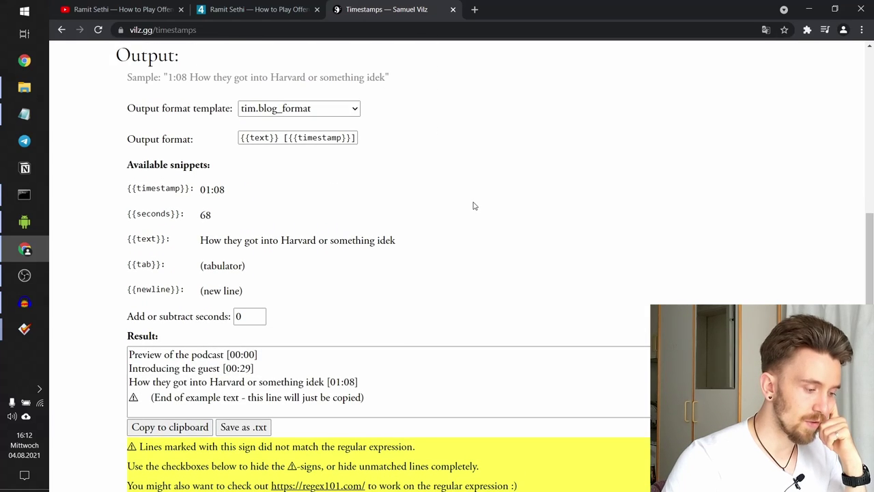
scroll(474, 204, down, 2)
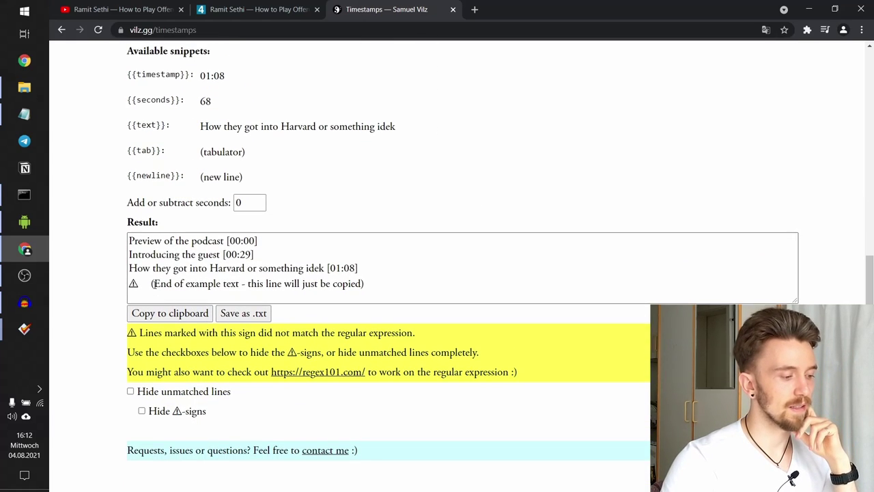
double_click(133, 282)
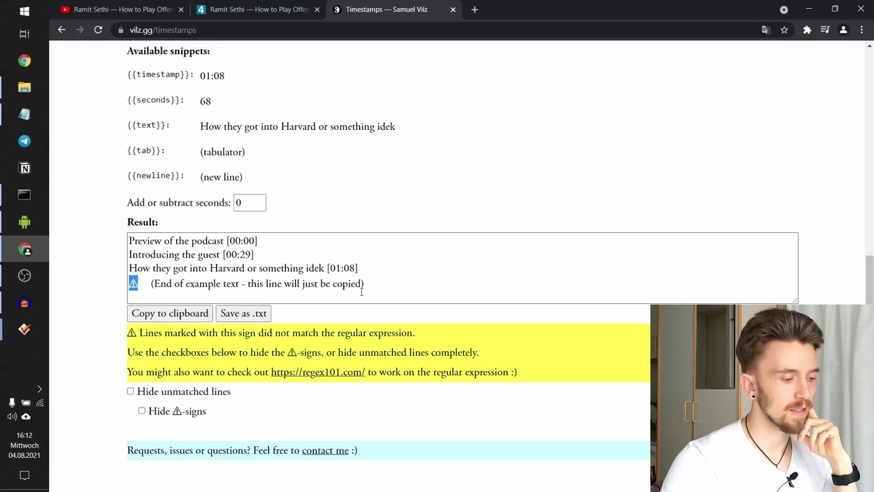
drag(362, 291, 151, 283)
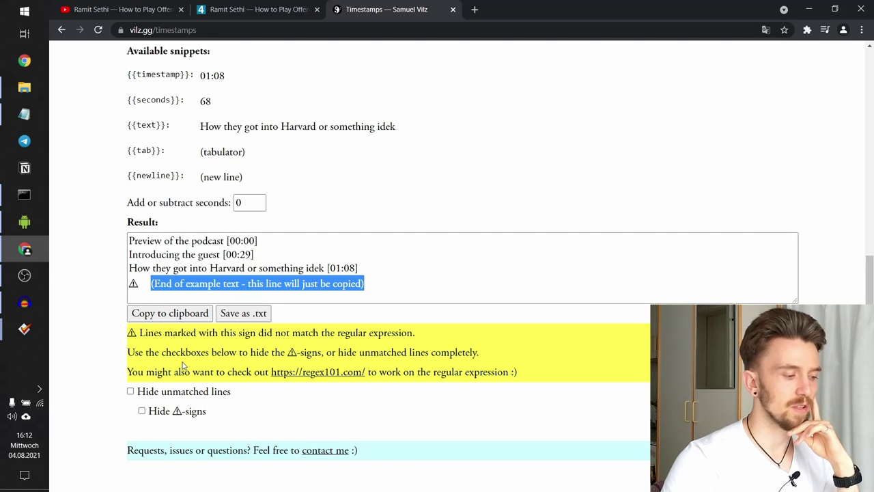
Hide unmatched lines, copy the result, show them again, then hide the ⚠ signs
click(130, 392)
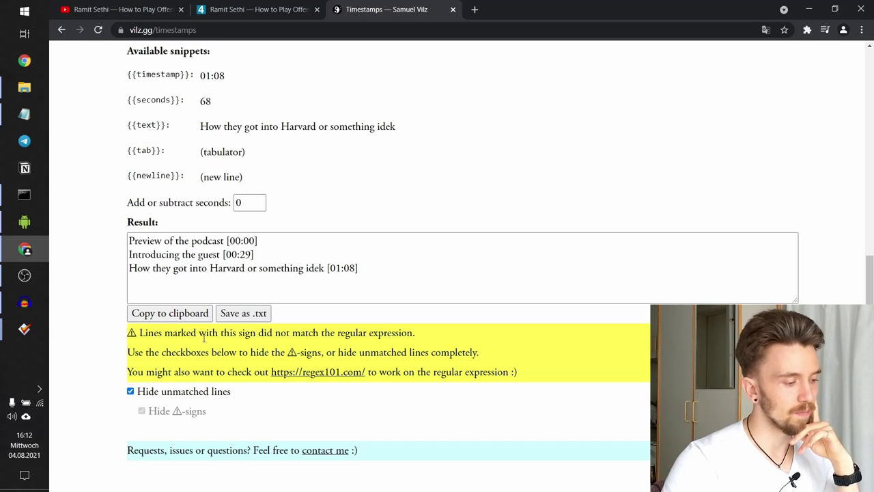
click(196, 314)
click(131, 392)
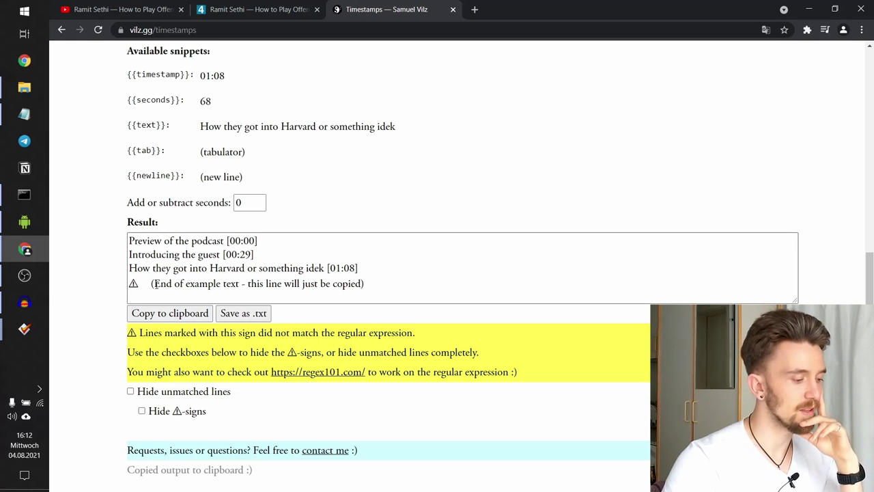
drag(150, 283, 129, 282)
click(139, 286)
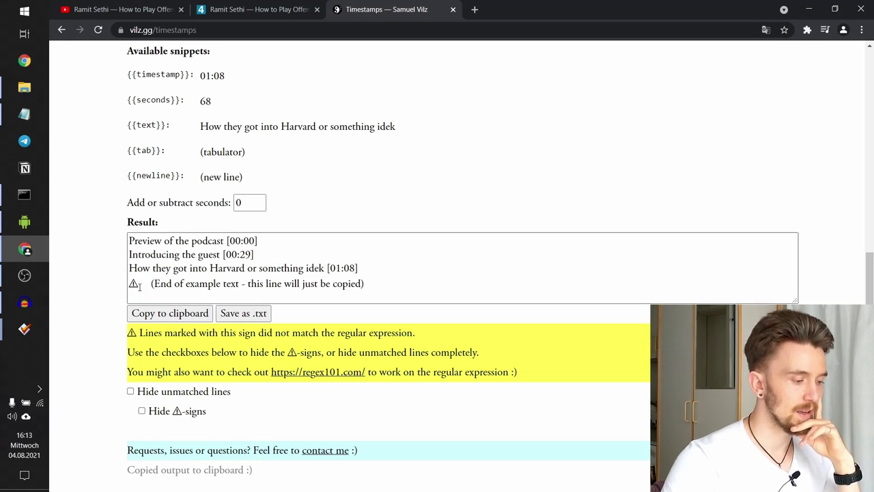
click(141, 411)
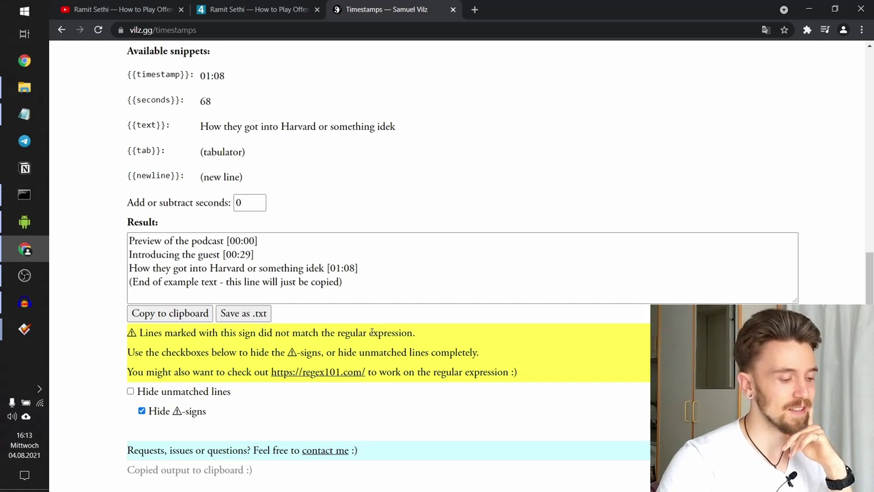
Open regex101.com in a new tab, then return to the timestamp tool page
click(342, 374)
click(510, 10)
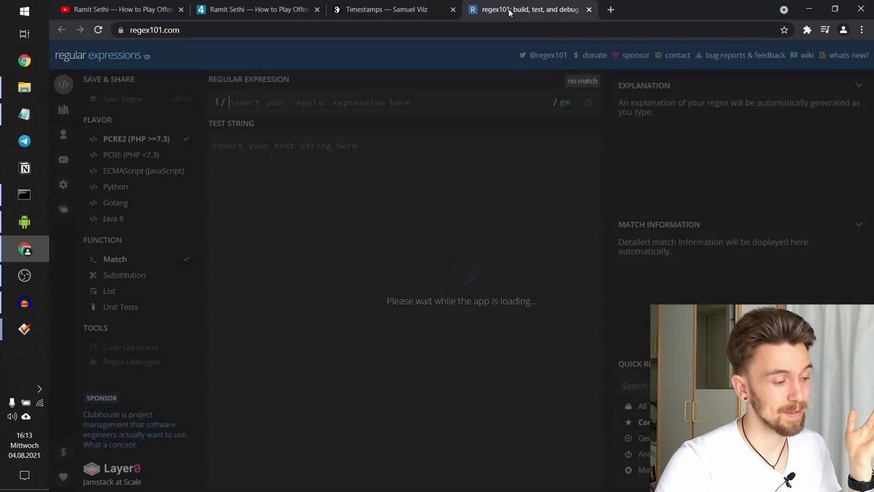
click(412, 15)
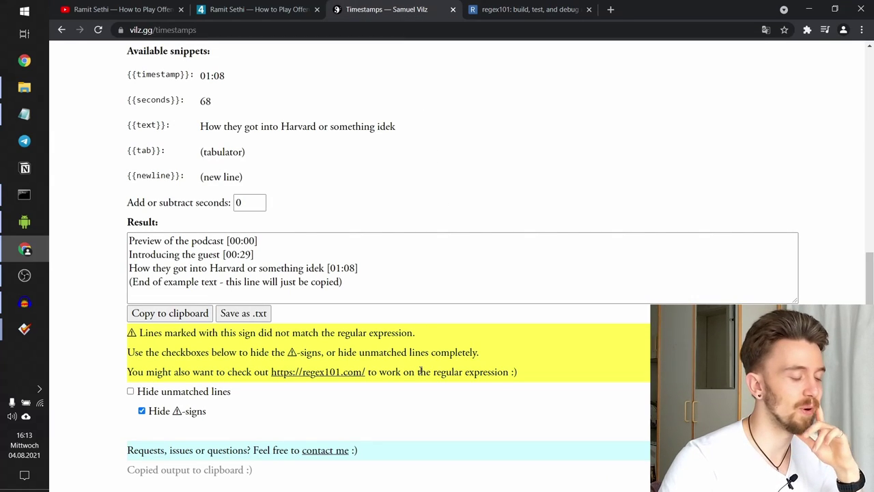
scroll(416, 369, down, 1)
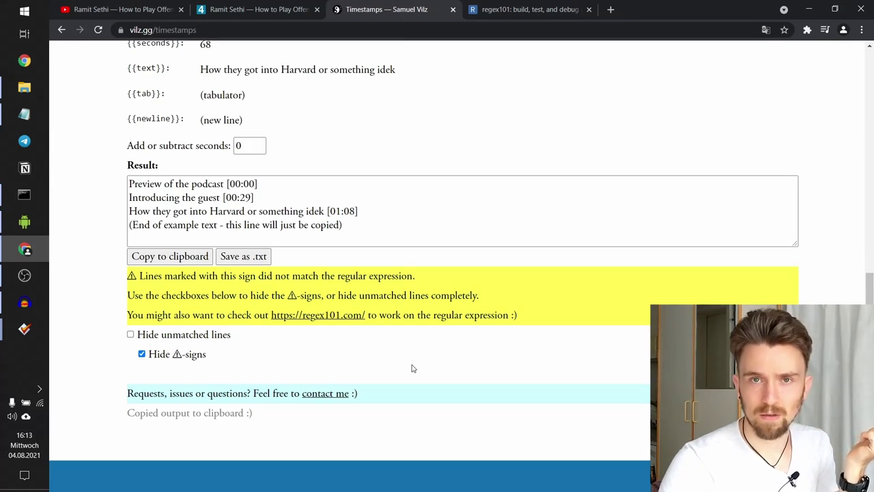
scroll(412, 369, up, 8)
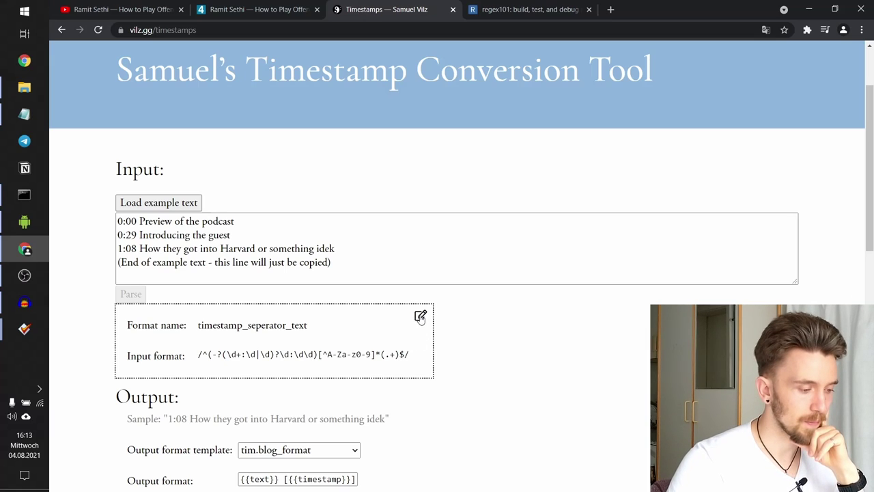
Make the timestamp_seperator_text input format editable, then type and delete test characters in its regex
click(419, 316)
scroll(406, 298, down, 2)
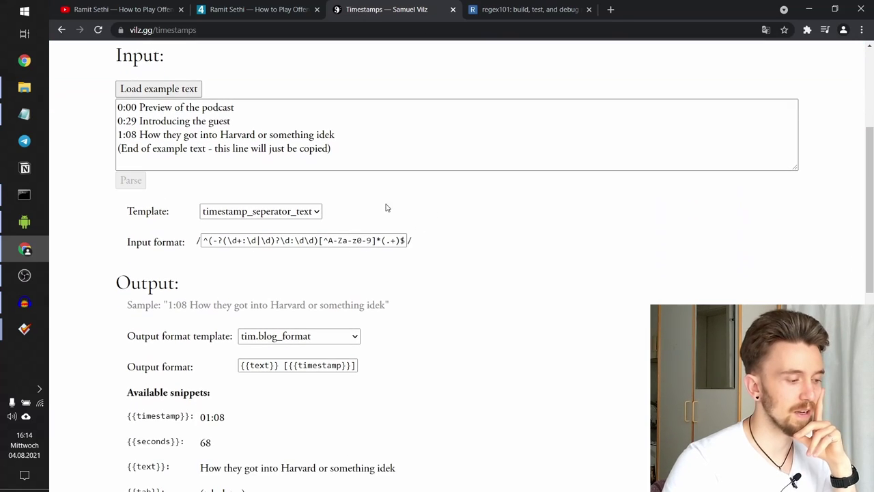
click(299, 240)
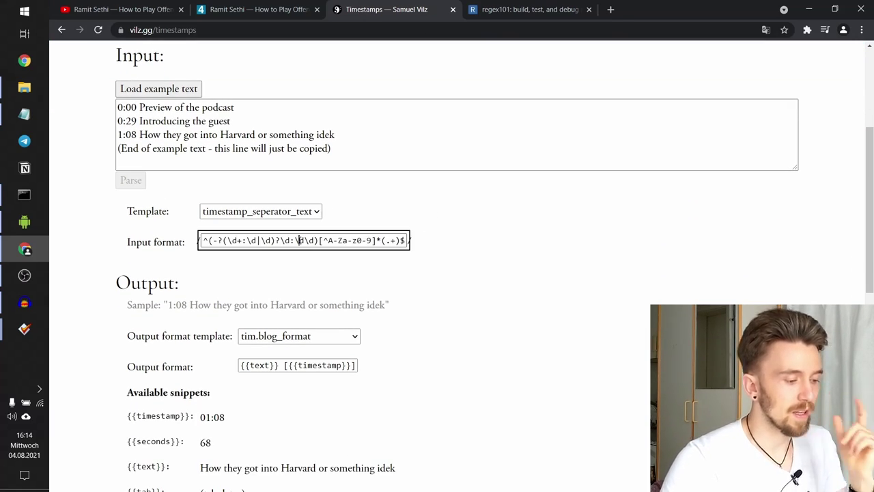
text([ sdkj)
text(dfkjdf)
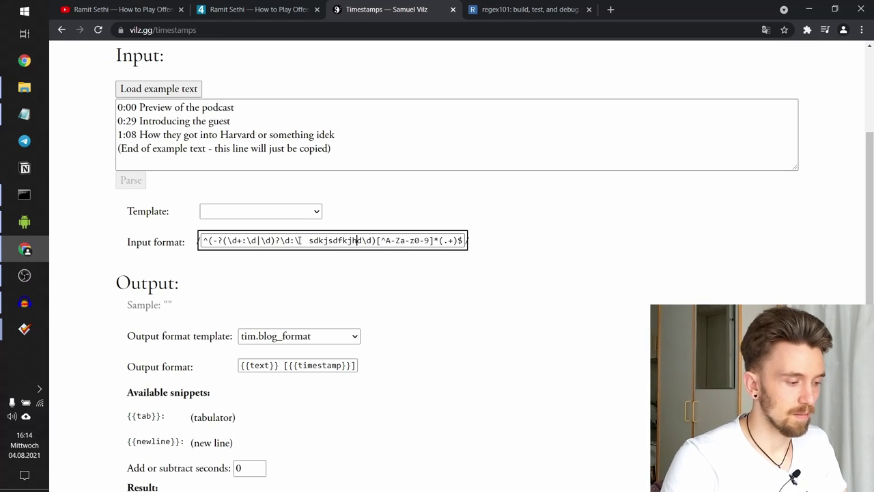
key(BackSpace)
key(BackSpace)
key(BackSpace)
key(BackSpace)
key(BackSpace)
key(BackSpace)
key(BackSpace)
key(BackSpace)
key(BackSpace)
key(BackSpace)
key(BackSpace)
key(BackSpace)
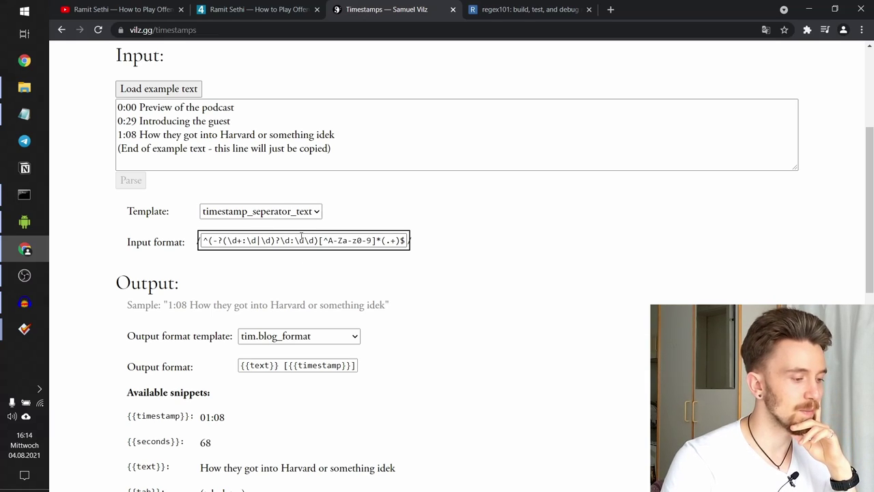
click(459, 233)
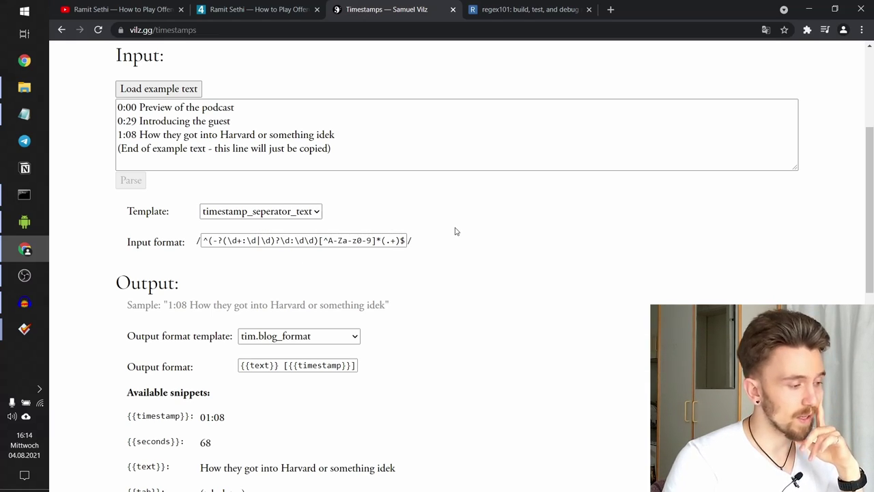
Replace the input with the audacity_export.txt label list, removing the trailing blank line
click(11, 116)
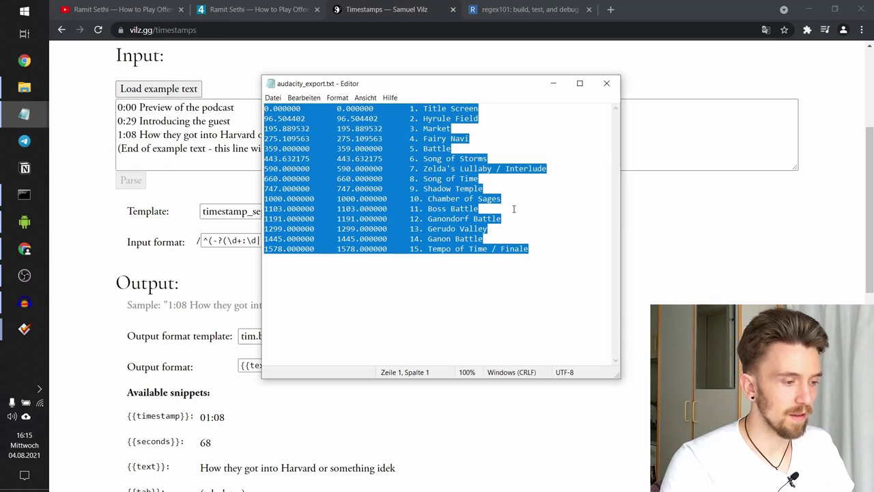
click(606, 83)
click(406, 123)
key(ctrl+a)
key(ctrl+v)
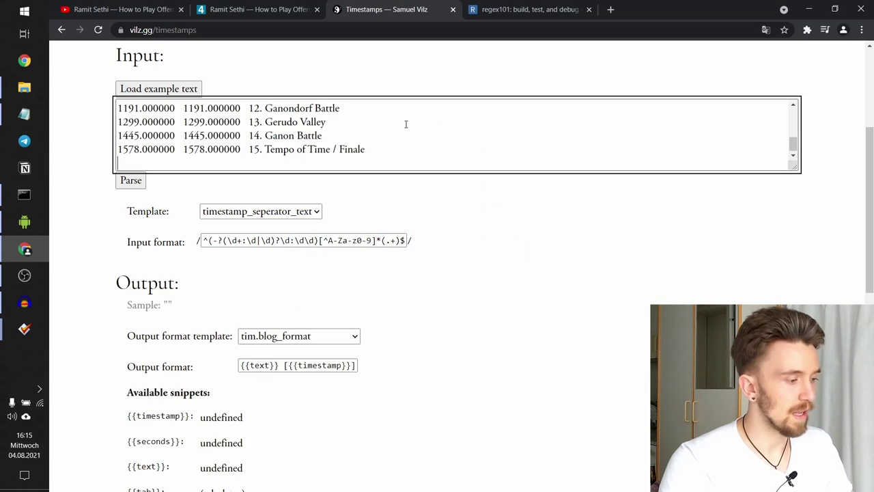
key(BackSpace)
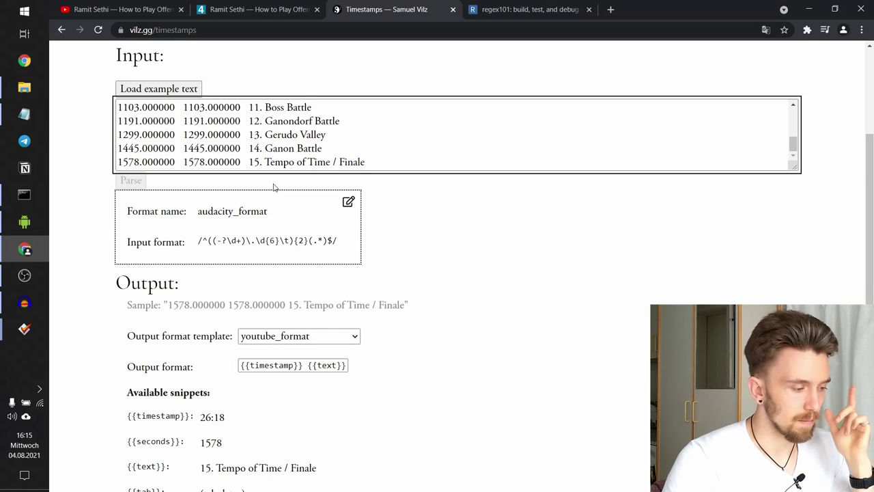
double_click(234, 217)
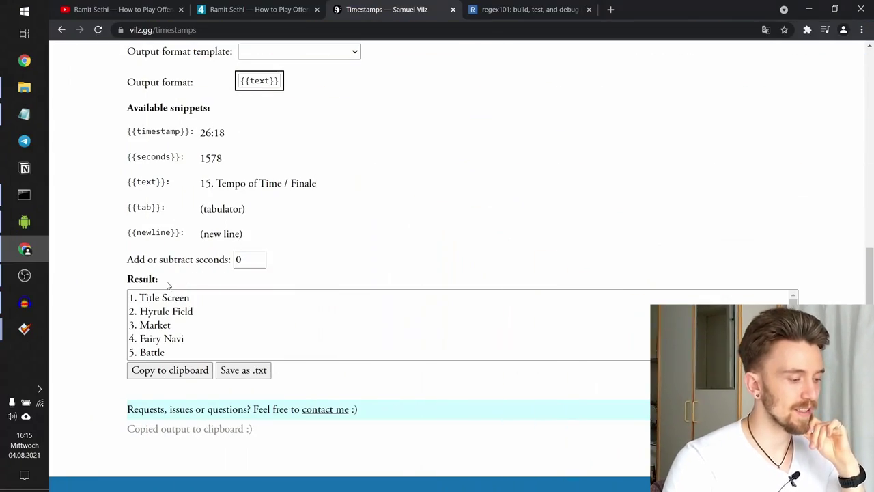
drag(139, 298, 107, 294)
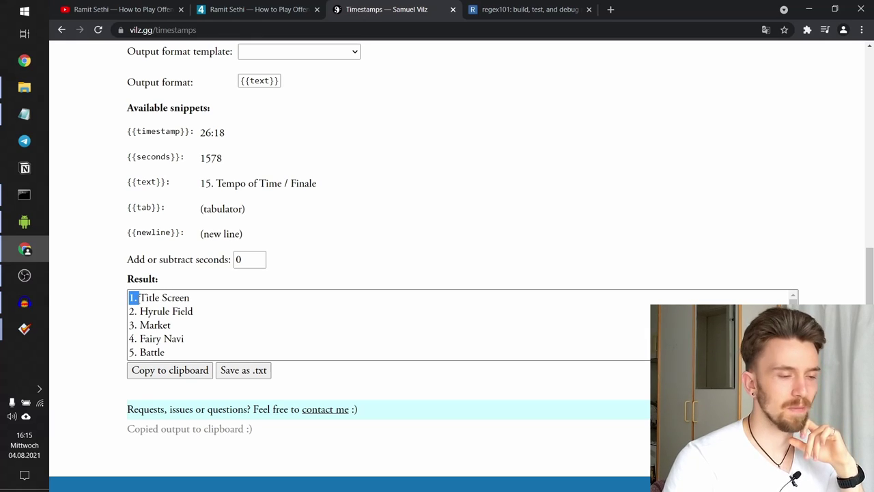
scroll(320, 273, up, 3)
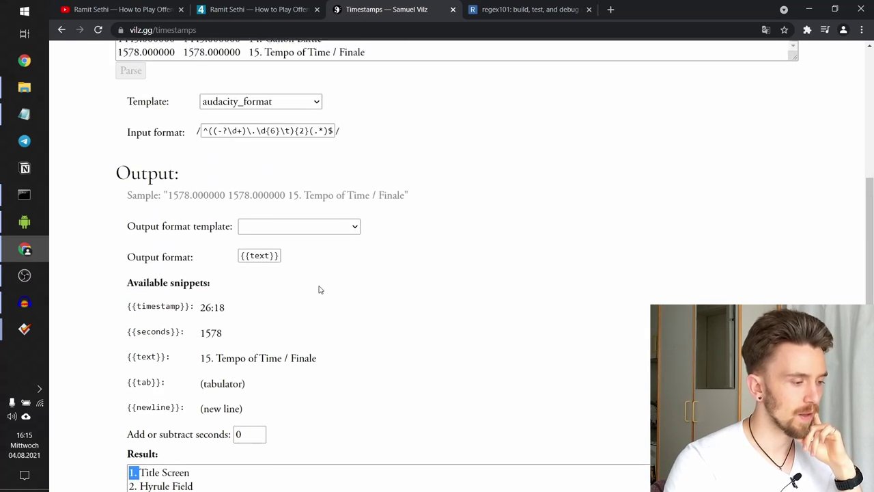
Highlight the regex's timestamp part and {2} repeat, matching 1578.000000 in the input
click(251, 181)
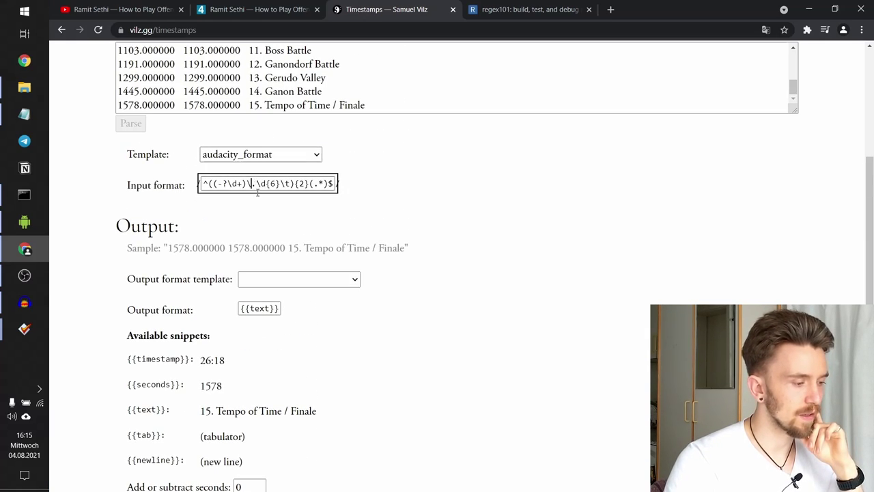
scroll(258, 199, up, 1)
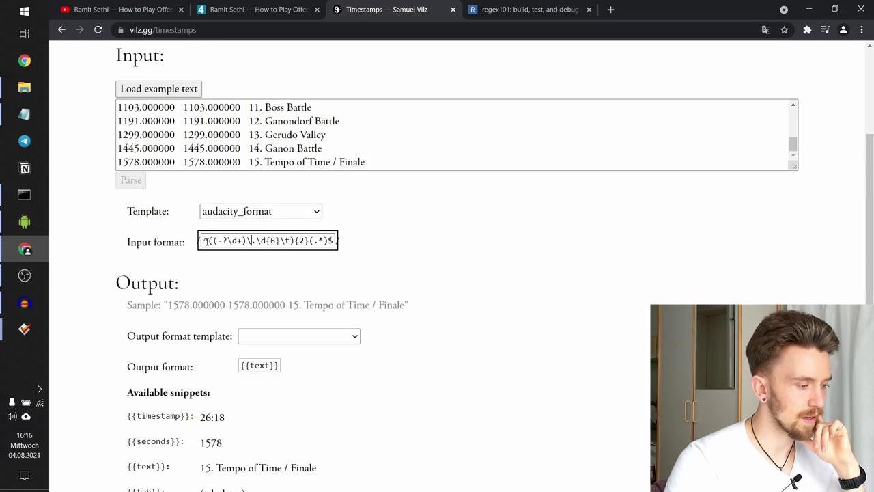
drag(207, 240, 293, 255)
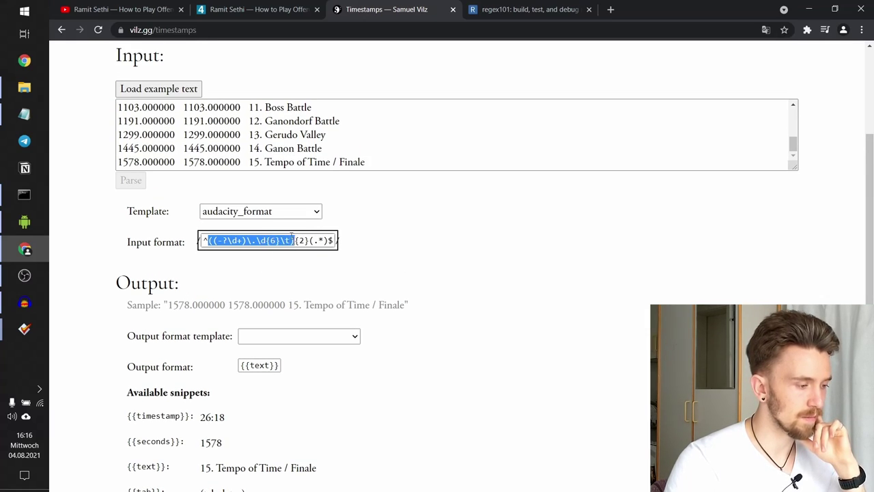
drag(175, 161, 86, 161)
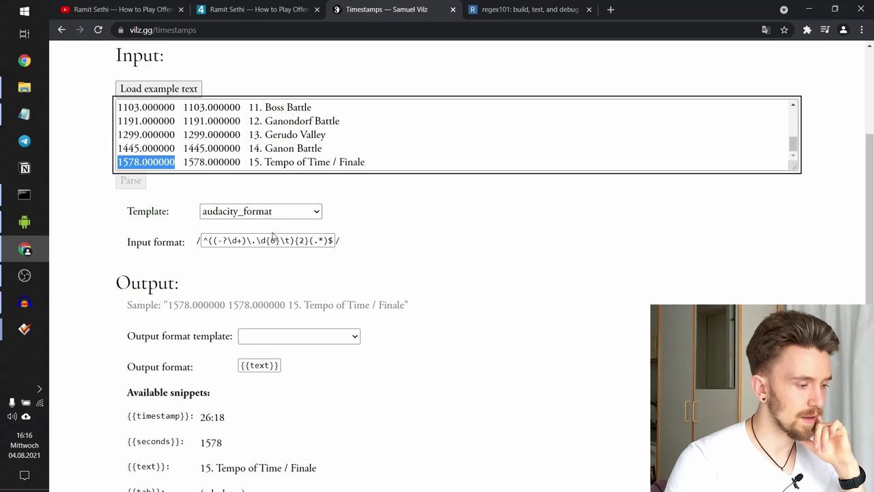
drag(294, 241, 310, 243)
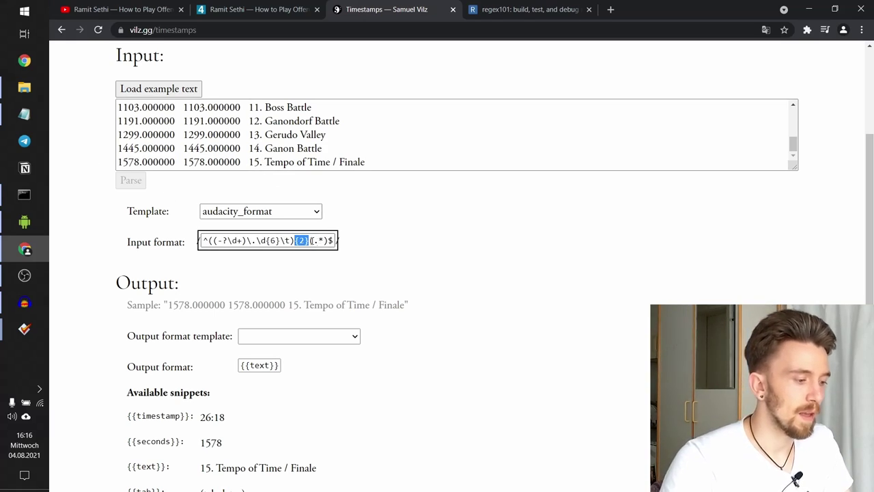
click(311, 241)
Highlight the (.*) capture against '15. Tempo of Time / Finale', then select the whole regex
drag(309, 241, 329, 240)
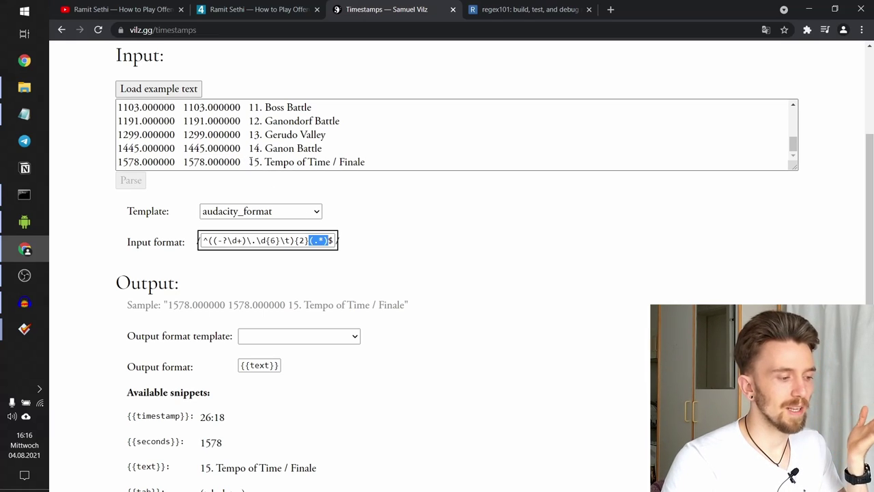
drag(250, 161, 396, 190)
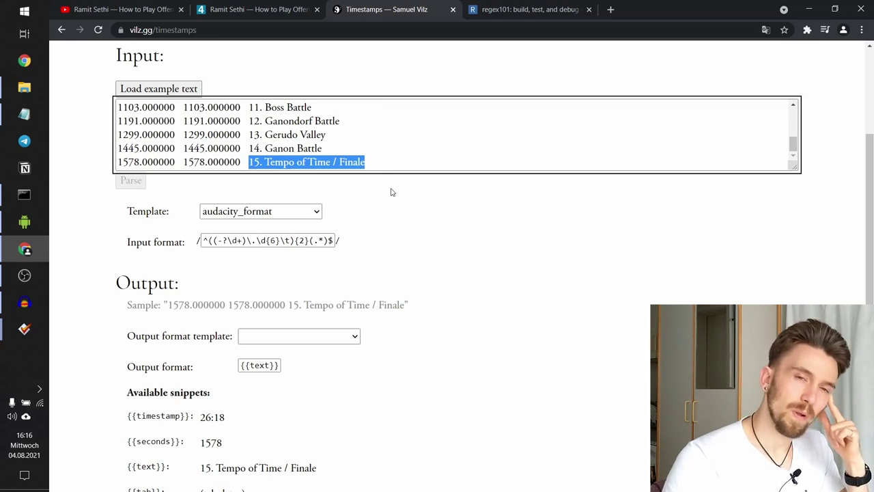
click(260, 161)
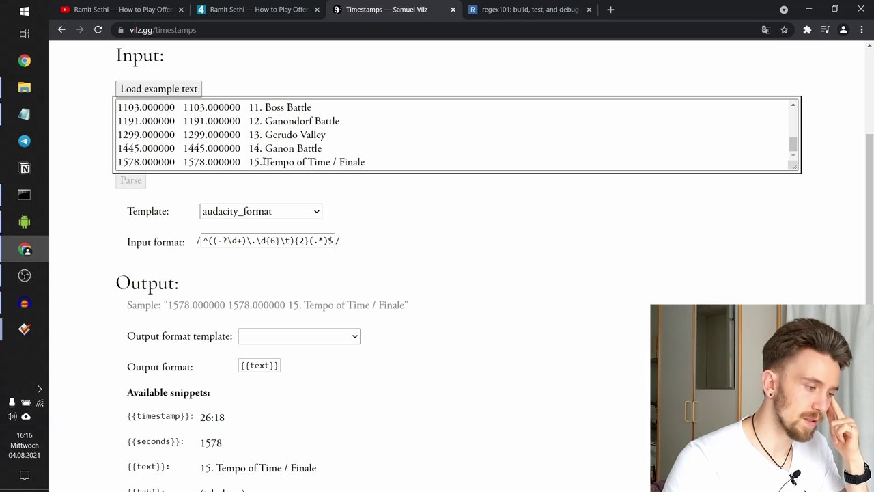
drag(264, 162, 388, 186)
click(294, 240)
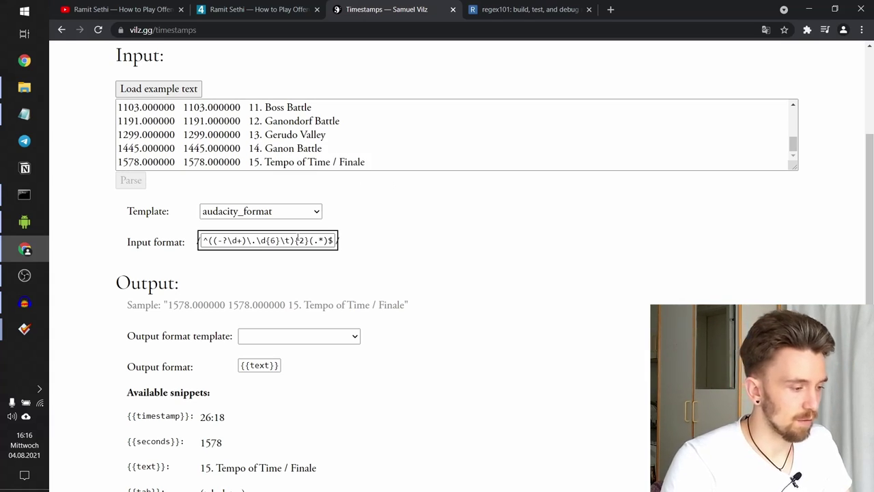
key(ctrl+a)
key(ctrl+c)
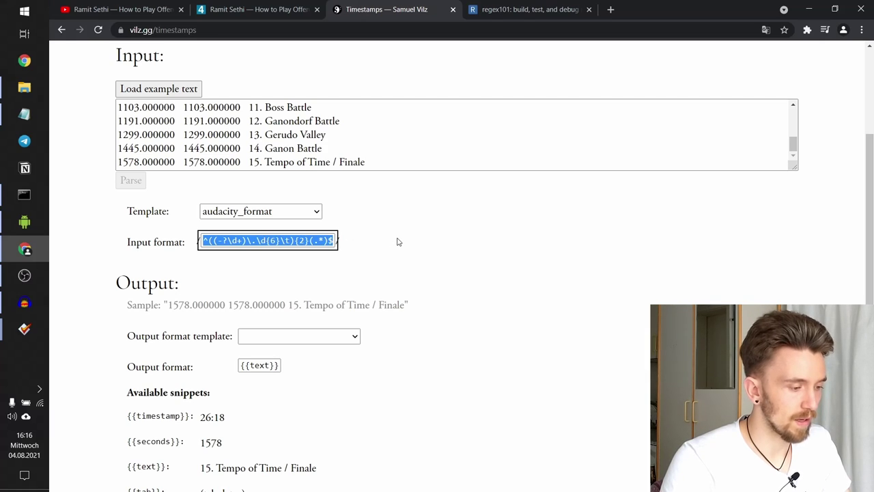
Paste the audacity_format regex into regex101's expression field
click(509, 11)
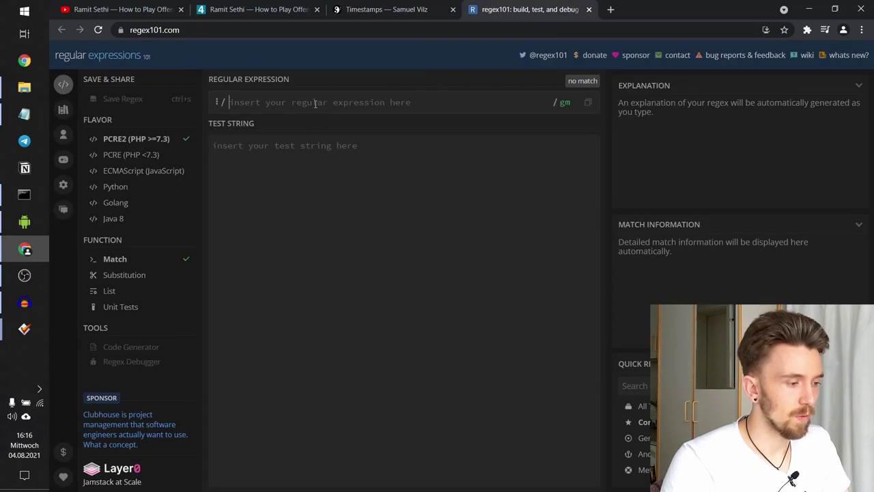
key(ctrl+v)
click(386, 10)
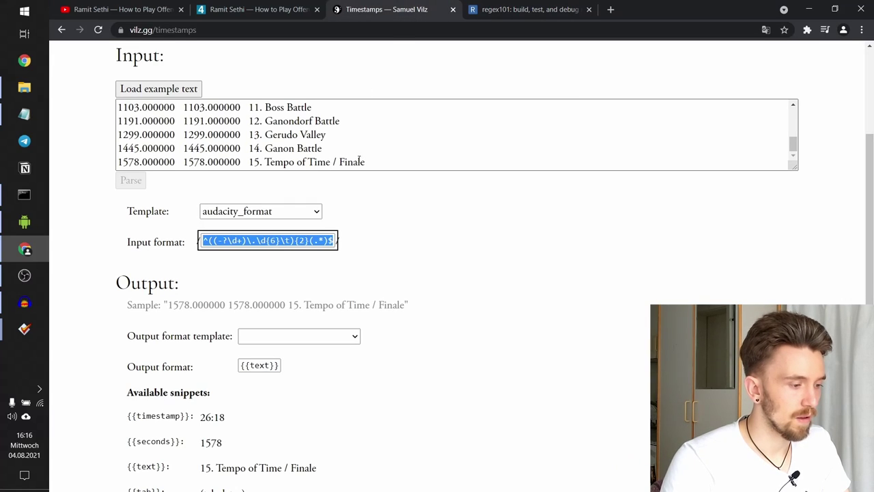
Copy the last label line and paste it into regex101's test string
drag(380, 162, 59, 171)
key(ctrl+c)
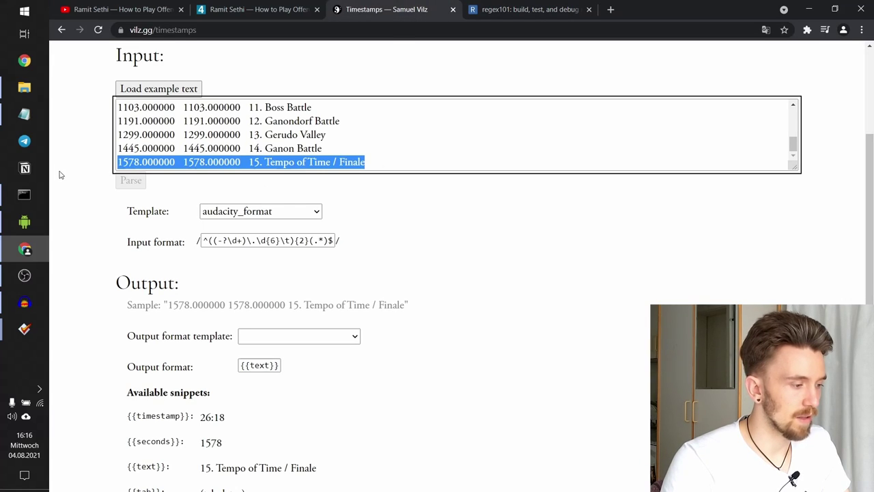
click(537, 13)
click(342, 226)
key(ctrl+v)
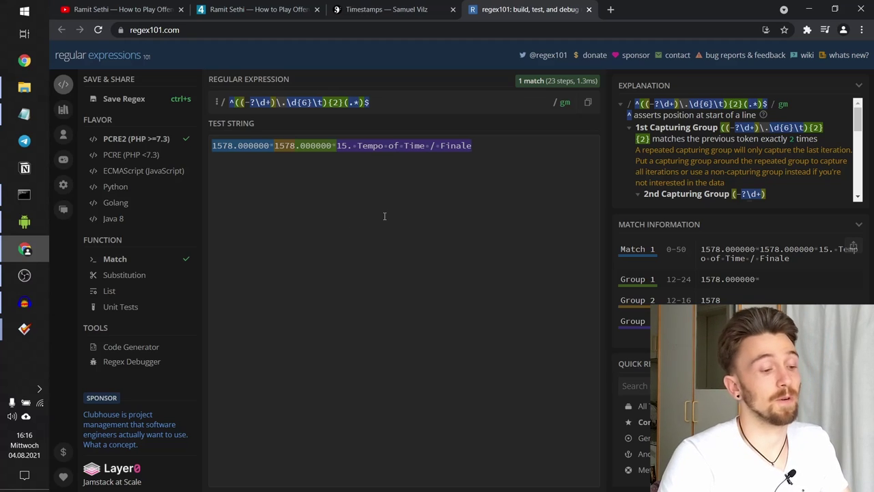
scroll(713, 143, down, 3)
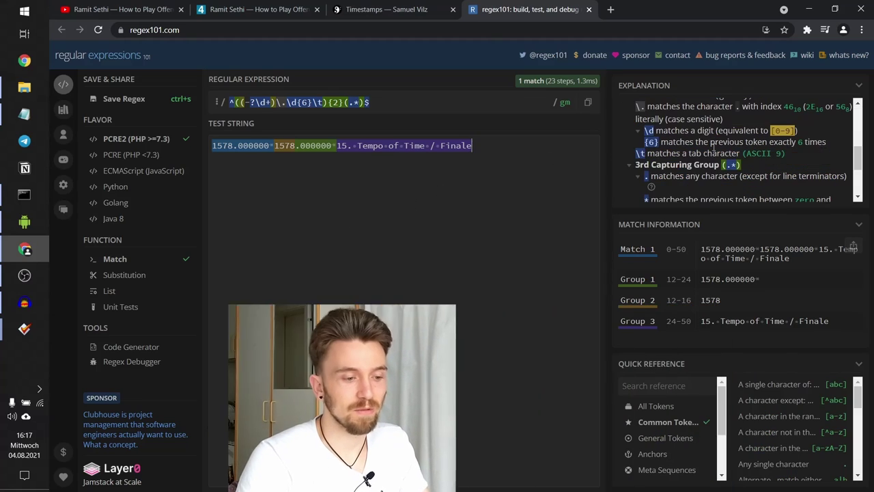
scroll(712, 143, up, 3)
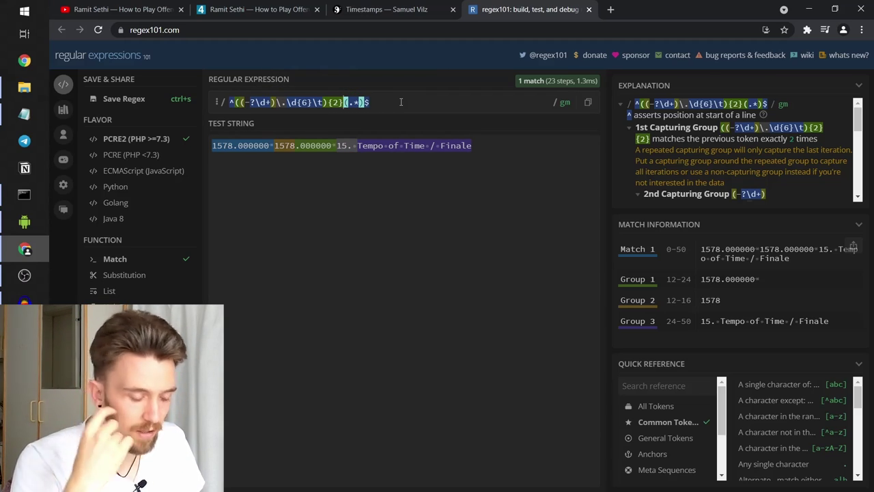
Add \d before the title group in regex101 and note Group 3 still holds the track number
text(\)
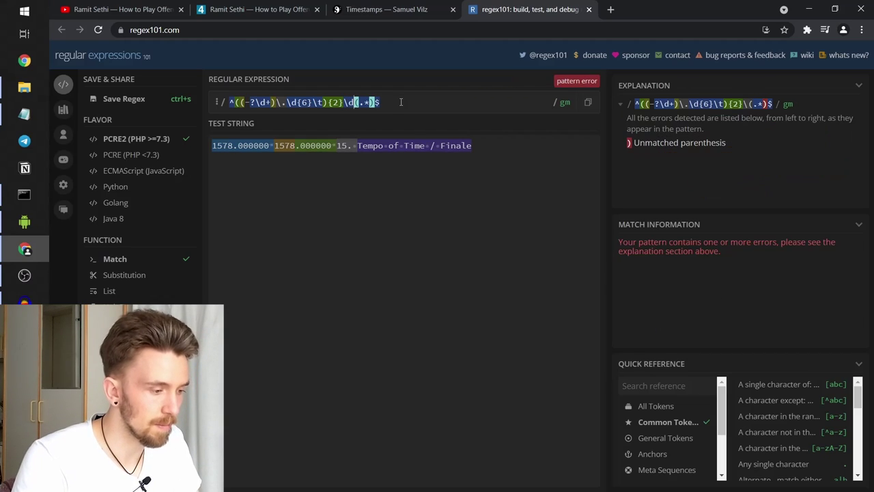
text(d)
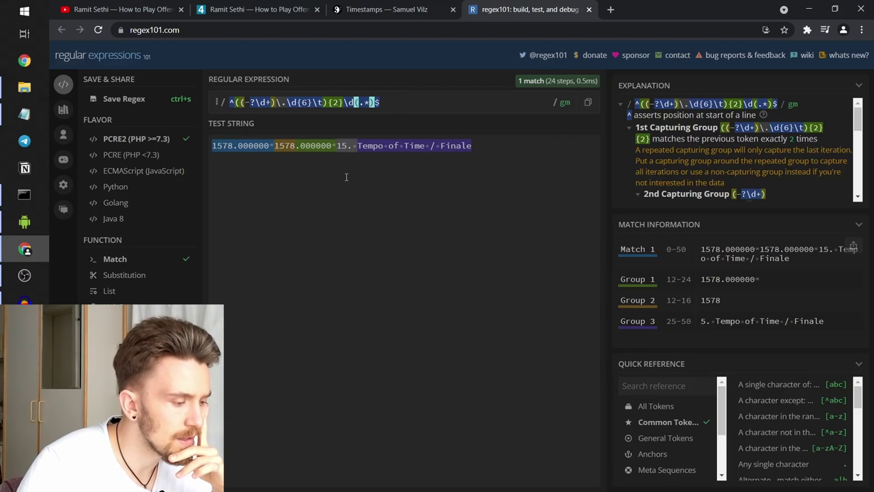
mouse_move(349, 146)
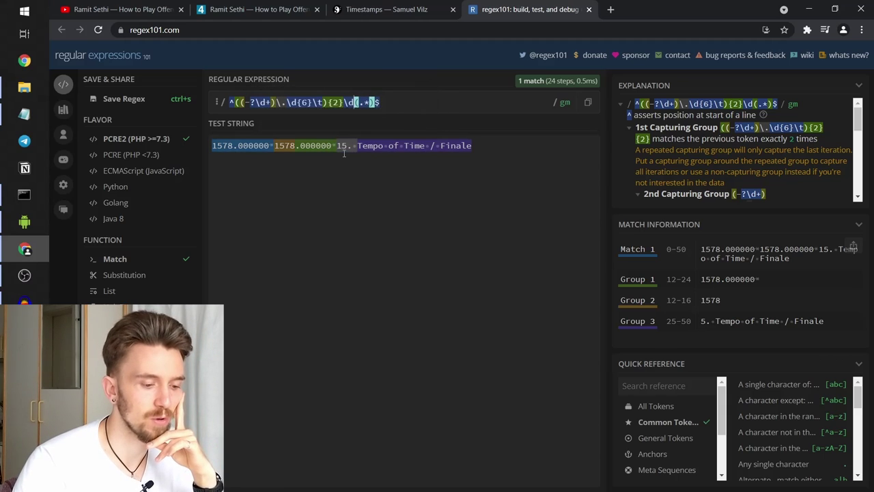
drag(699, 324, 747, 319)
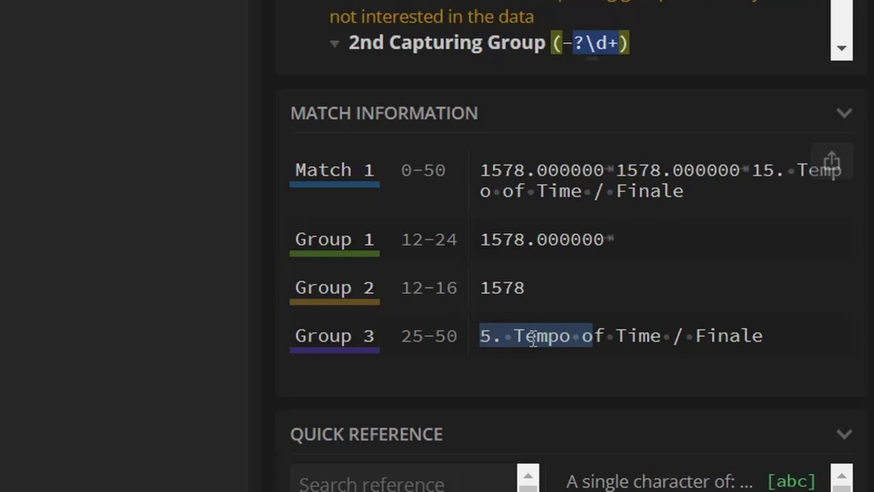
click(528, 140)
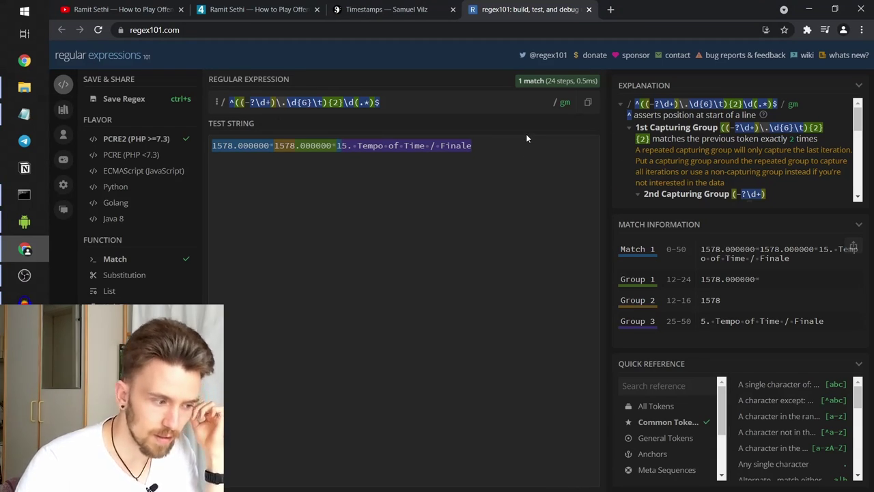
Review the track number and title format on the conversion tool's input lines
click(386, 10)
scroll(325, 131, up, 5)
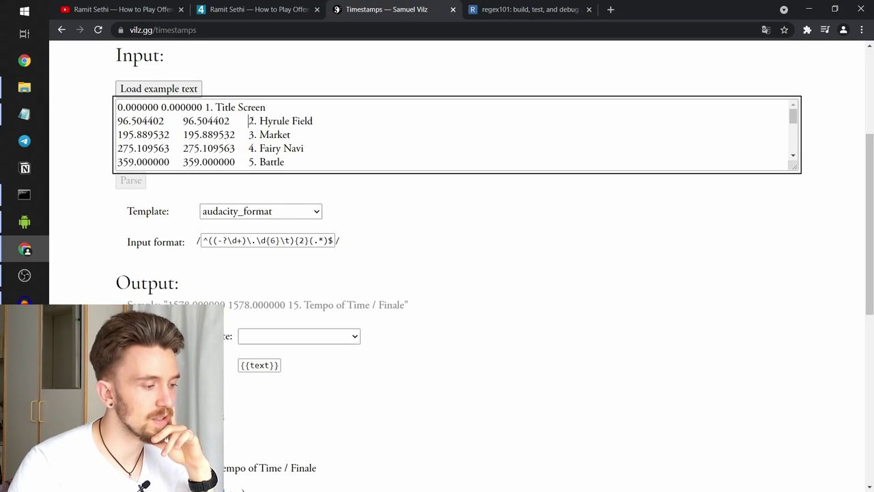
drag(245, 121, 329, 121)
scroll(329, 123, down, 5)
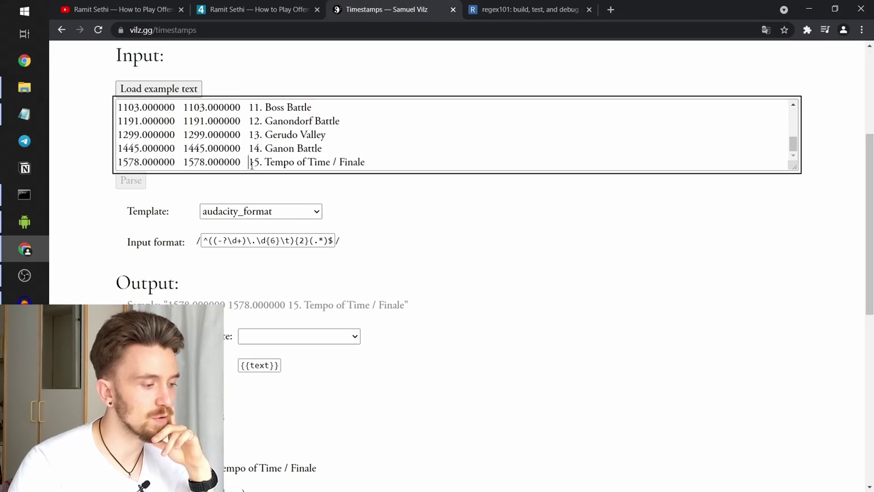
drag(250, 162, 380, 159)
click(260, 151)
Complete the regex101 pattern to \d+\. before (.*) so Group 3 excludes the track number
key(ctrl+Tab)
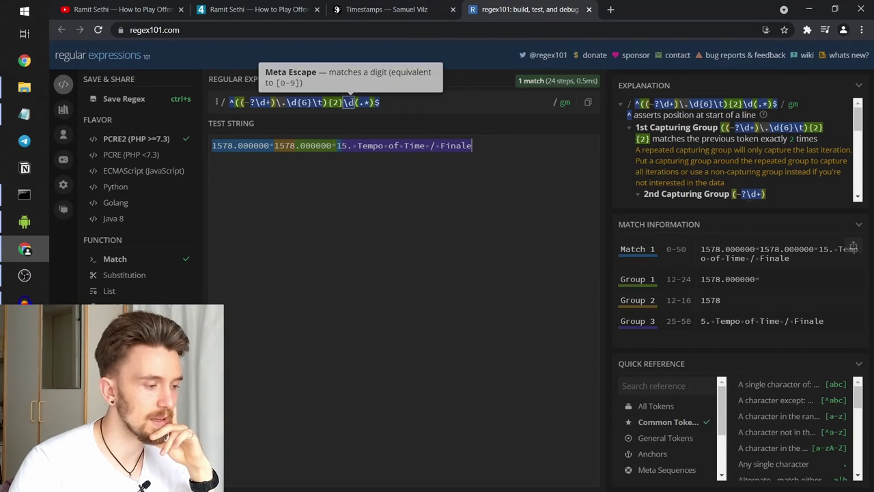
click(357, 102)
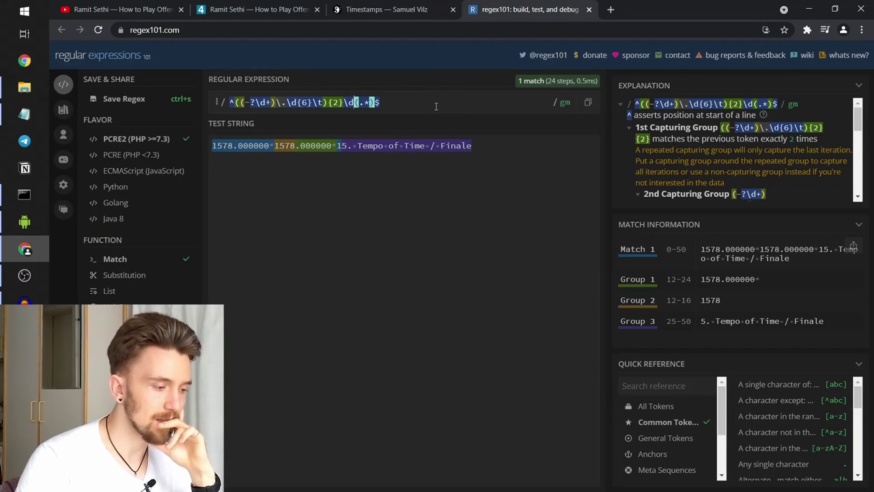
text(+)
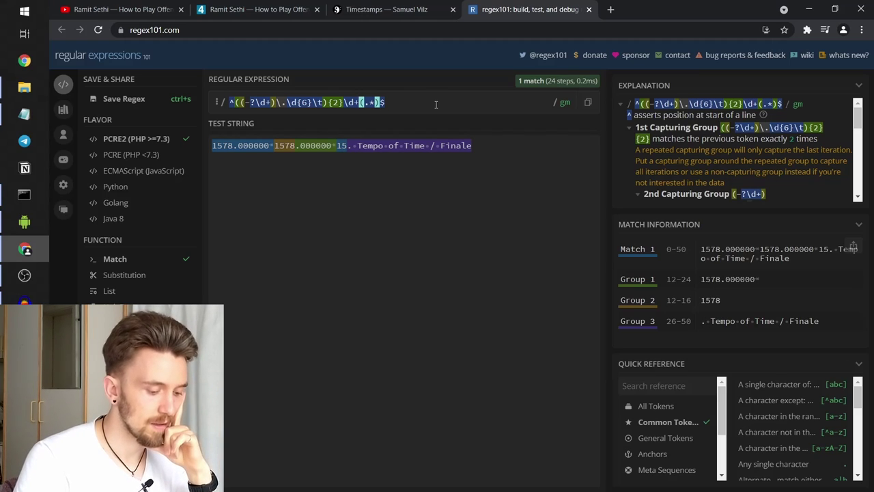
text(\.)
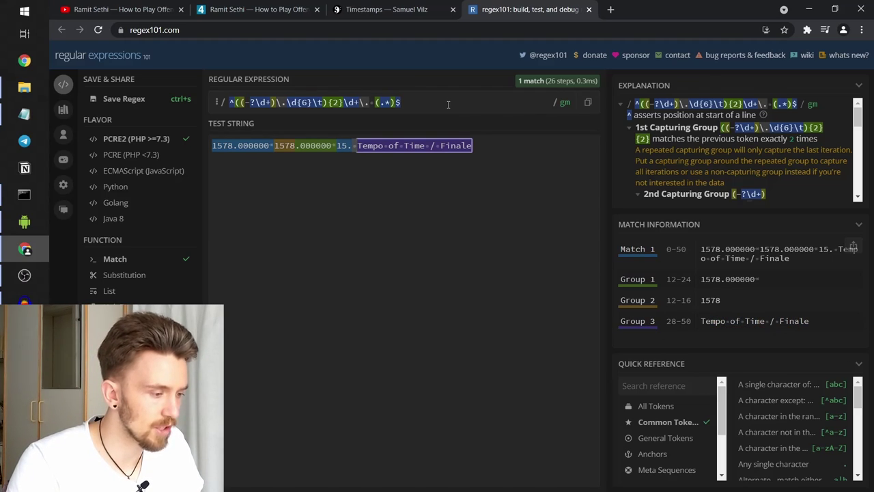
Replace the tool's Input format with the updated regex containing \d+\. before (.*)
click(367, 15)
click(316, 240)
key(ctrl+a)
text(^((-?\d+)\.\d{6}\t){2}\d+\. (.*)$)
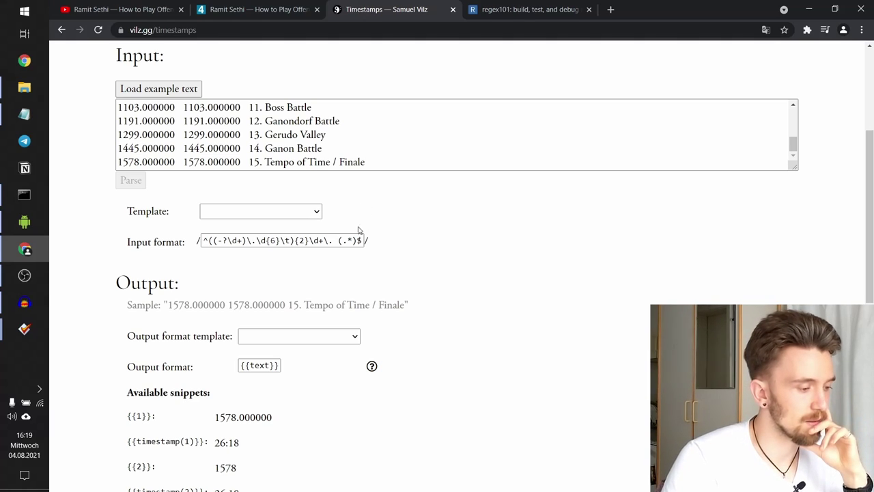
drag(294, 241, 183, 247)
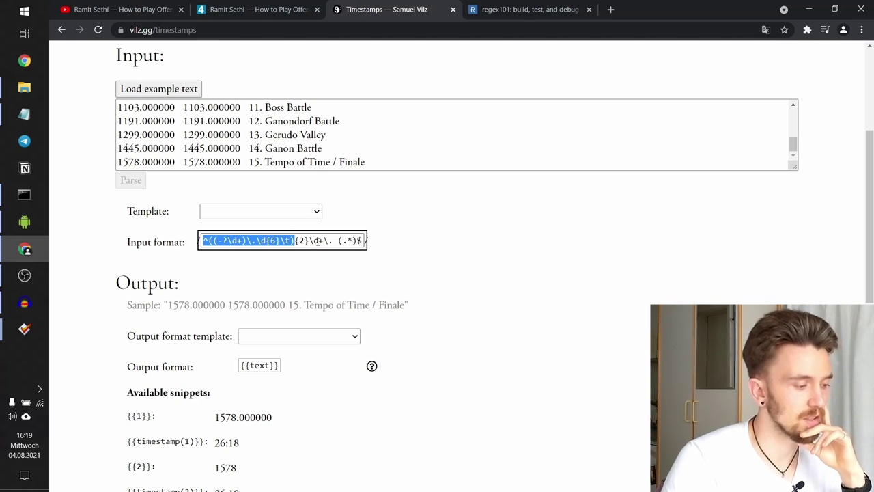
click(309, 259)
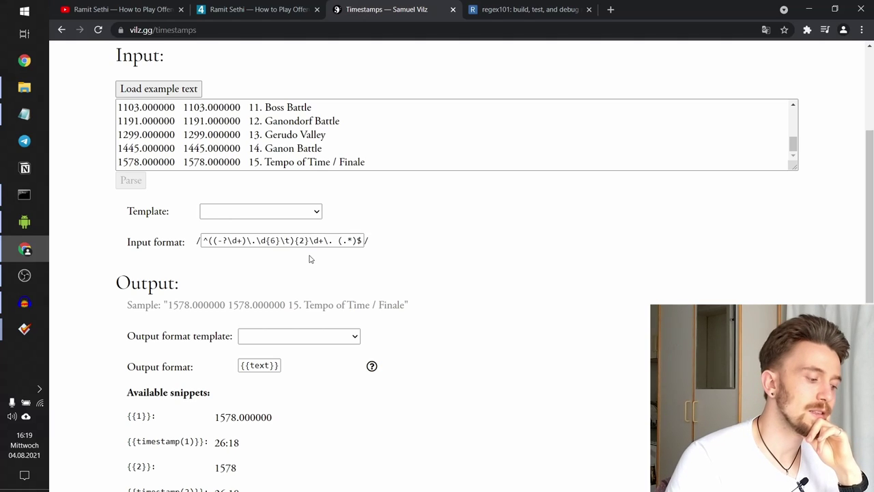
scroll(451, 213, down, 3)
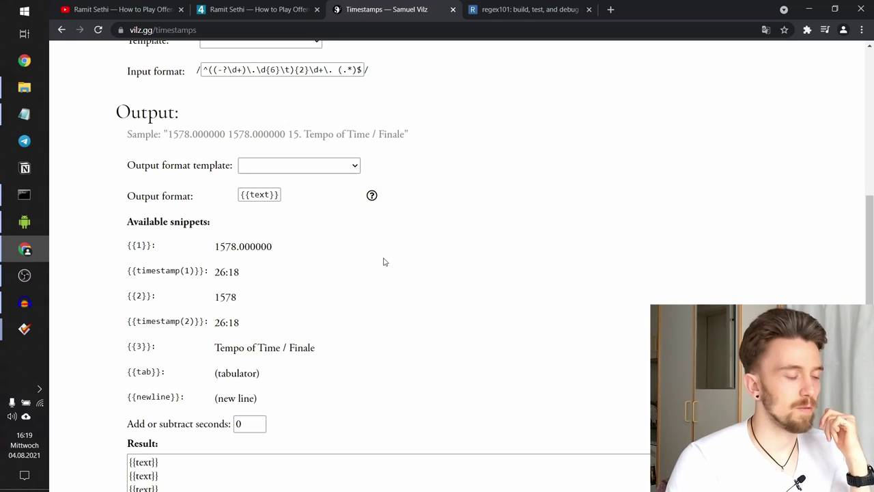
double_click(139, 246)
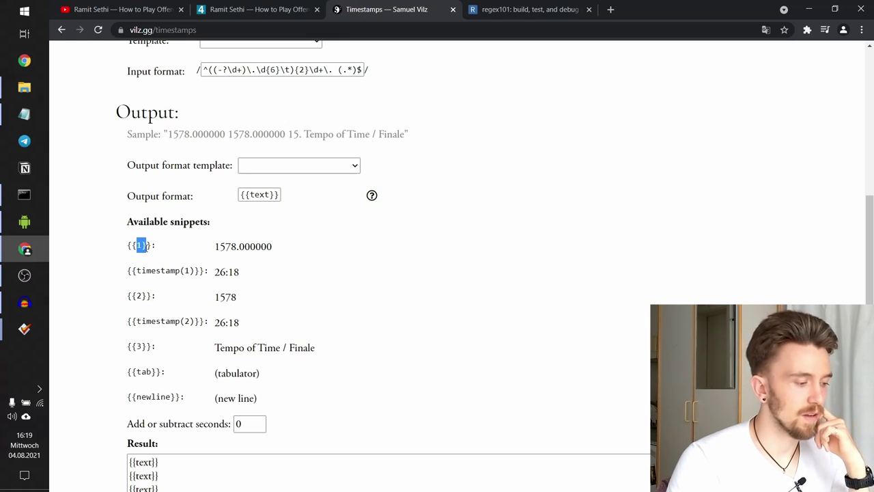
click(152, 250)
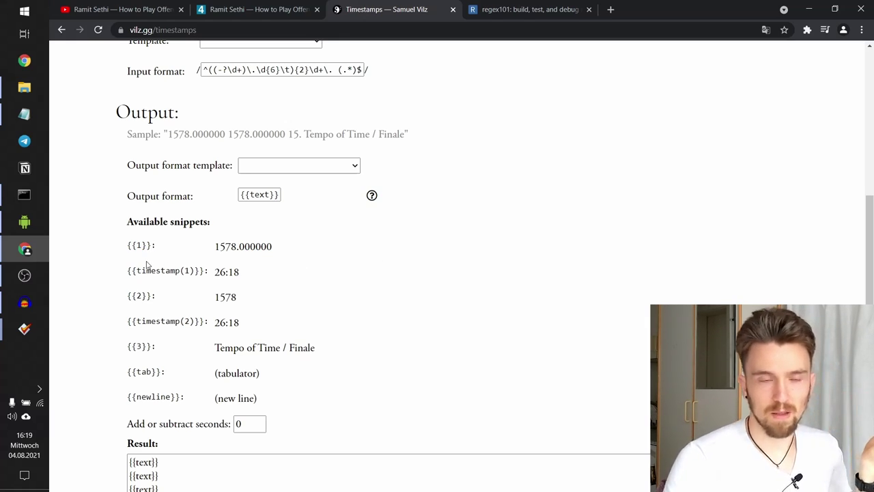
click(529, 10)
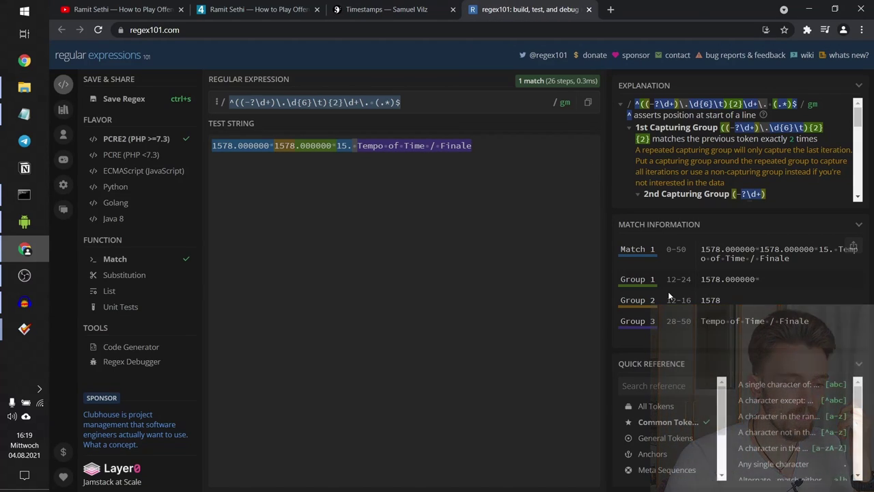
click(436, 15)
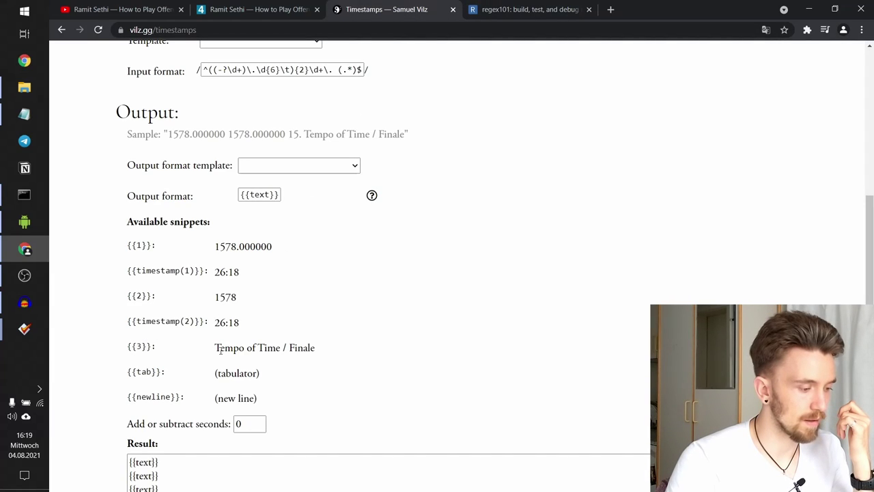
drag(216, 349, 316, 348)
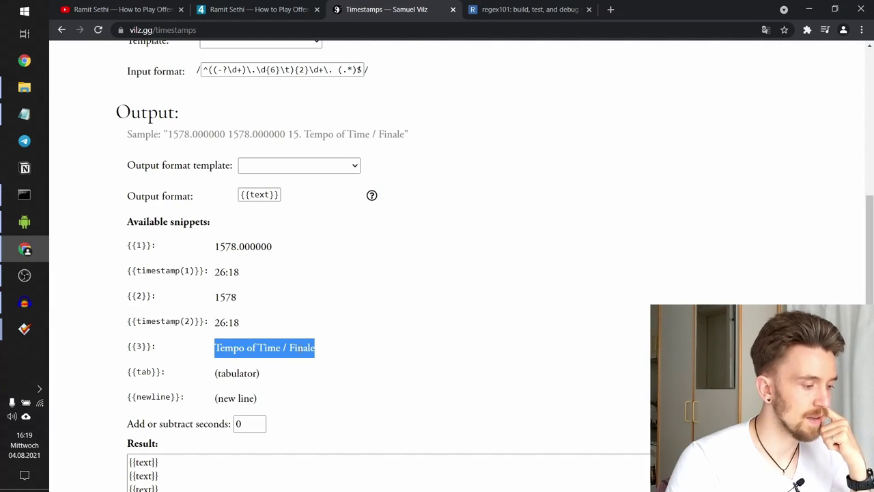
click(299, 349)
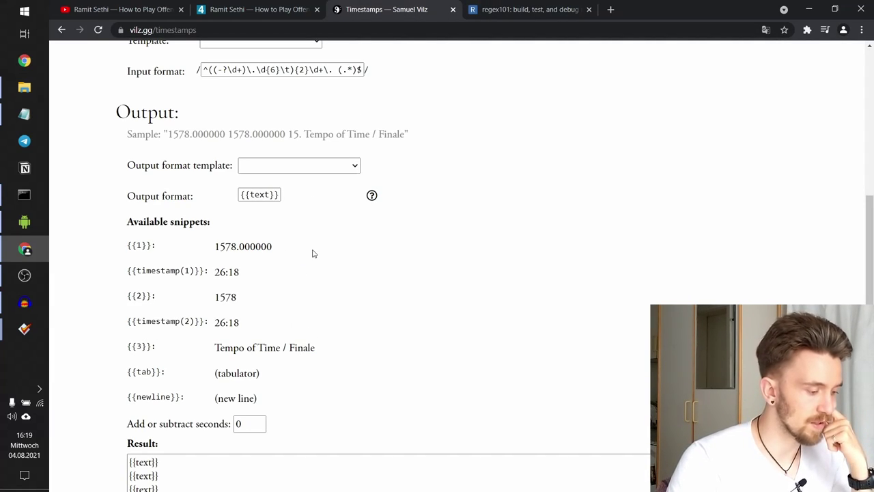
Change the output format placeholder to {{3}} and check the generated track-title list
scroll(313, 253, down, 1)
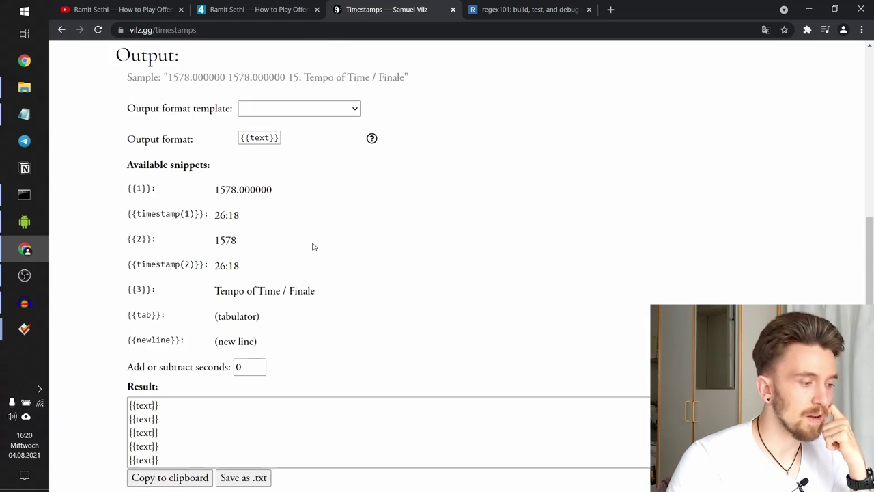
double_click(263, 137)
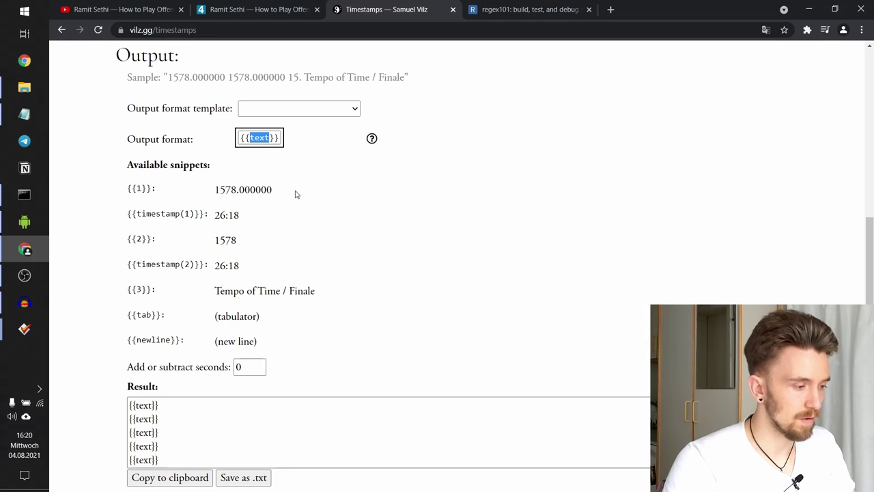
text(3)
drag(269, 140, 183, 142)
click(201, 407)
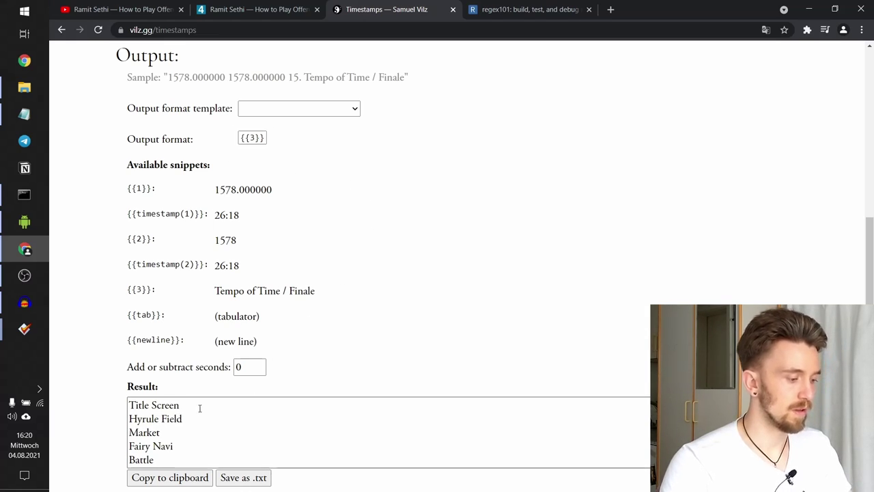
scroll(201, 409, down, 5)
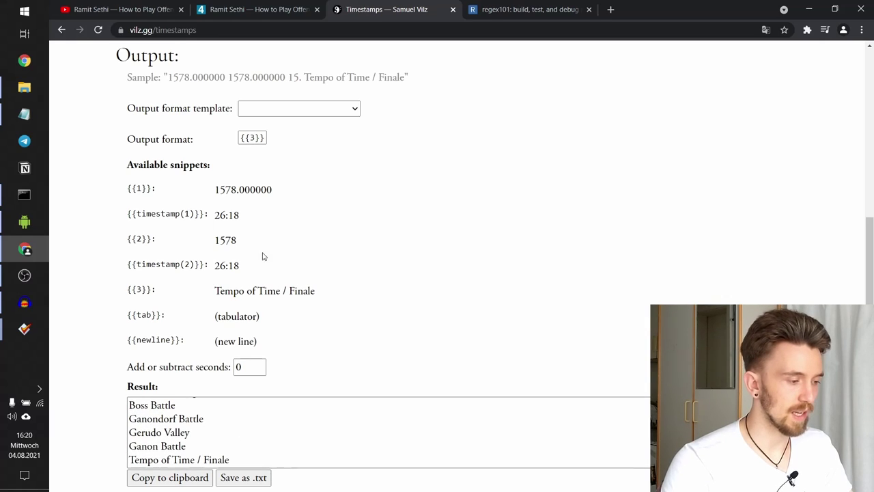
Make the output format {{timestamp(1)}} {{3}} and copy the result to the clipboard
click(252, 138)
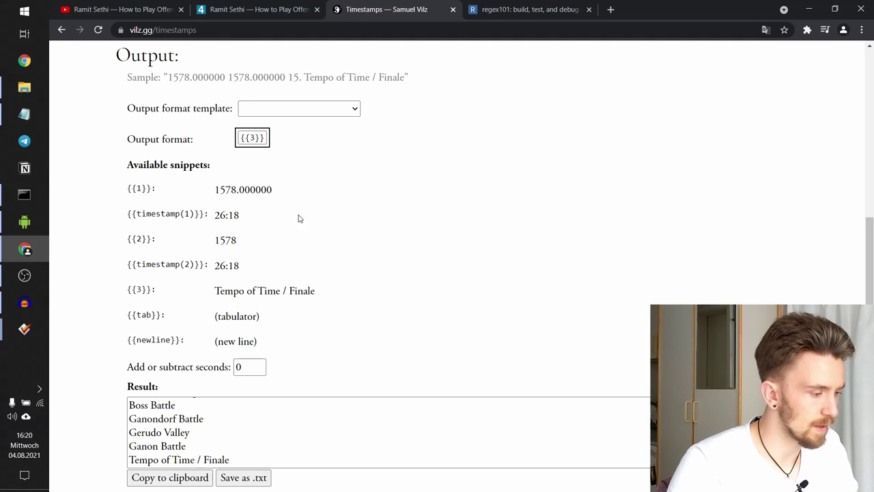
click(139, 214)
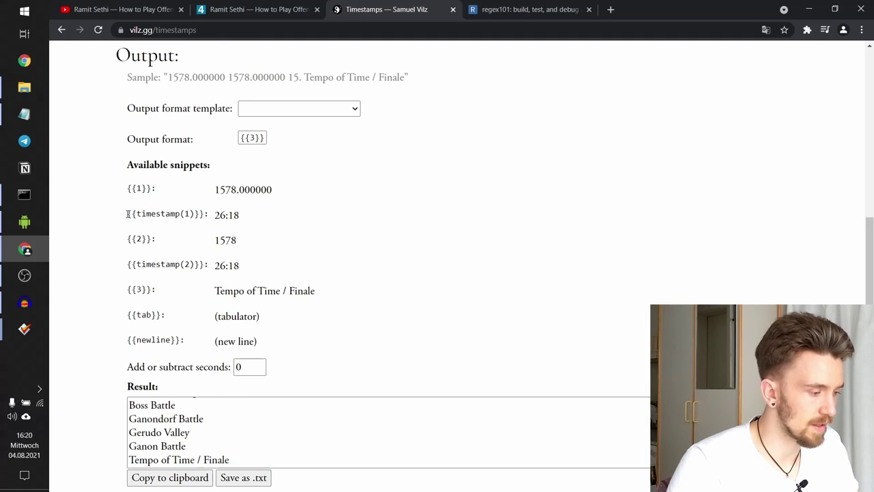
mouse_move(127, 215)
mouse_down()
mouse_move(203, 213)
mouse_move(136, 211)
mouse_up()
click(241, 139)
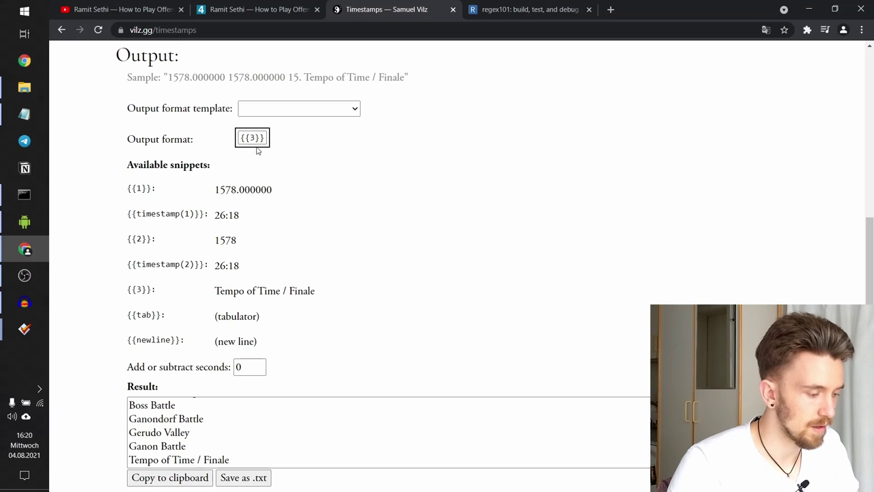
text({{timestamp(1)}})
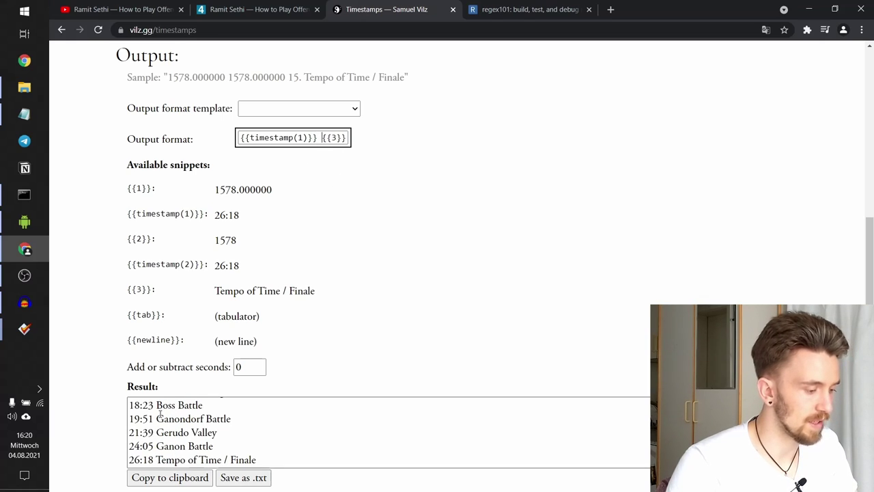
click(170, 477)
scroll(205, 437, down, 2)
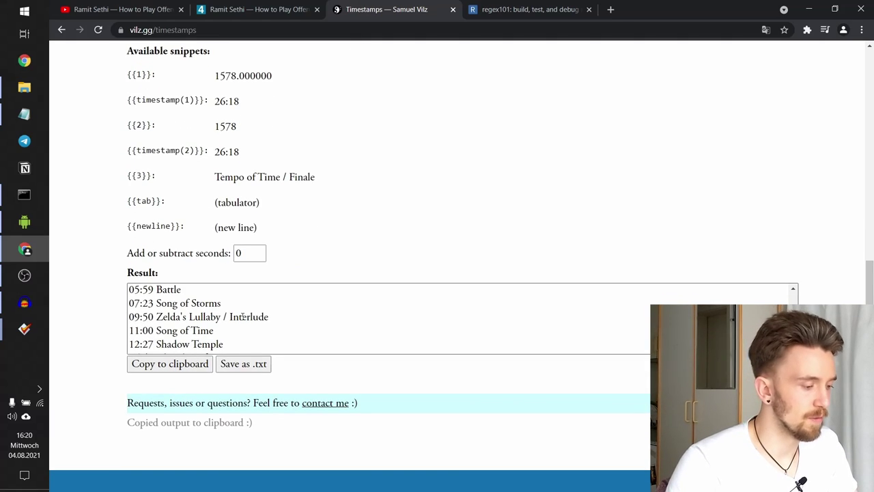
scroll(240, 314, up, 3)
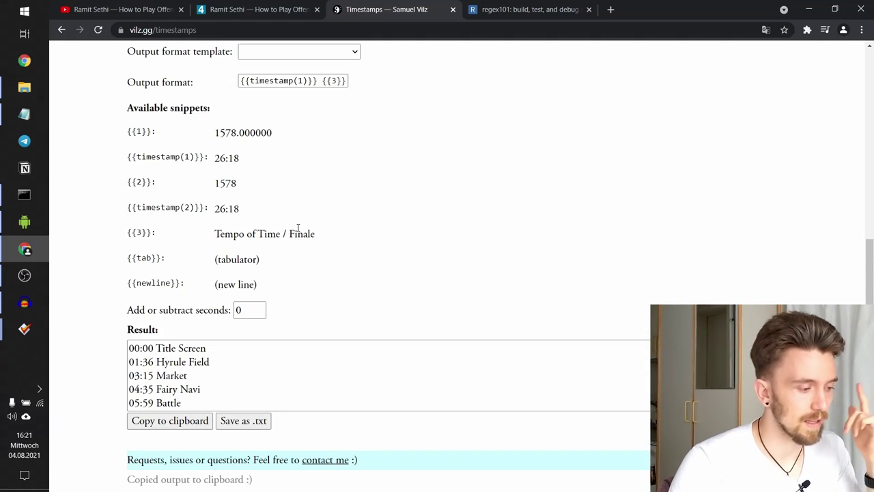
Set the seconds offset to 20 so Title Screen now starts at 00:20
click(260, 311)
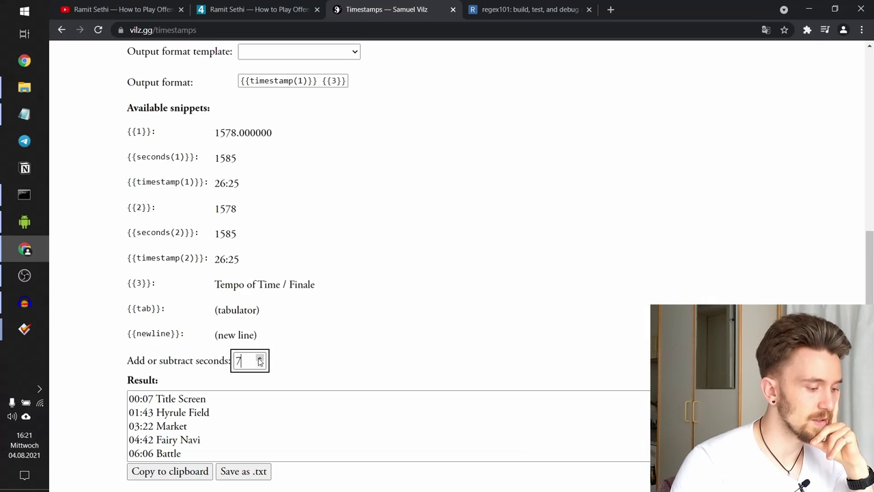
click(260, 361)
click(260, 361)
click(260, 361)
click(260, 361)
click(260, 359)
triple_click(260, 359)
triple_click(260, 359)
double_click(260, 359)
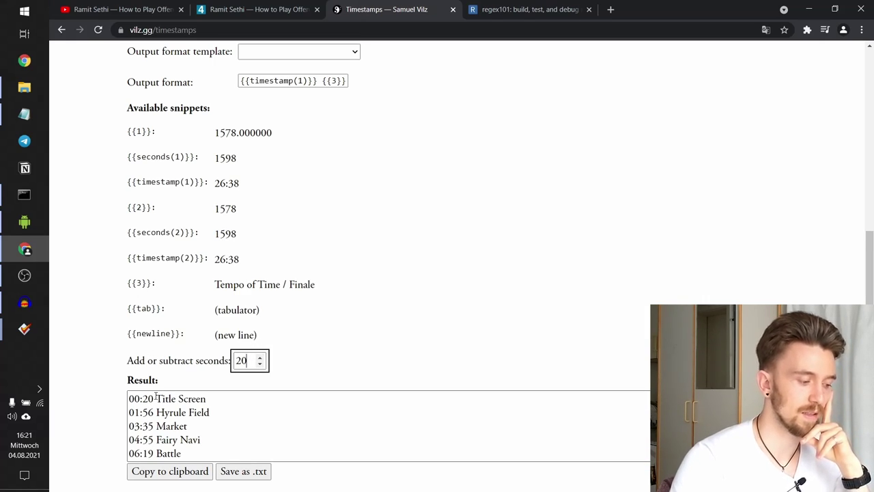
drag(155, 398, 99, 400)
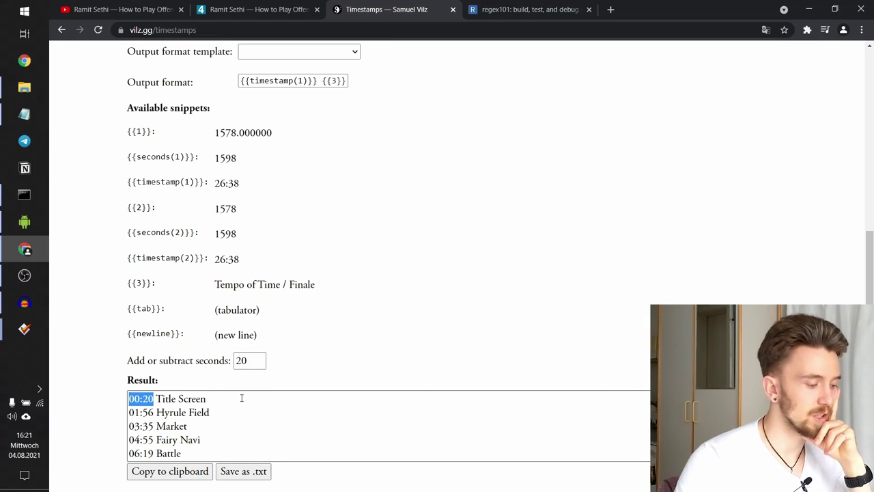
click(335, 81)
Delete the space, the {2} repeat count and a closing parenthesis from the input regex
scroll(324, 273, up, 2)
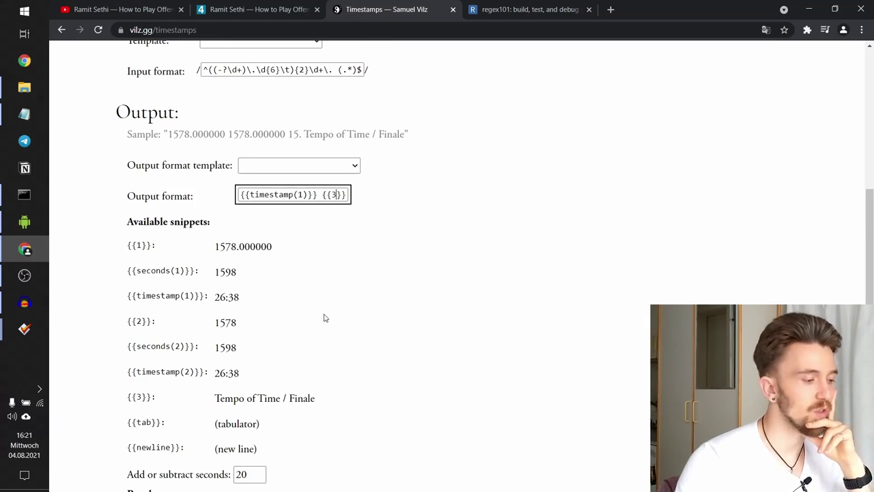
scroll(325, 318, up, 3)
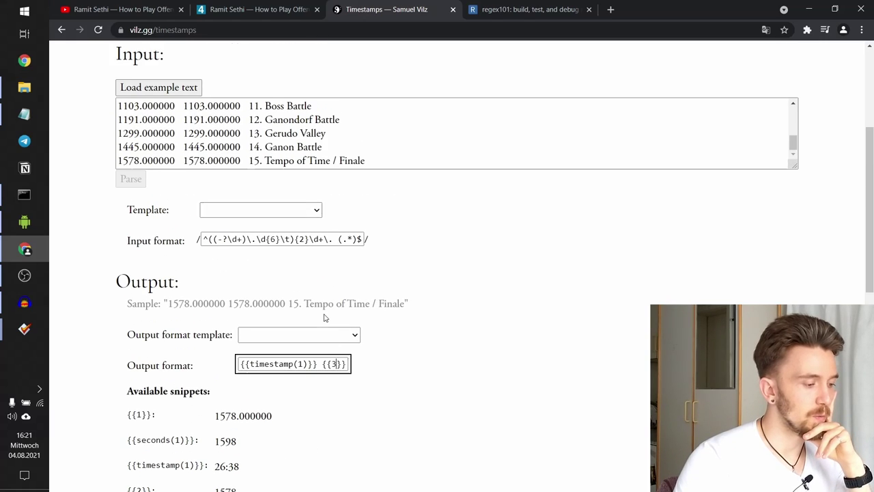
click(227, 240)
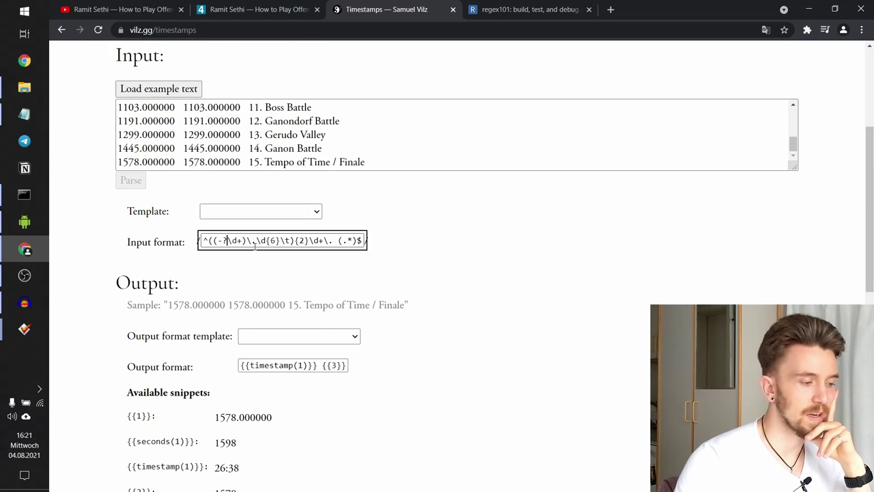
click(334, 240)
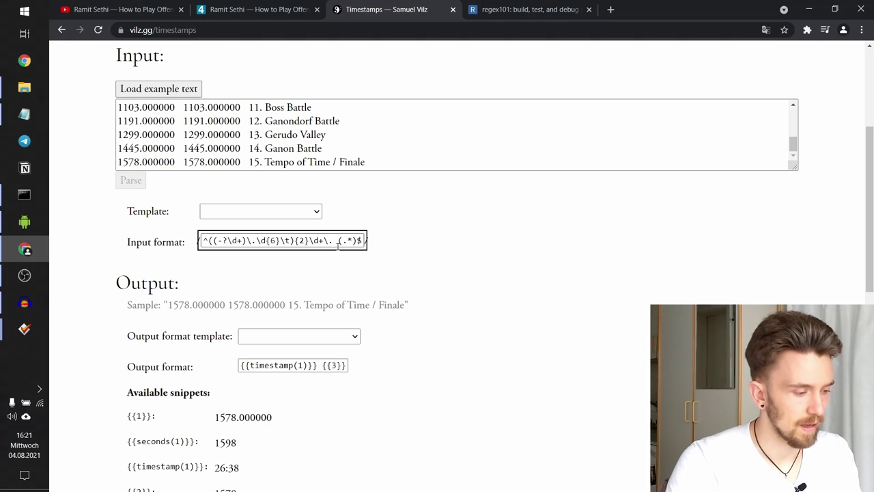
key(Delete)
click(305, 245)
key(BackSpace)
key(BackSpace)
key(BackSpace)
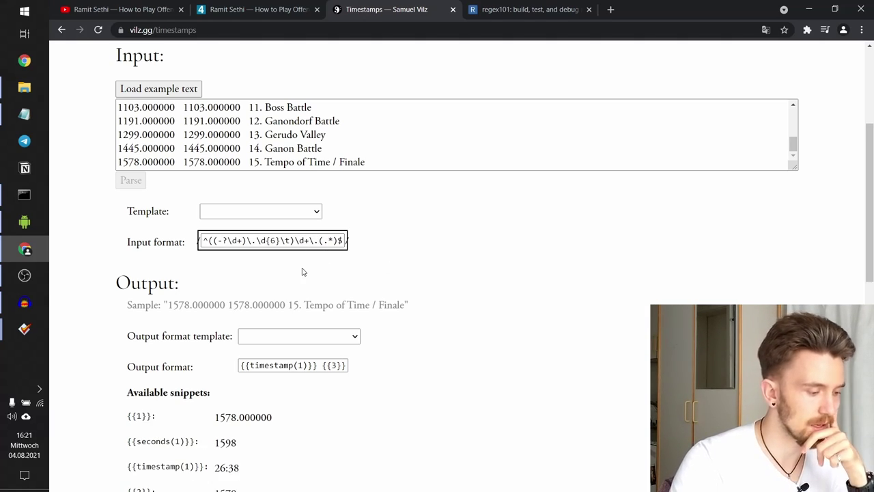
key(BackSpace)
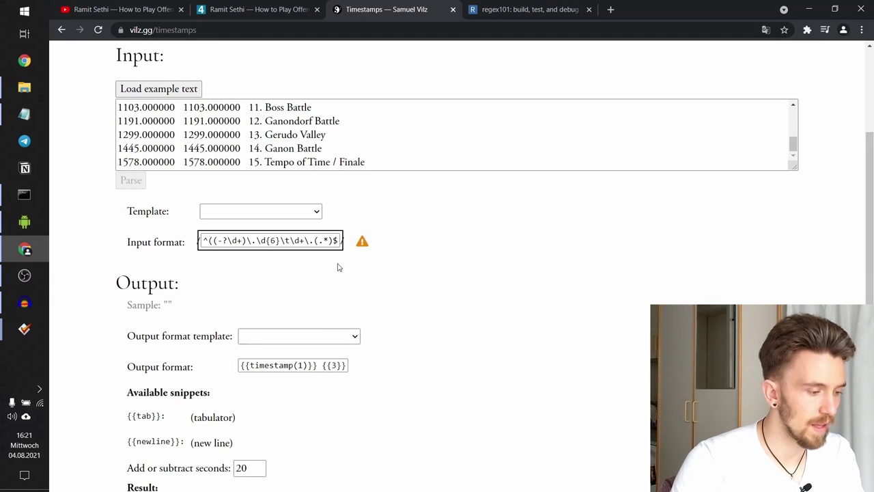
Show the bad-regex details recommending regex101.com for testing
mouse_move(361, 244)
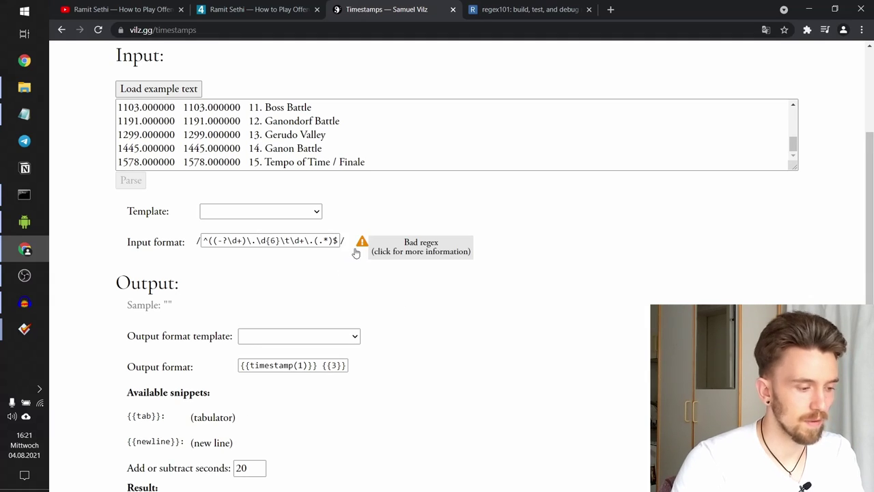
click(393, 250)
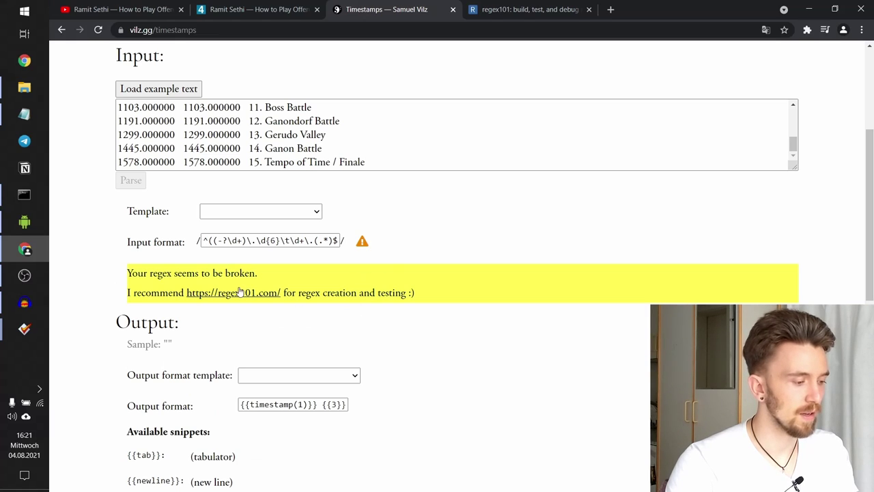
drag(129, 272, 254, 273)
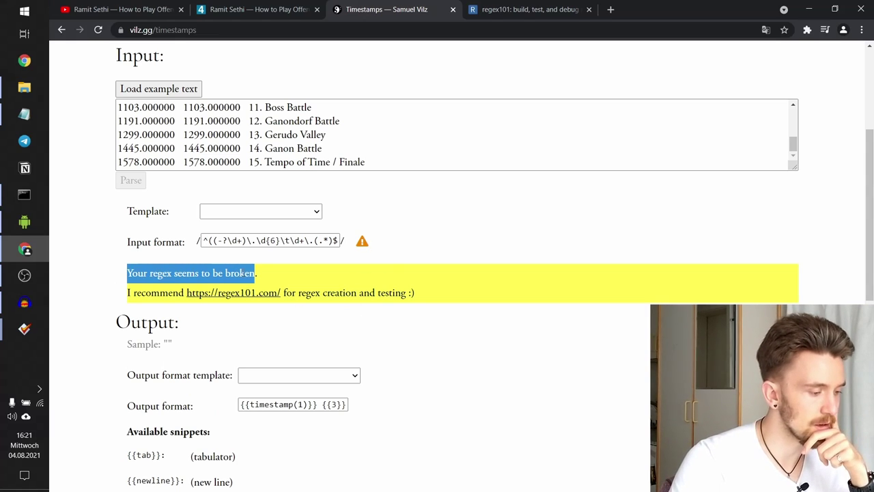
click(182, 292)
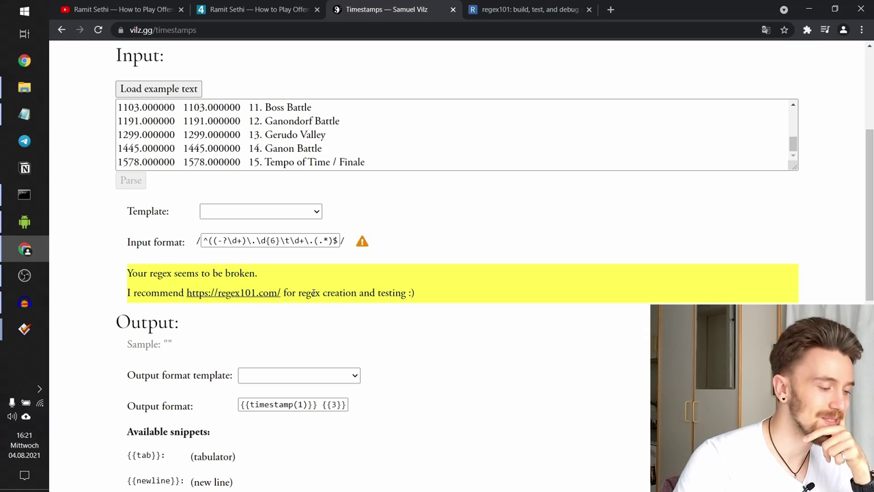
Remove the '3. Market' line from the input track list
click(366, 140)
scroll(366, 140, up, 4)
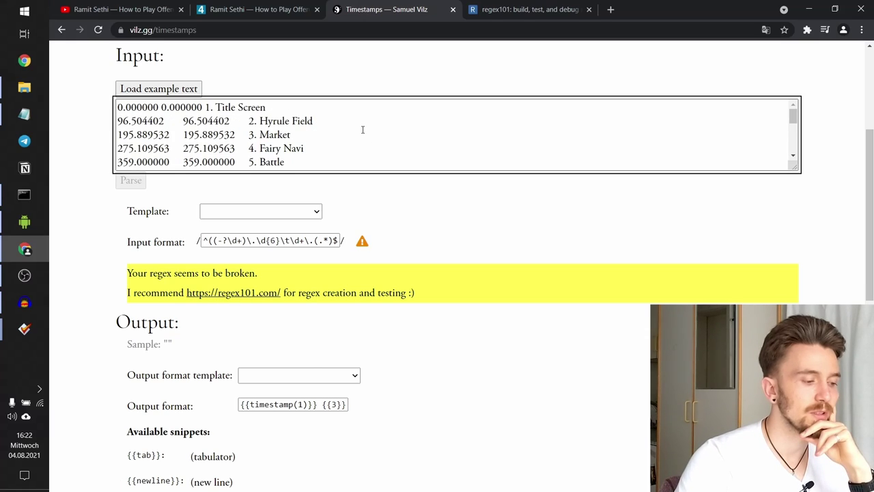
click(361, 130)
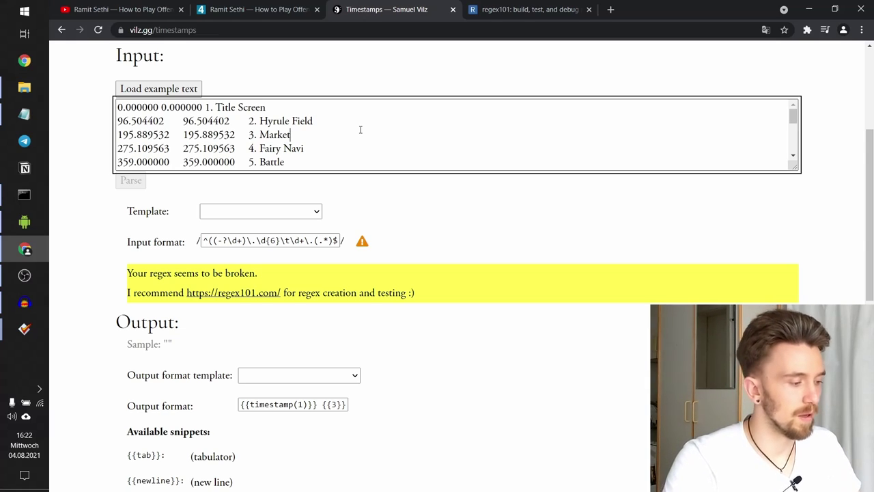
key(Return)
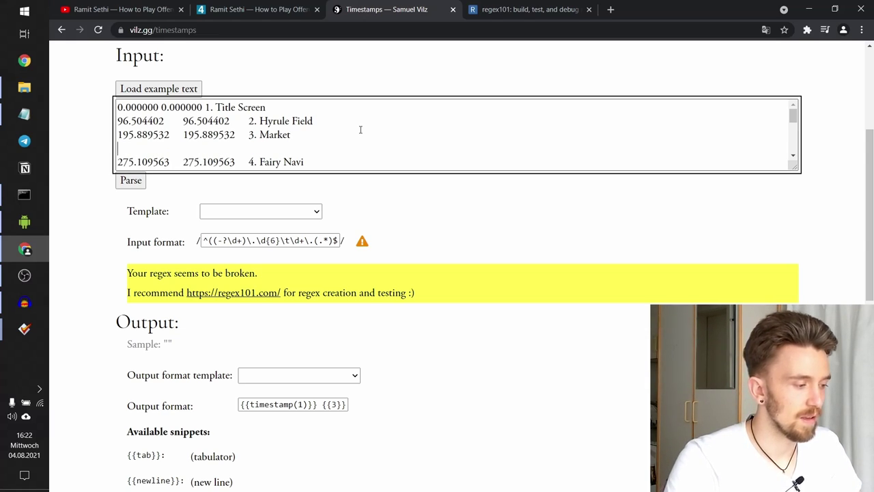
key(shift+Home)
key(BackSpace)
key(BackSpace)
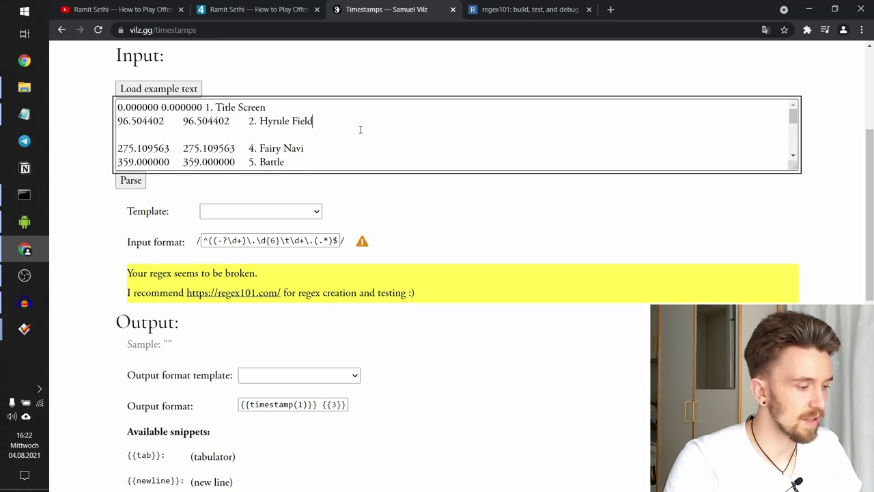
key(BackSpace)
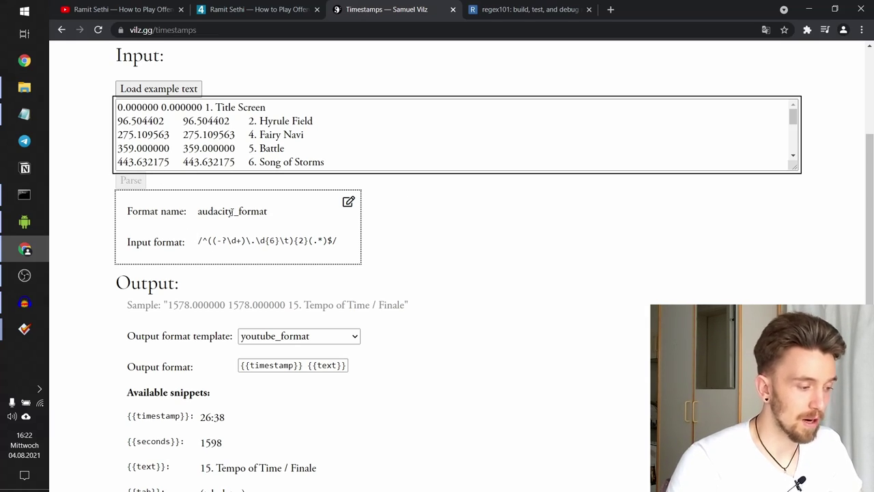
Insert a junk 'asd' line between tracks 13 and 14, re-parse, and find its unmatched warning
drag(316, 134, 118, 104)
click(337, 128)
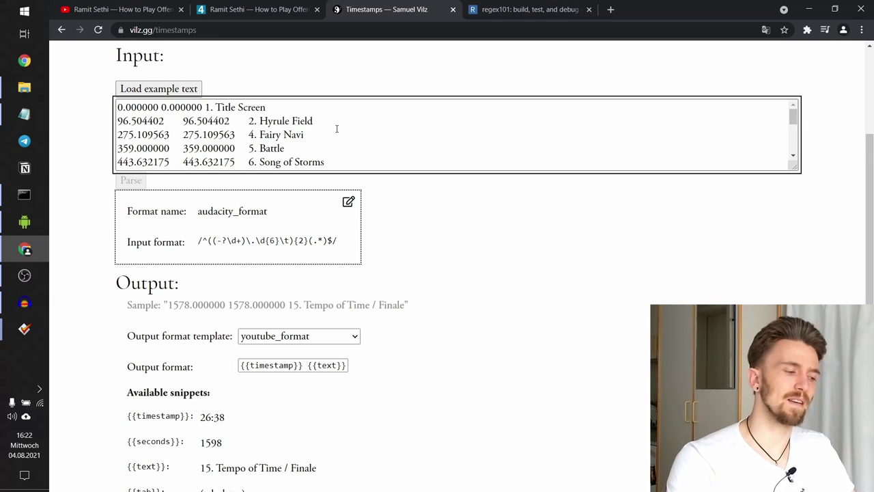
double_click(230, 211)
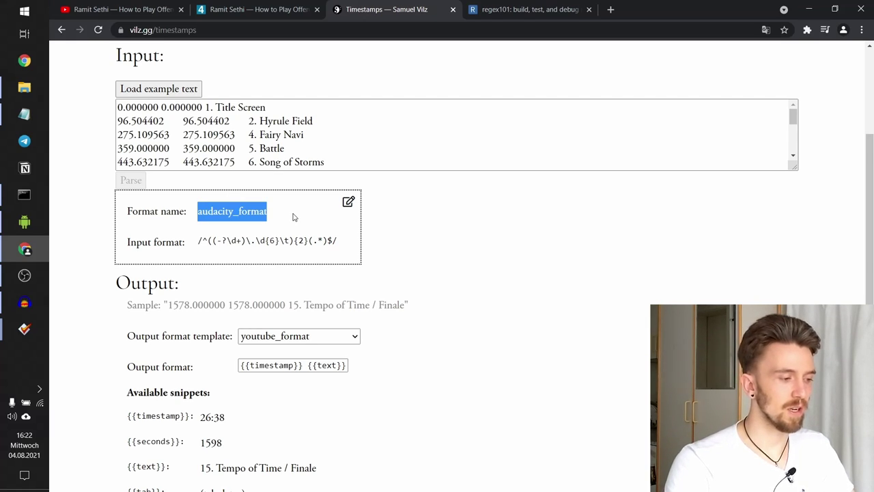
key(ctrl+z)
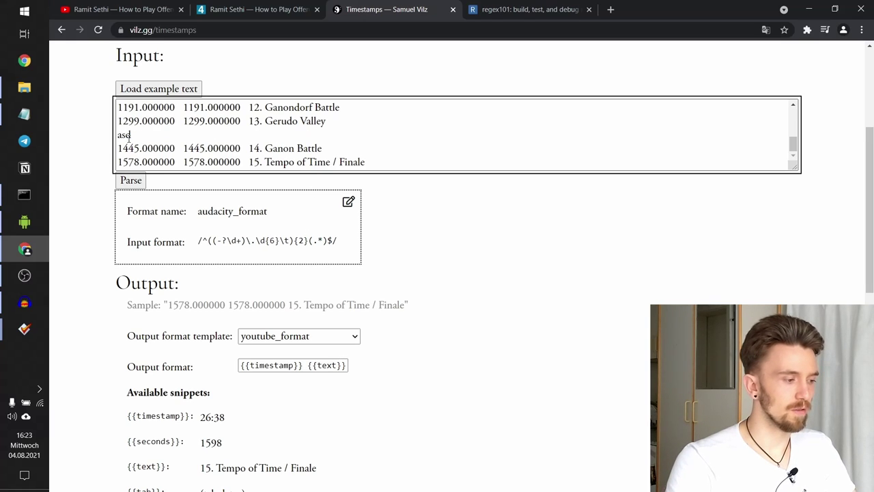
click(131, 180)
scroll(174, 292, down, 2)
scroll(174, 292, down, 3)
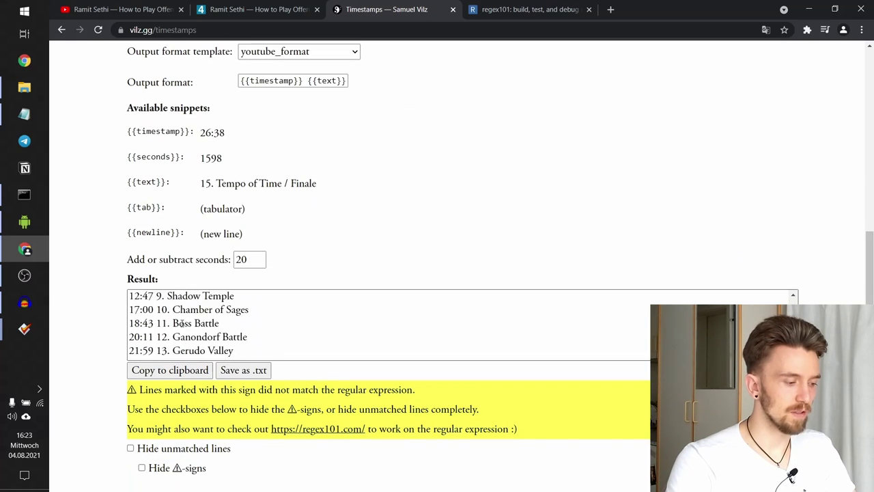
drag(165, 326, 102, 324)
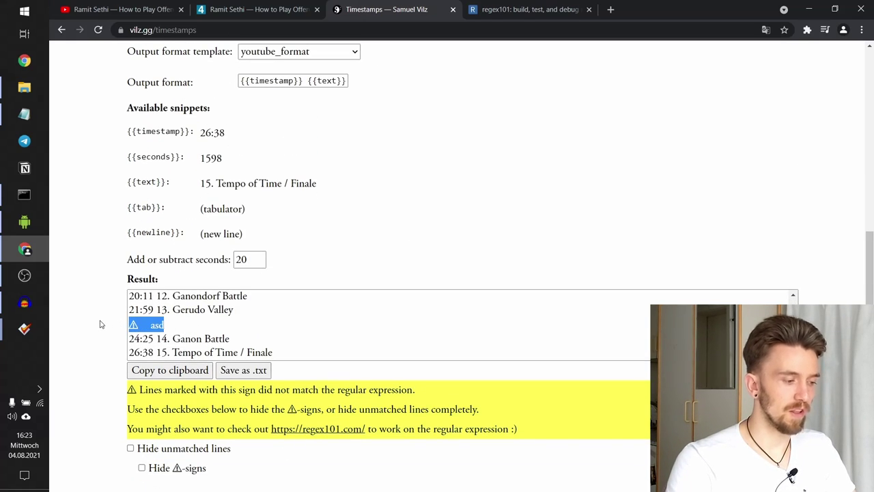